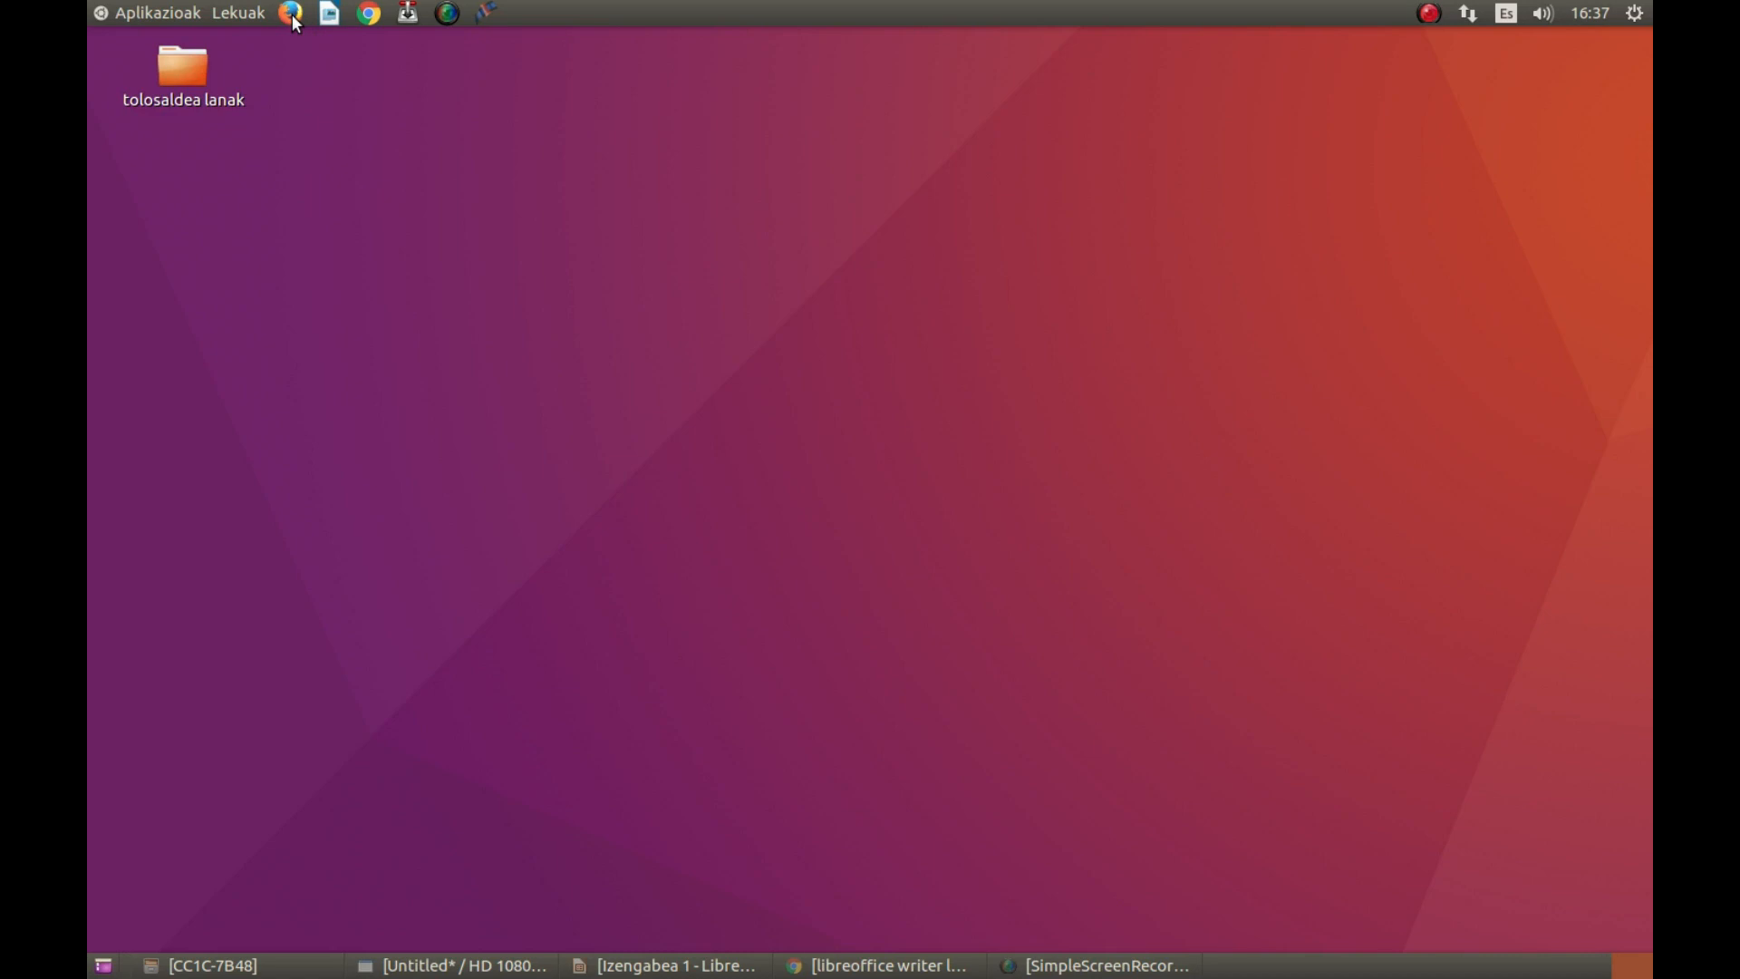
List the terminal's command history, highlight the gnome-session-flashback installation command, and close the terminal.
{"action": "type", "text": "history"}
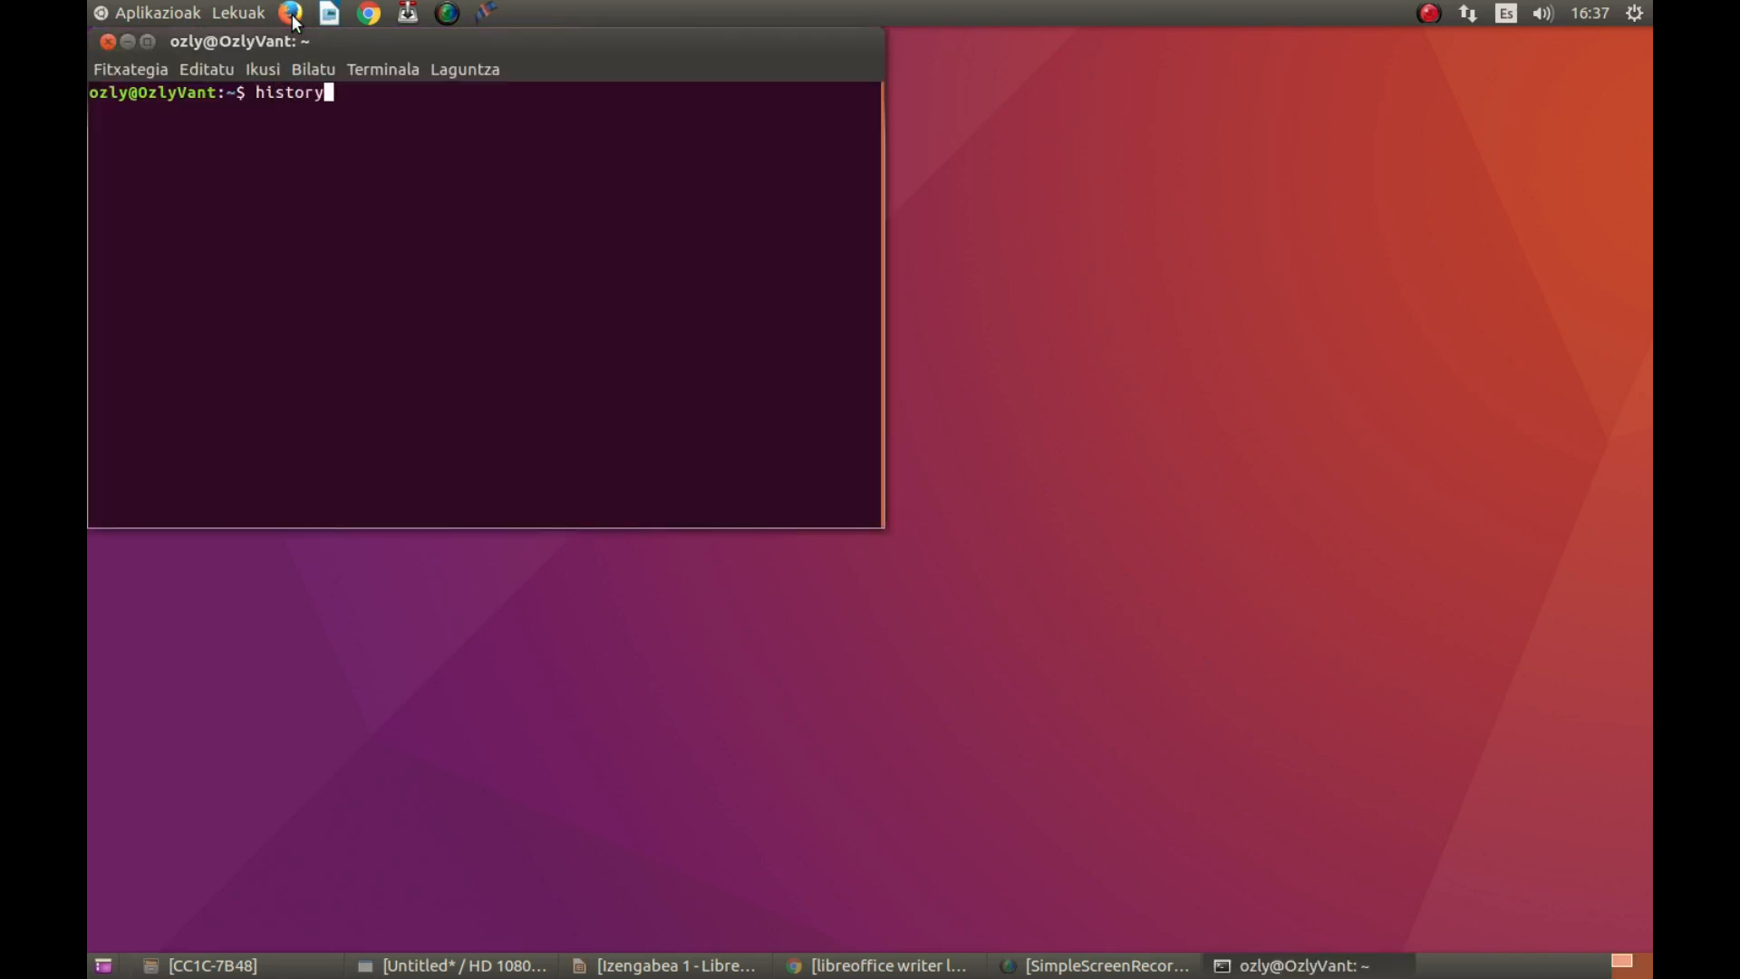
{"action": "key", "text": "Return"}
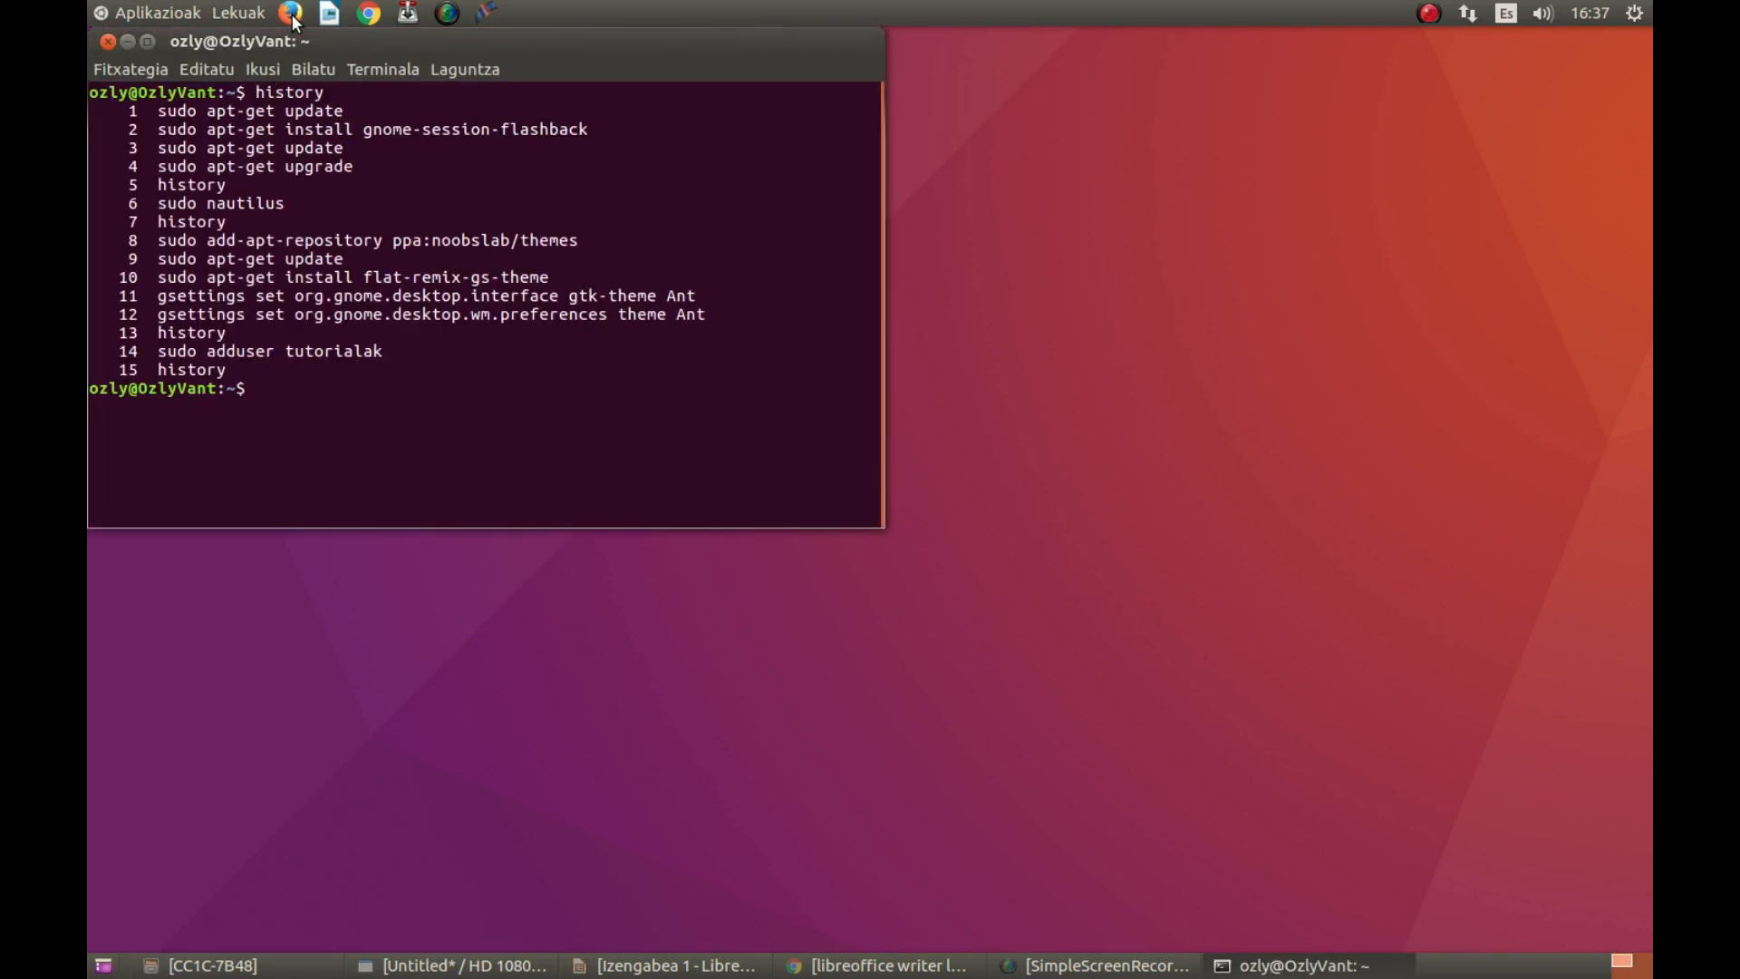
{"action": "left_click_drag", "start_coordinate": [150, 135], "coordinate": [593, 130]}
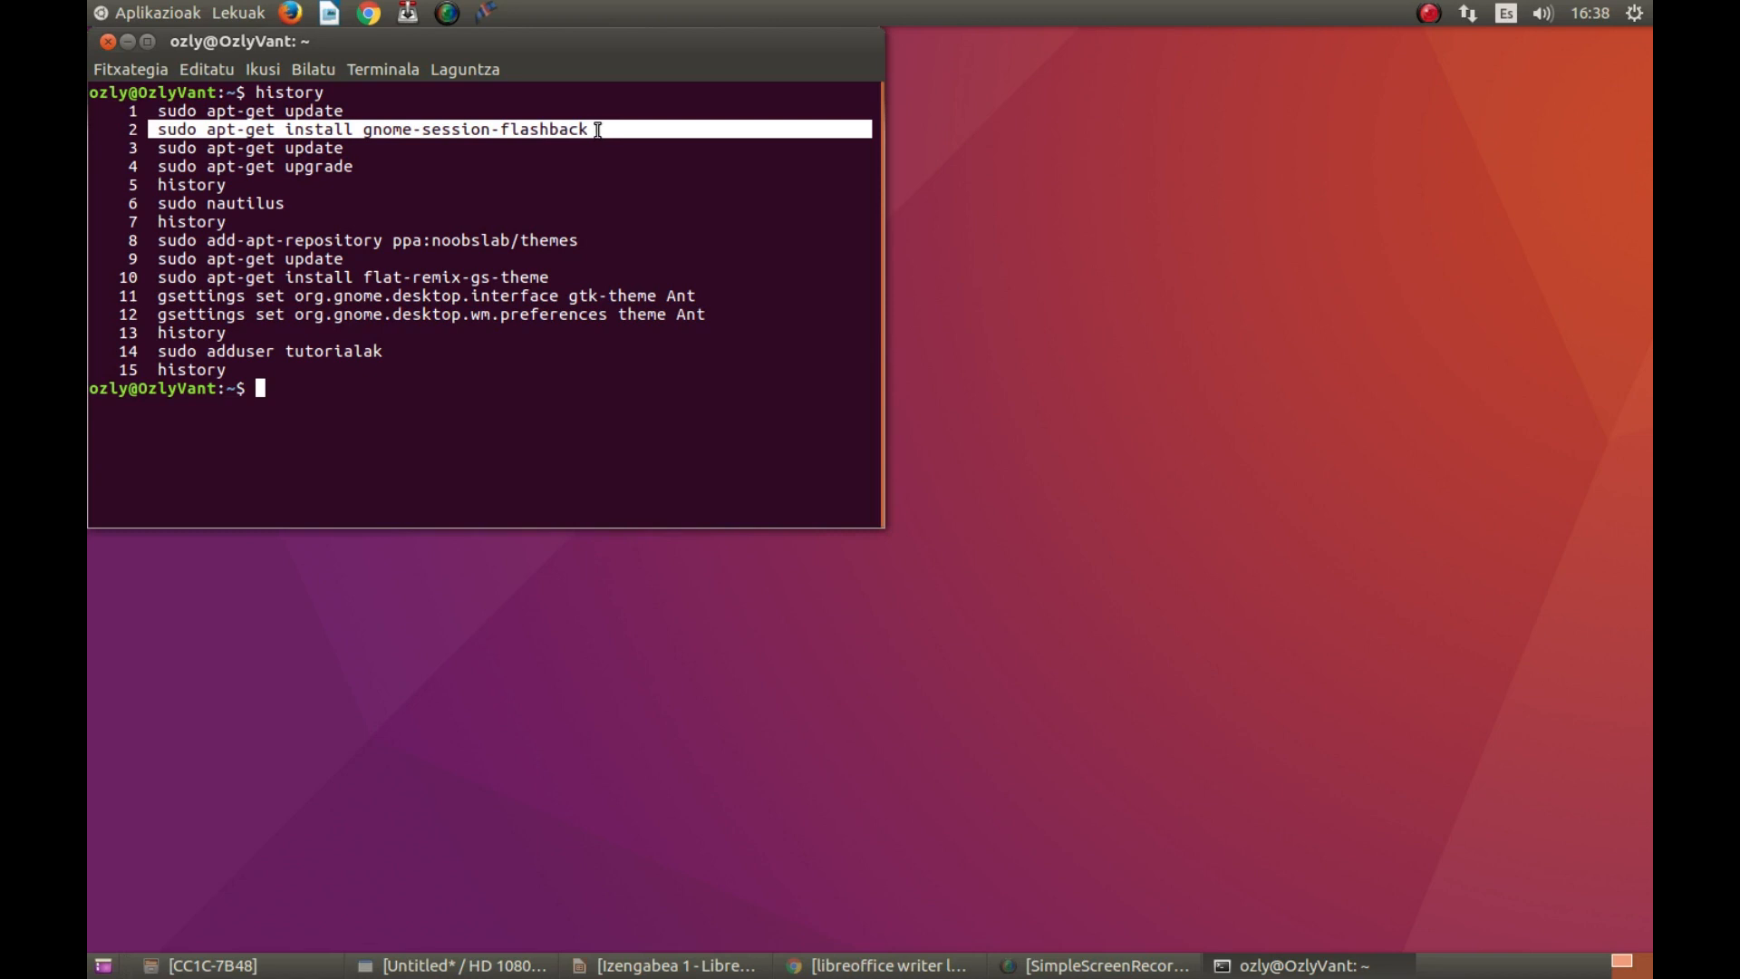
{"action": "left_click", "coordinate": [107, 41]}
Create a blank LibreOffice Writer document and apply the page style Lehen orrialdea to its first page.
{"action": "left_click", "coordinate": [329, 13]}
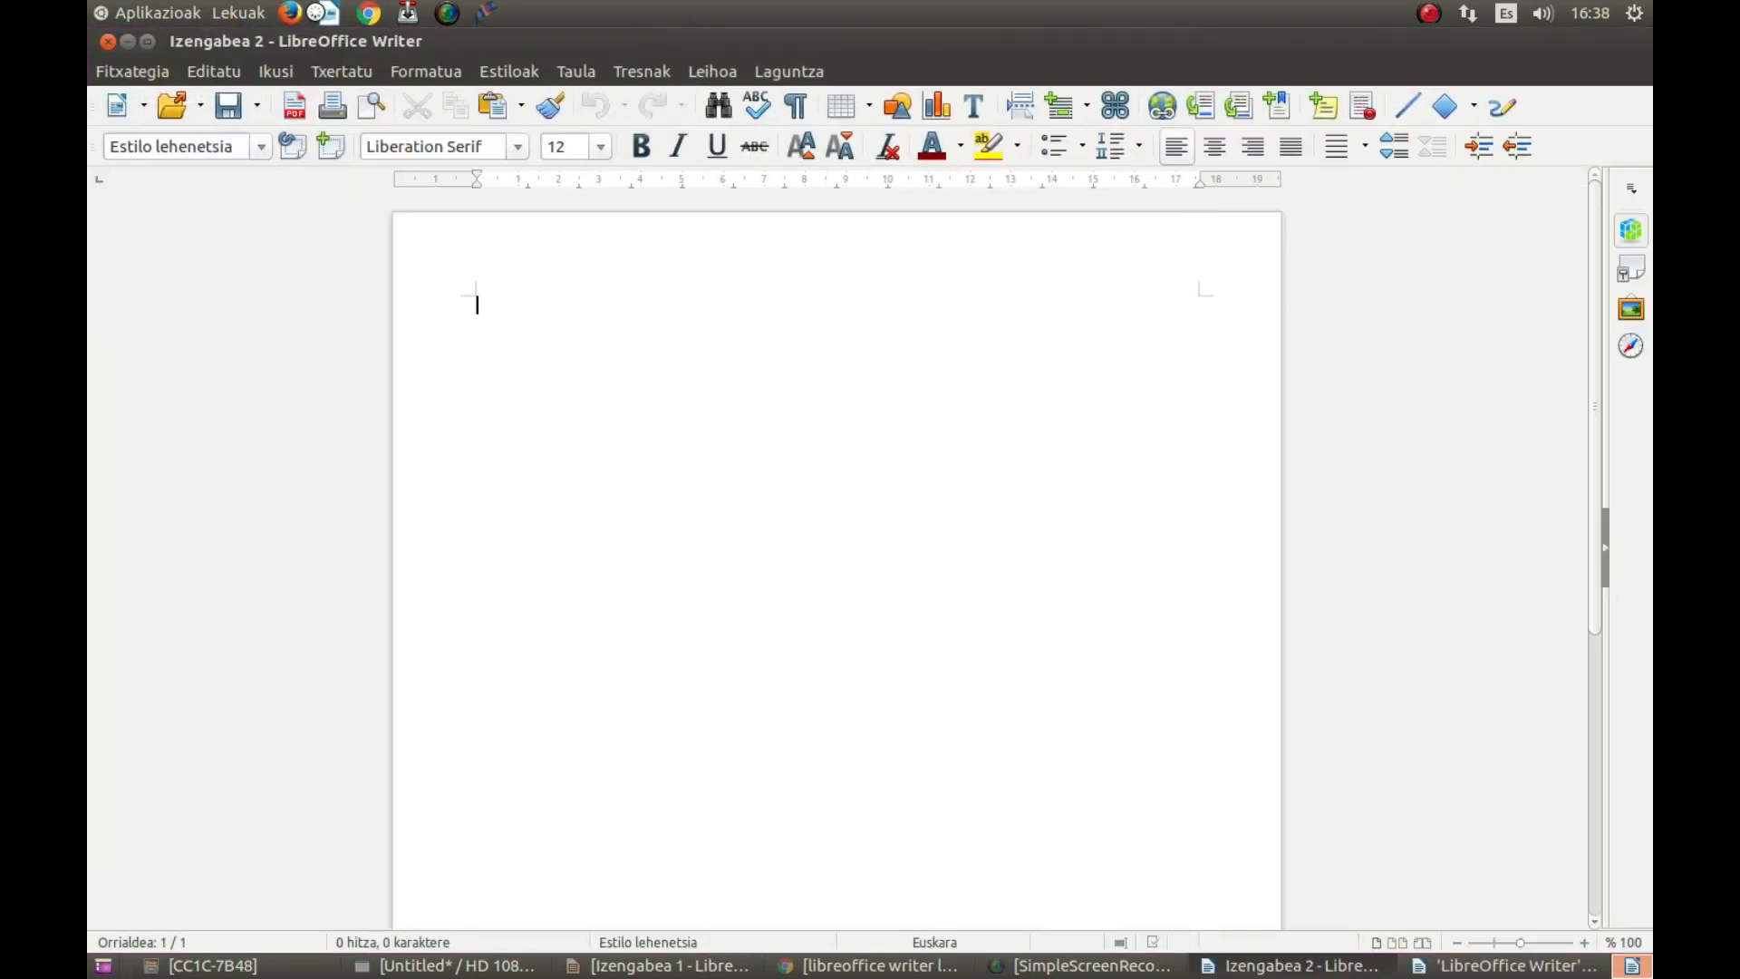
{"action": "left_click", "coordinate": [506, 72]}
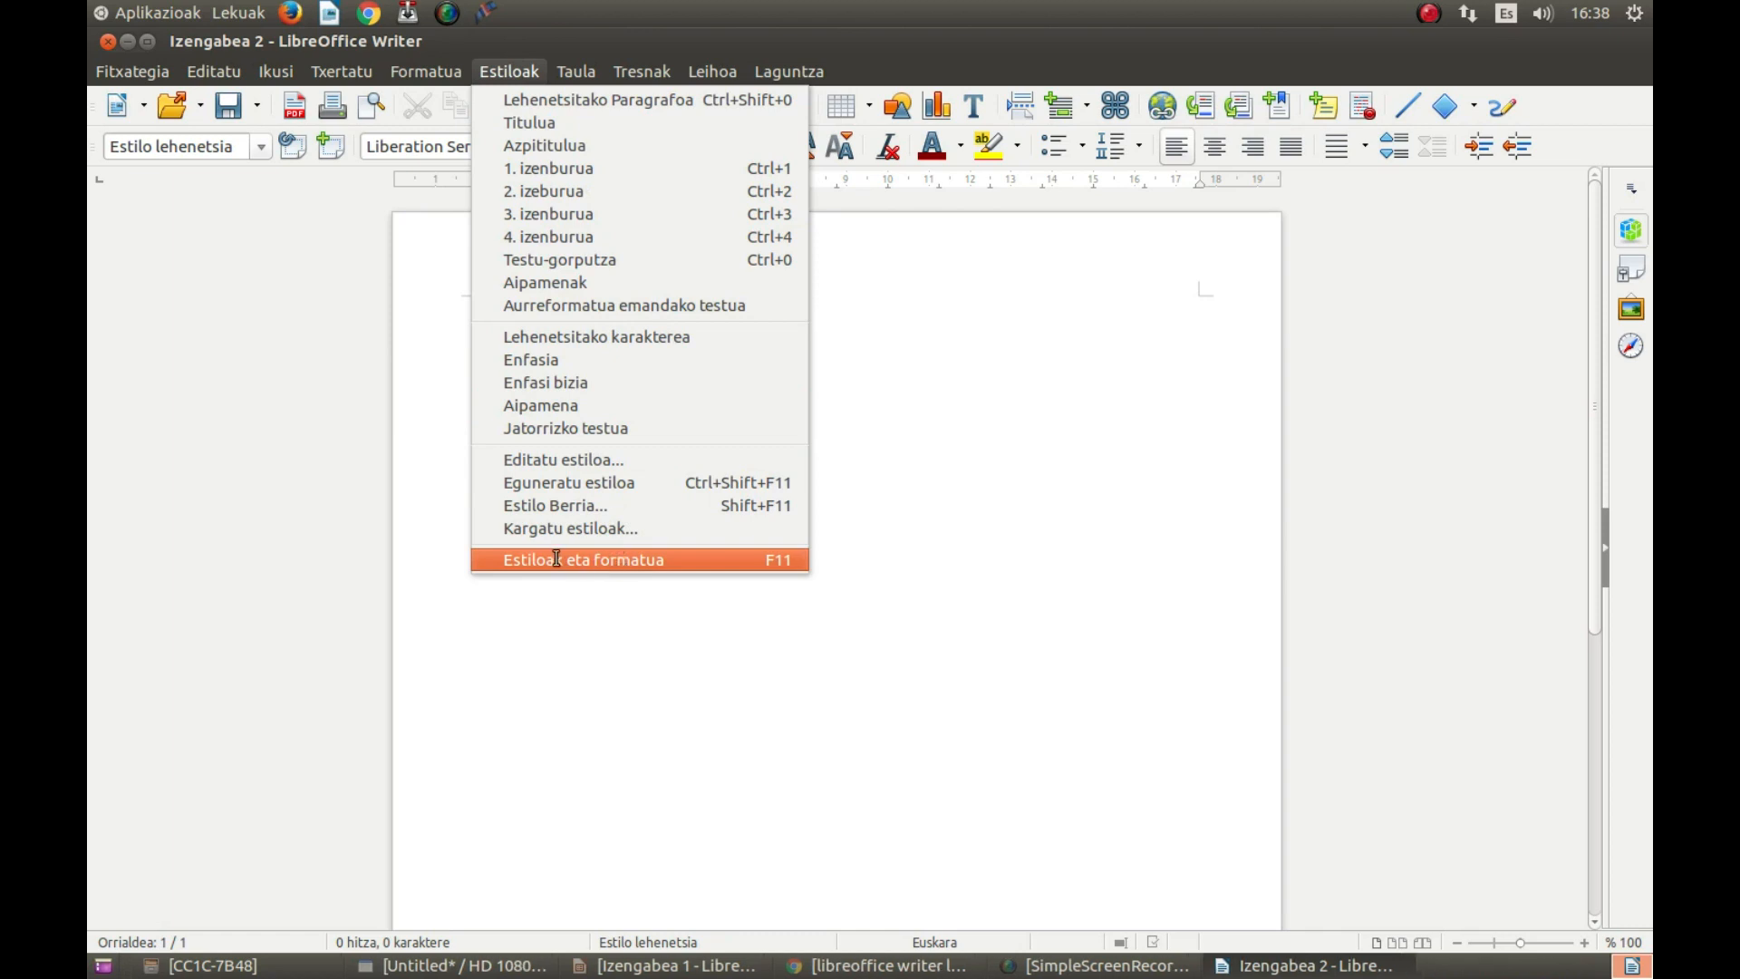
{"action": "left_click", "coordinate": [654, 562]}
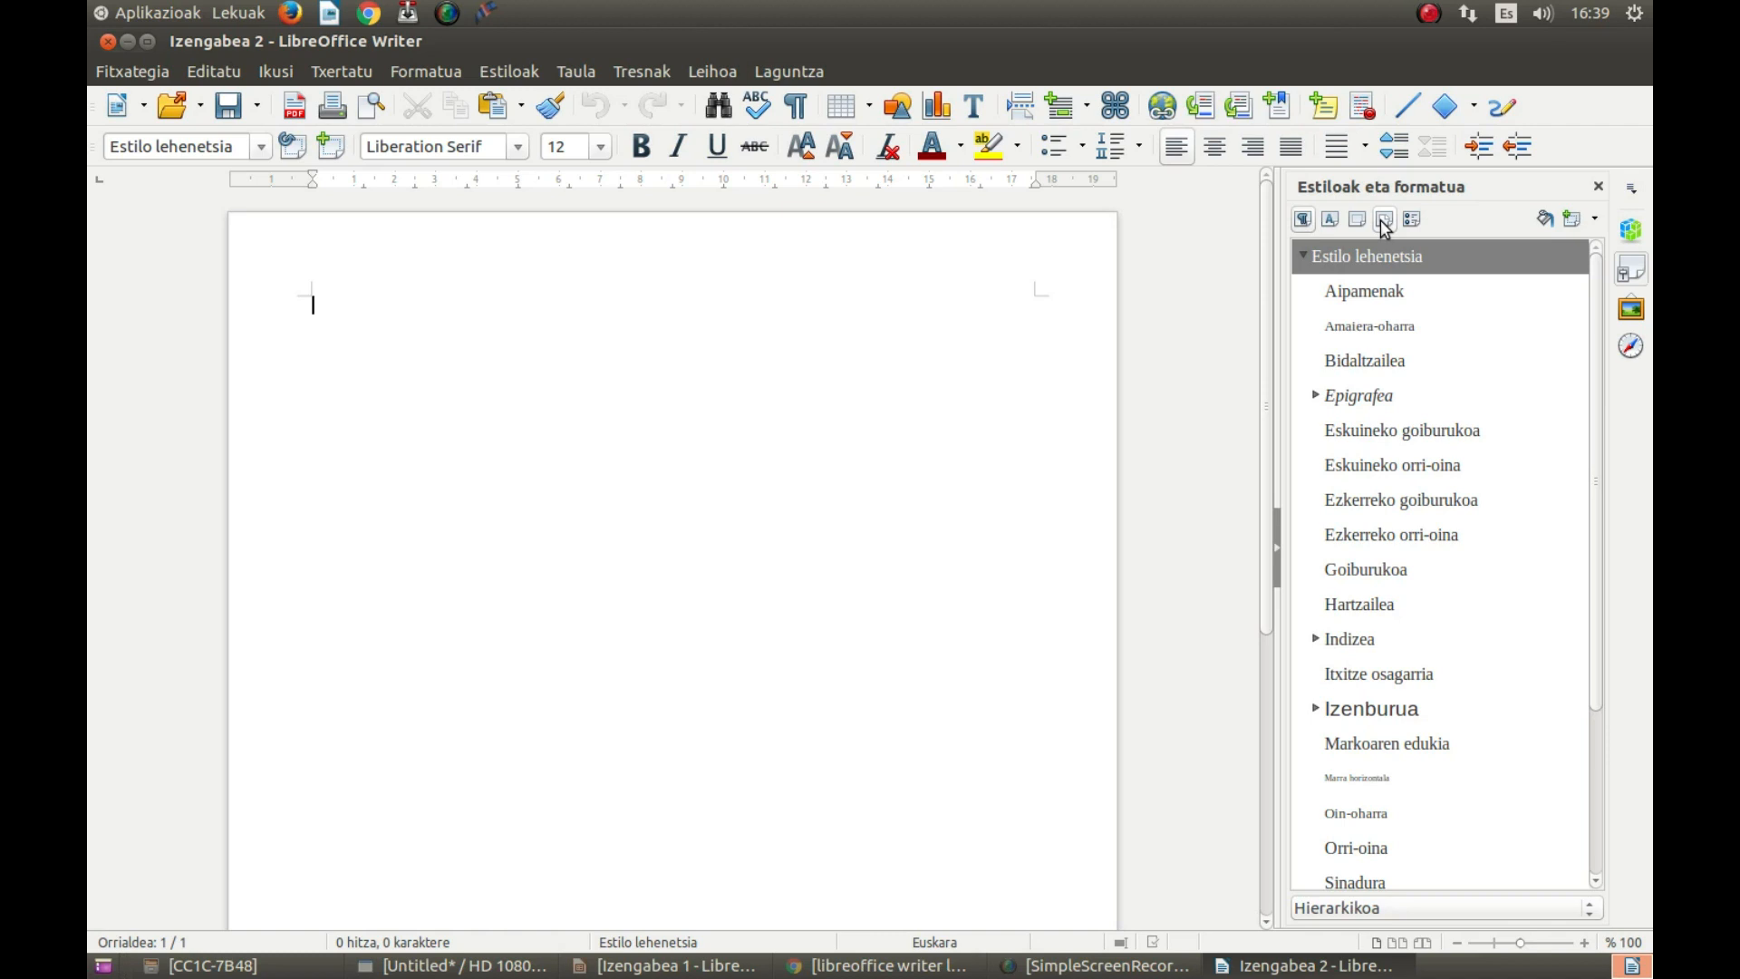
{"action": "left_click", "coordinate": [1384, 220]}
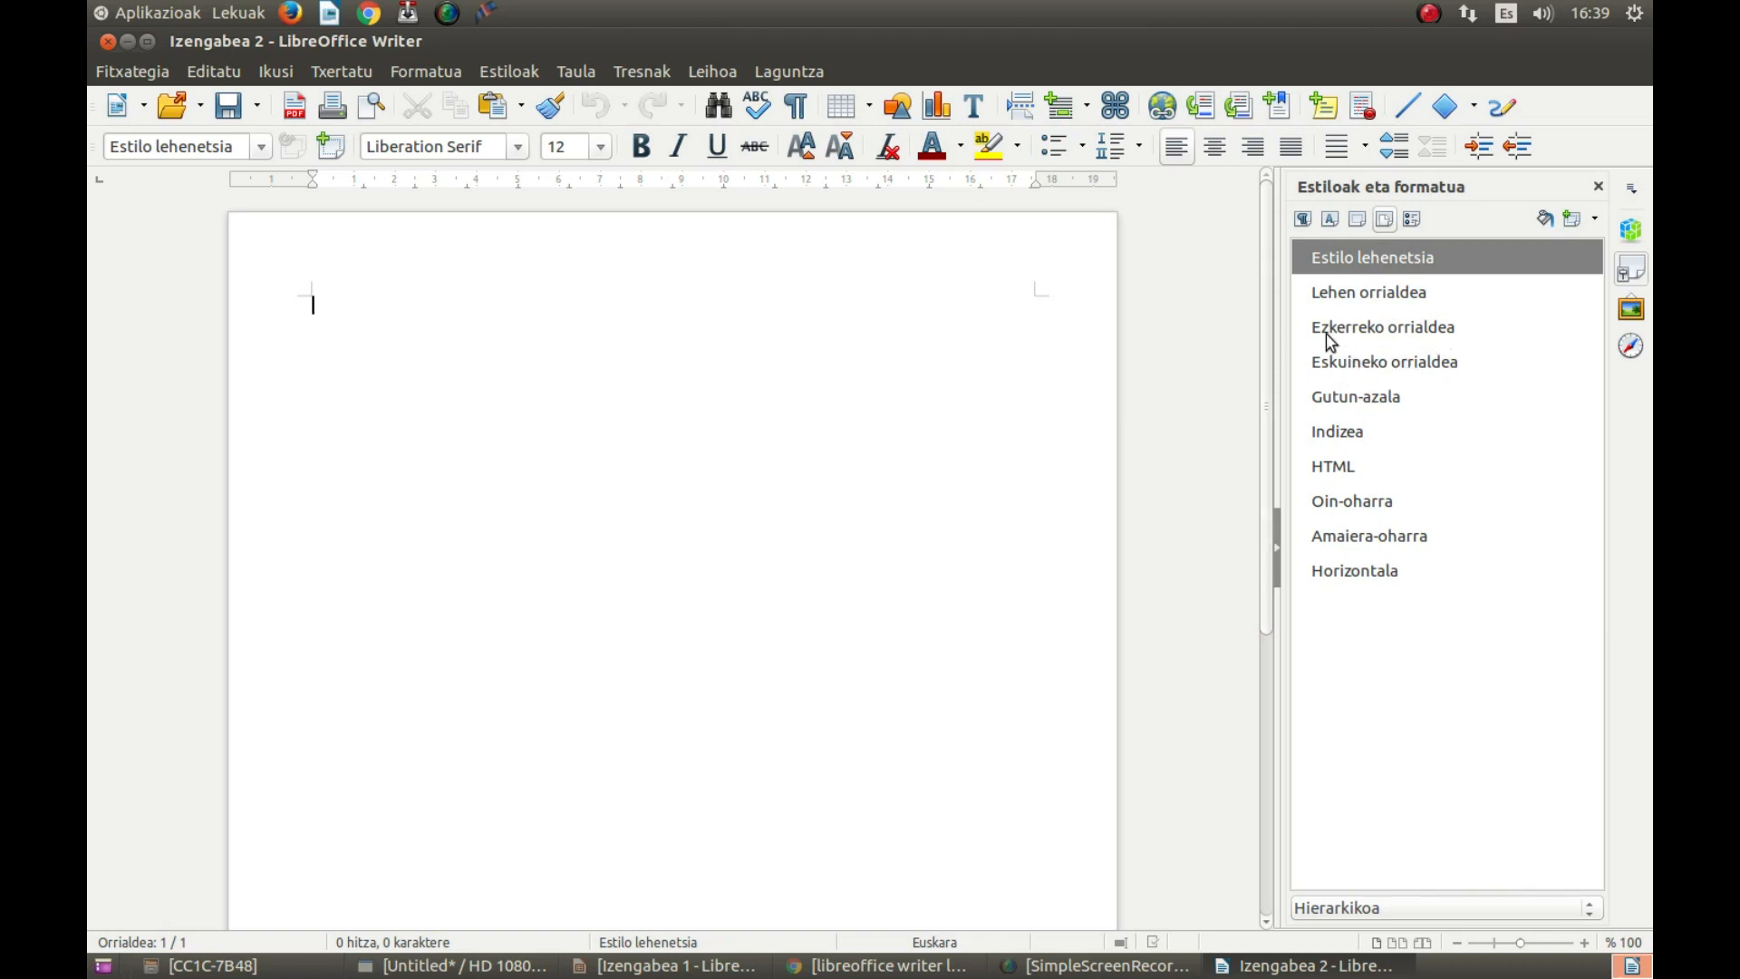
{"action": "left_click", "coordinate": [1360, 296]}
{"action": "double_click", "coordinate": [1358, 294]}
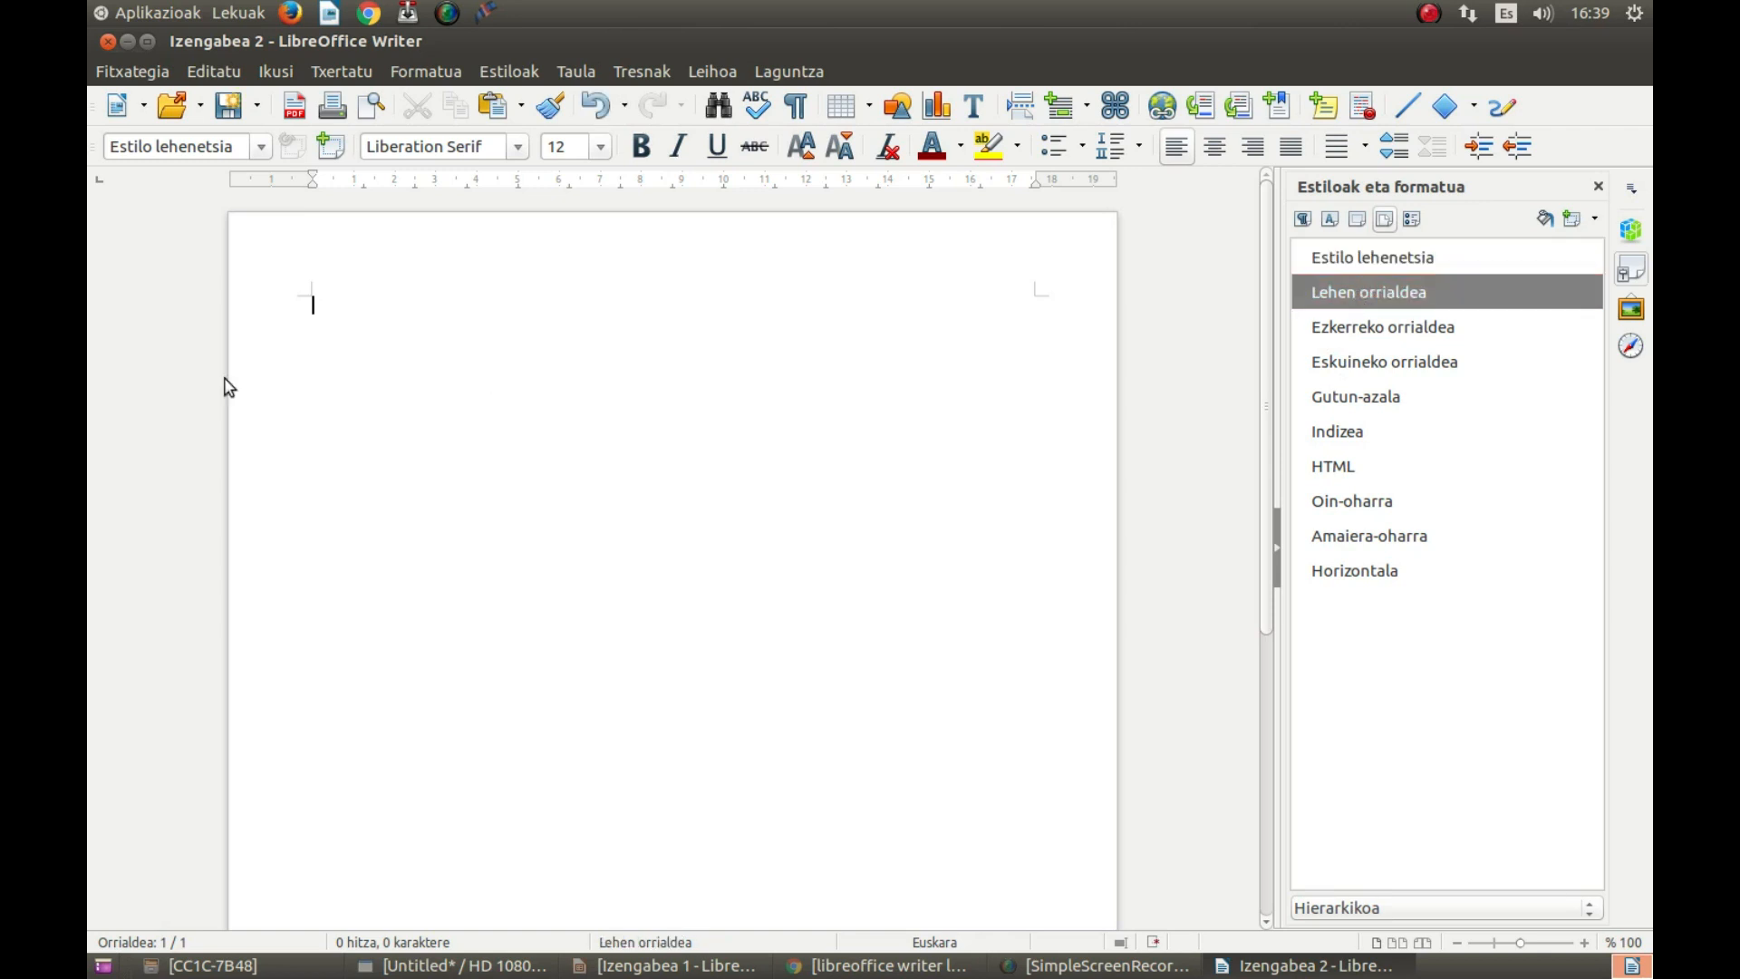
Add twelve blank lines to the first page and write the title "Libreoffice Writer" below them.
{"action": "key", "text": "Return"}
{"action": "key", "text": "Return"}
{"action": "key", "text": "Return"}
{"action": "key", "text": "Return"}
{"action": "key", "text": "Return"}
{"action": "key", "text": "Return"}
{"action": "key", "text": "Return"}
{"action": "key", "text": "Return"}
{"action": "key", "text": "Return"}
{"action": "key", "text": "Return"}
{"action": "key", "text": "Return"}
{"action": "key", "text": "Return"}
{"action": "type", "text": "Libreoffice Writer"}
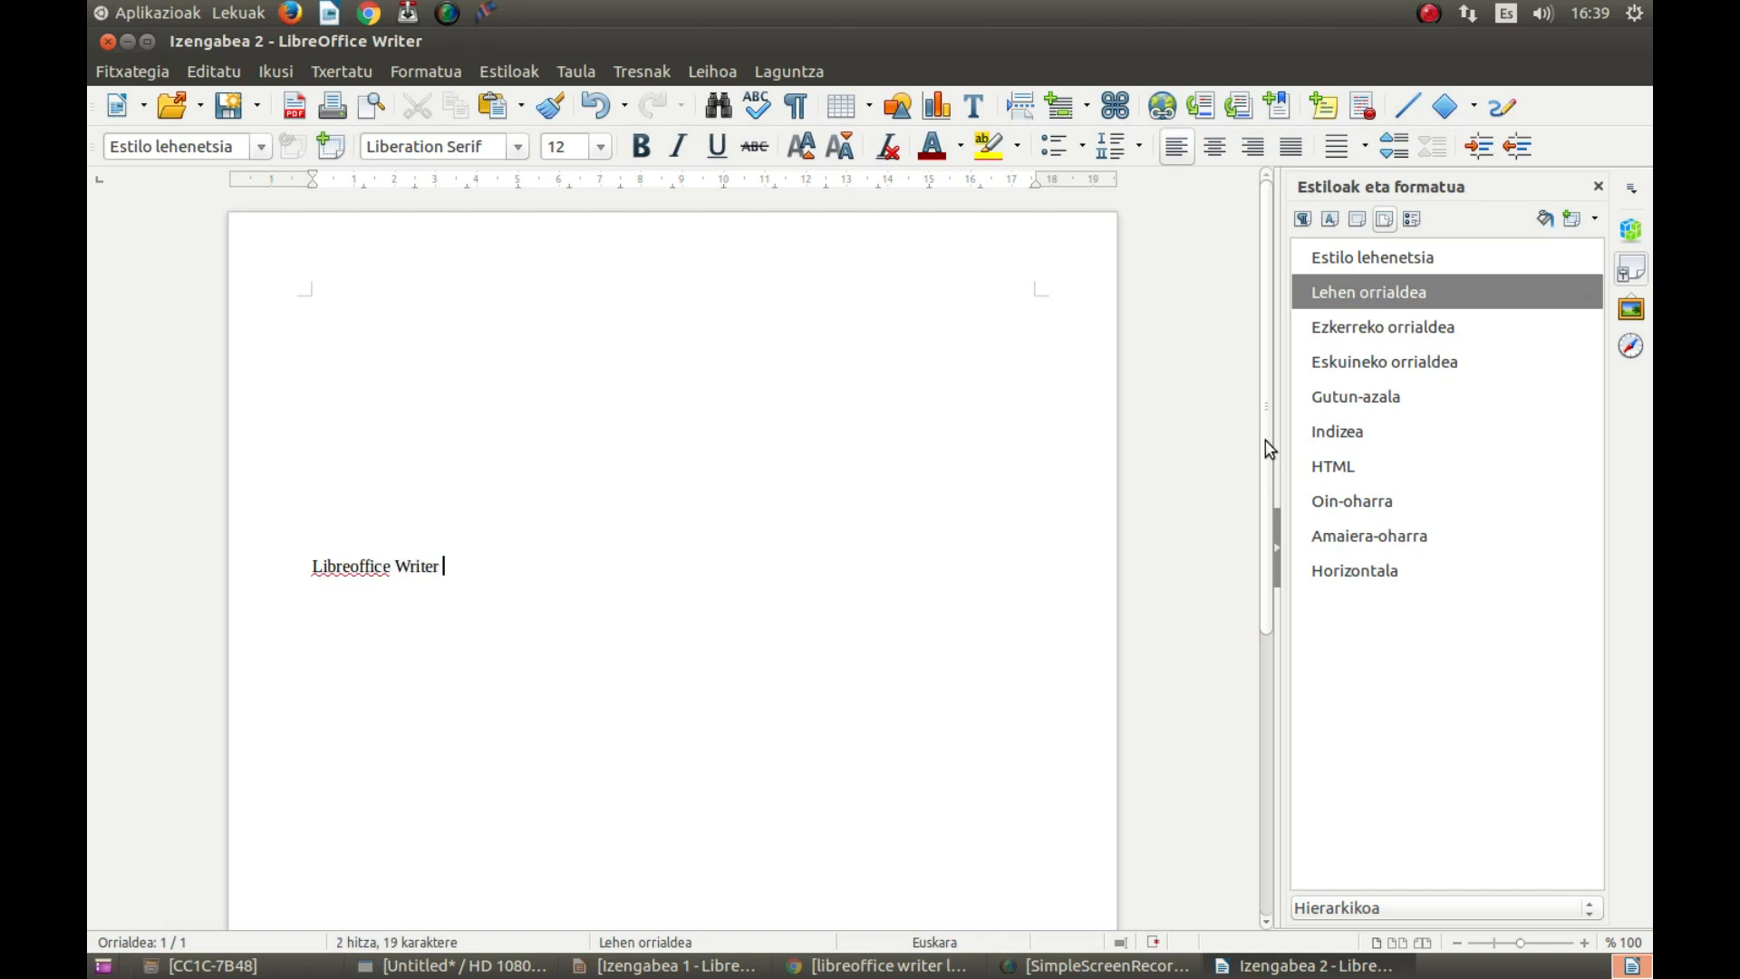
Format the title in the Ubuntu font at 44 pt and centre it.
{"action": "left_click_drag", "start_coordinate": [497, 568], "coordinate": [269, 539]}
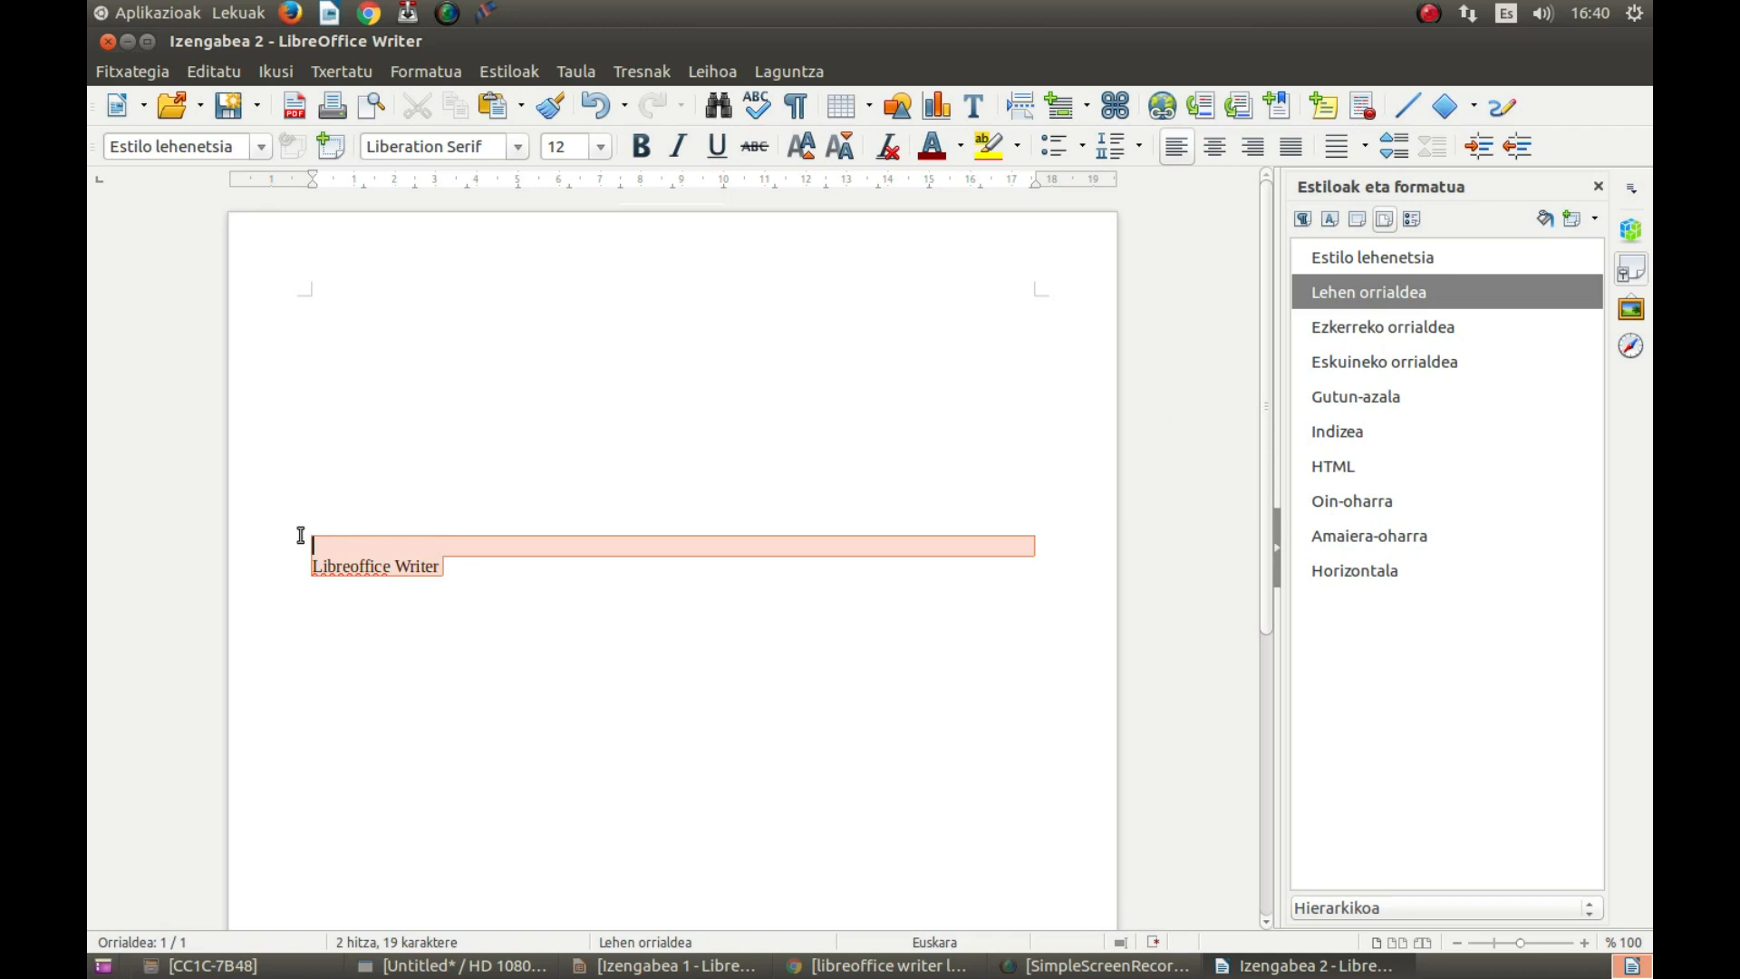
{"action": "left_click", "coordinate": [601, 147]}
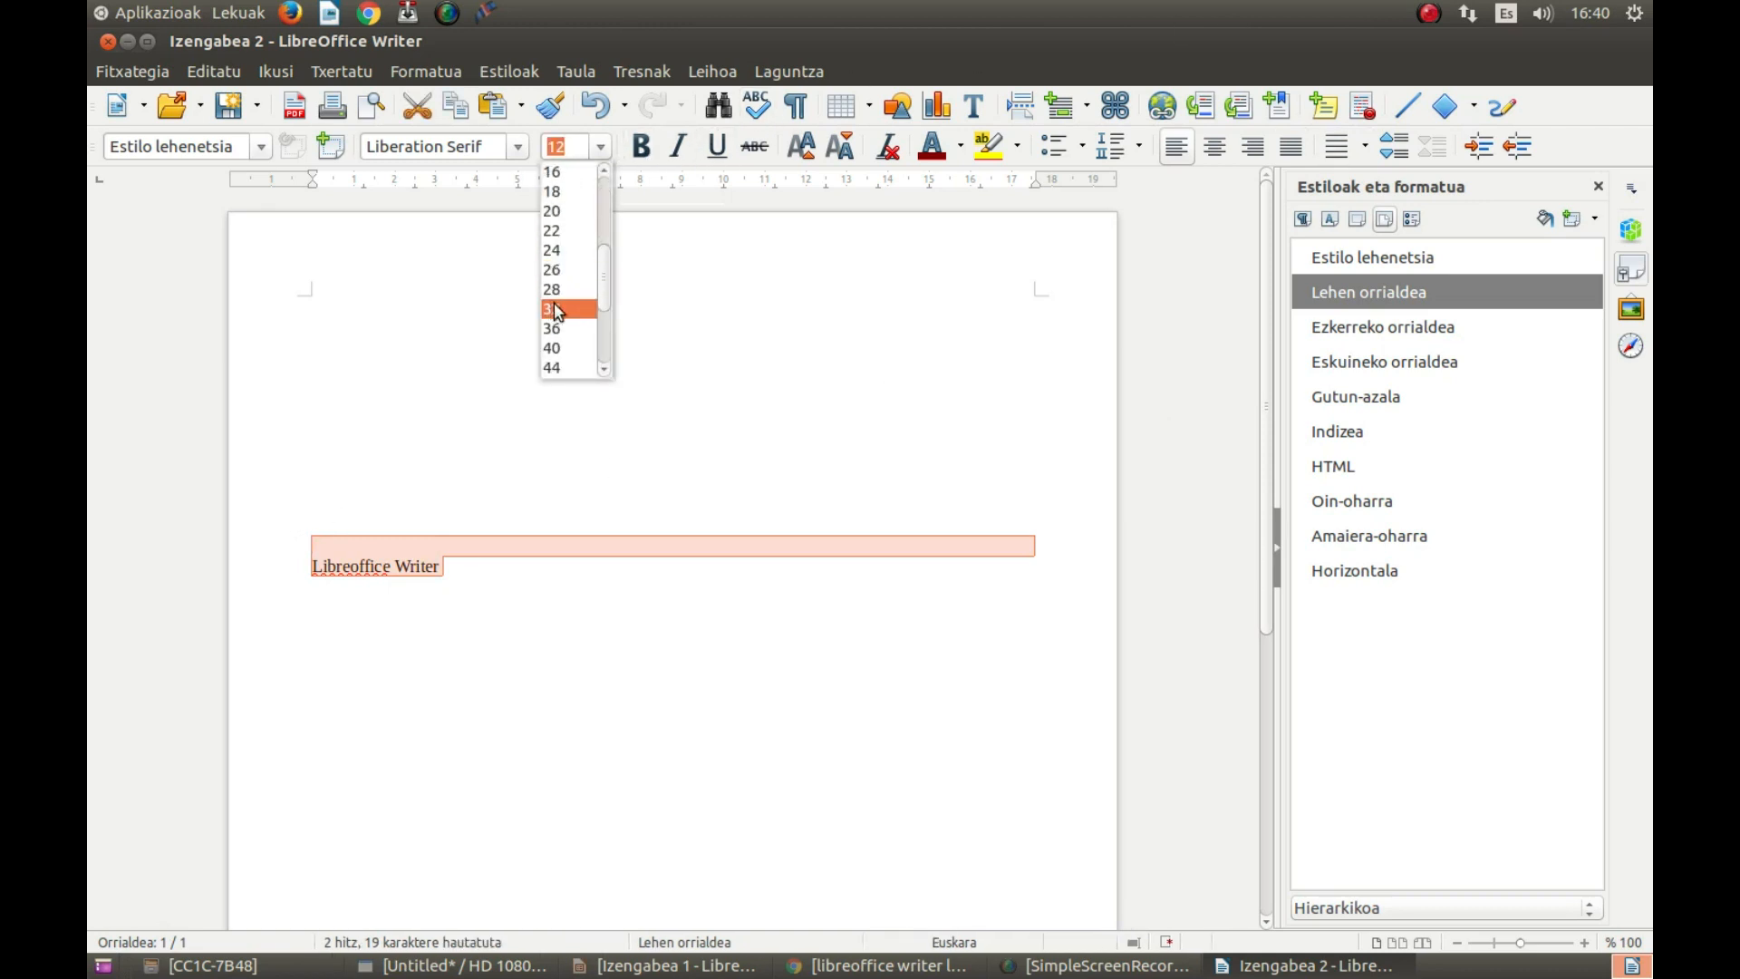
{"action": "left_click", "coordinate": [564, 365]}
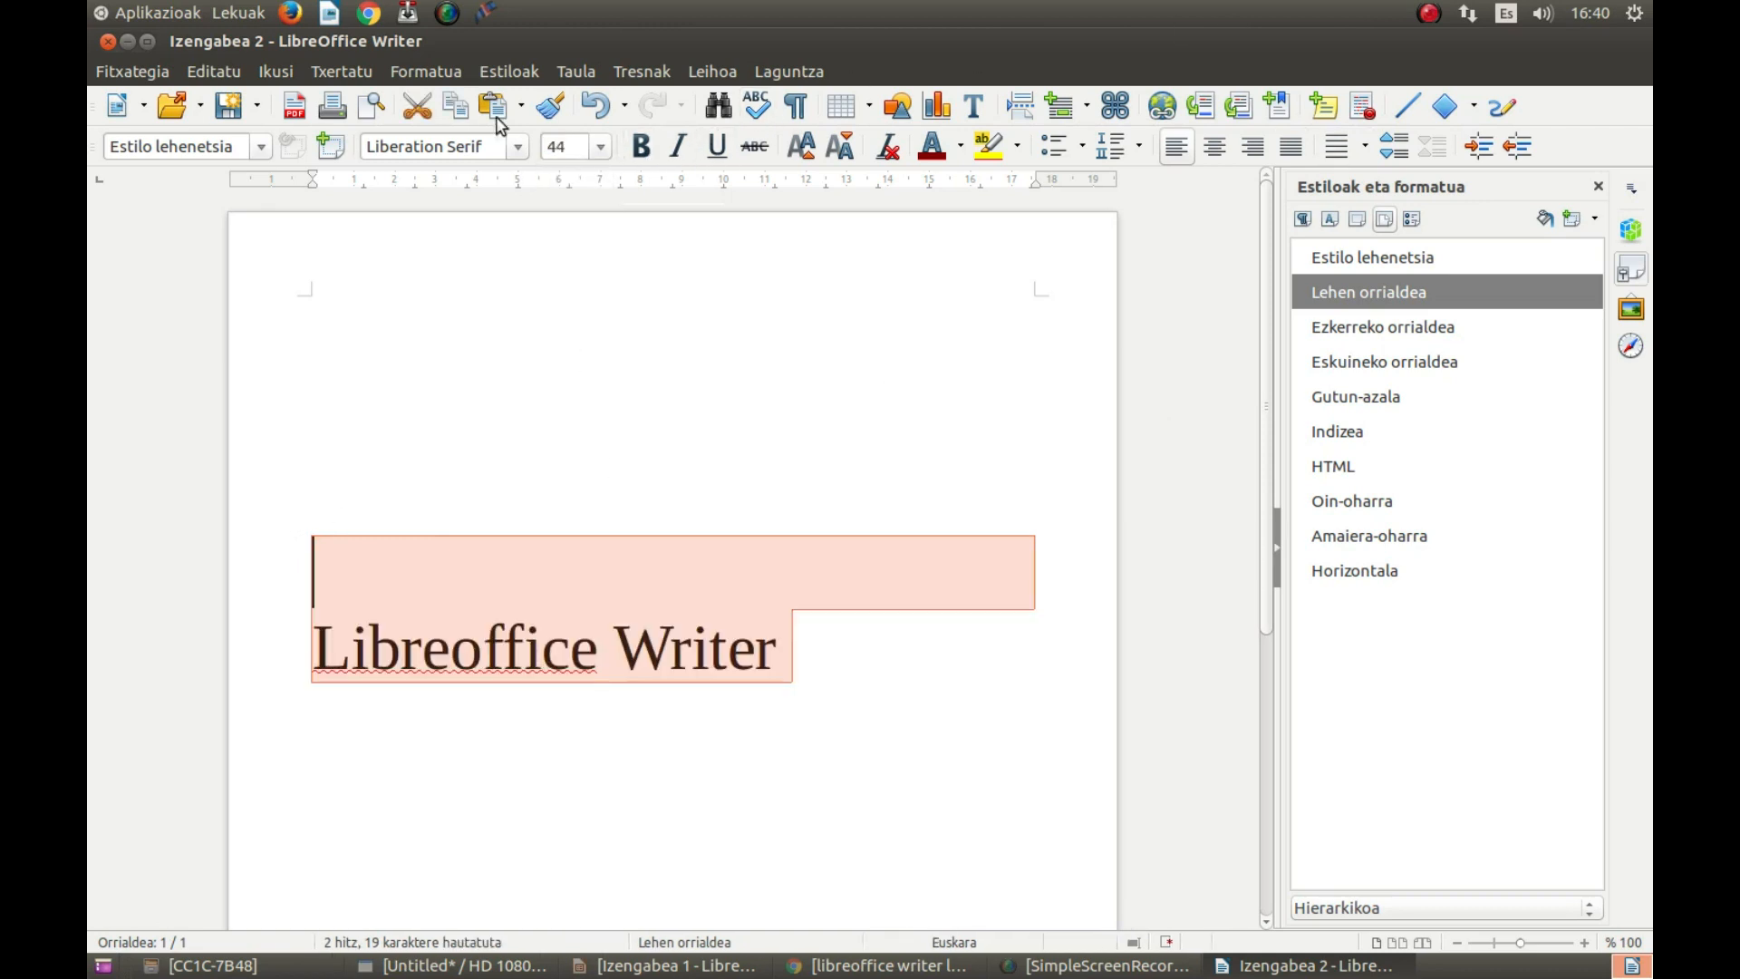
{"action": "triple_click", "coordinate": [477, 143]}
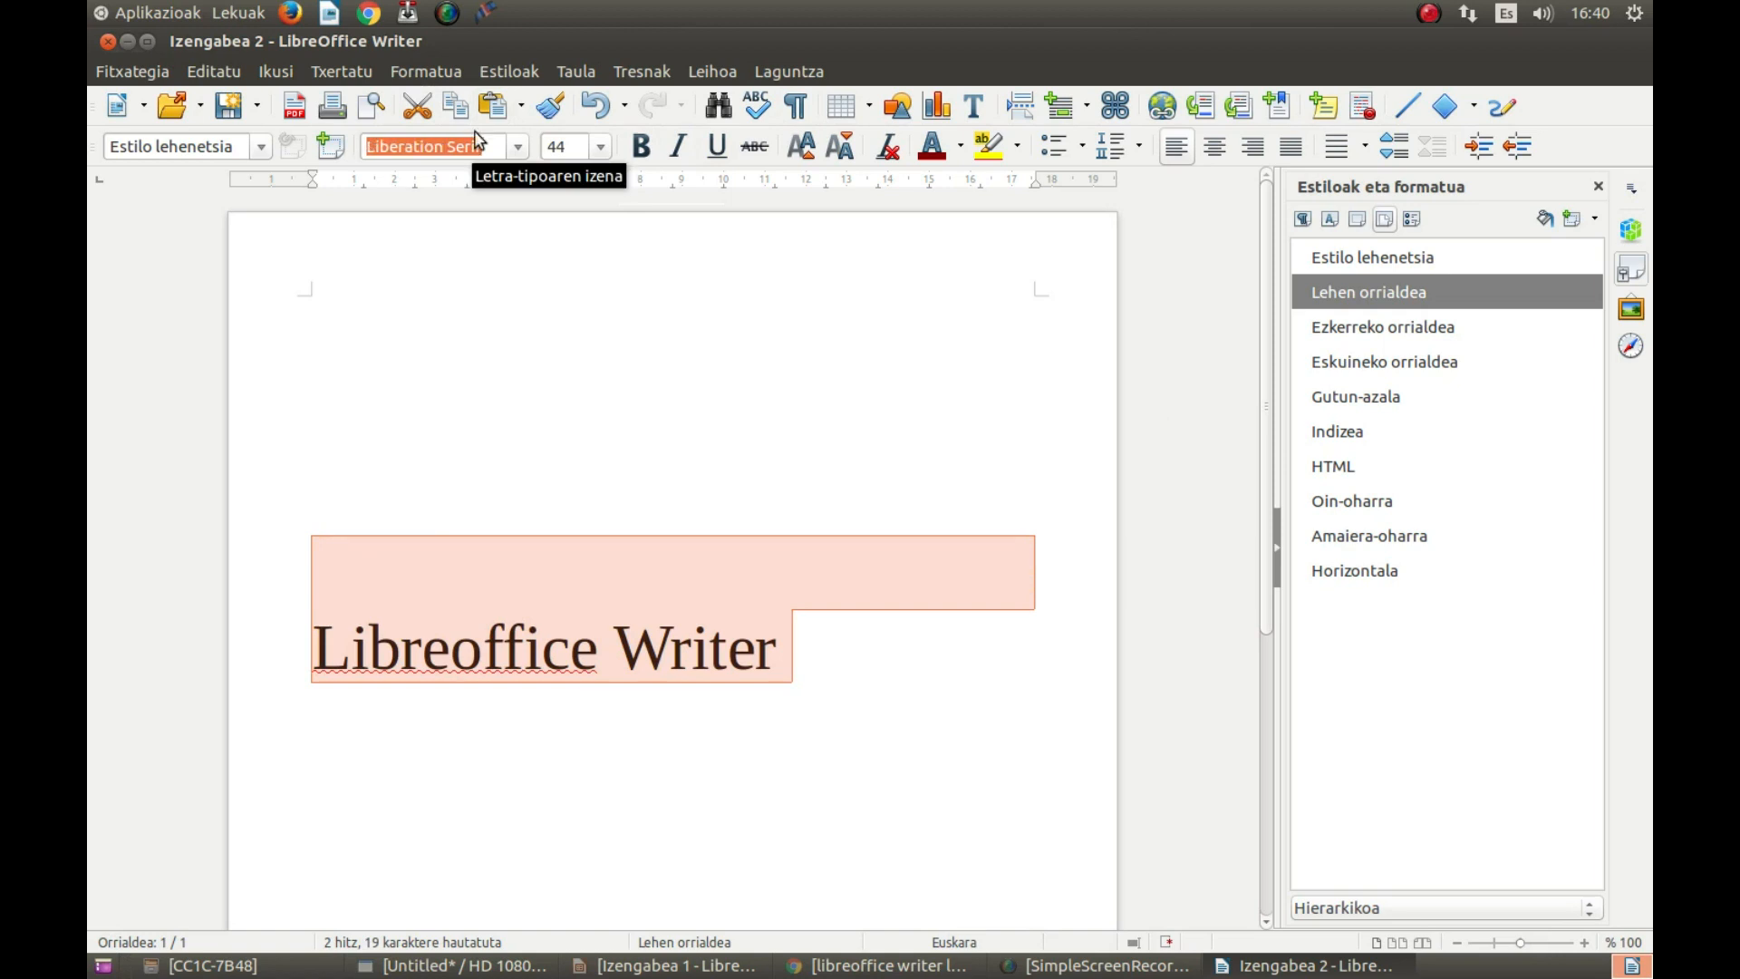
{"action": "type", "text": "Ubuntu"}
{"action": "key", "text": "Return"}
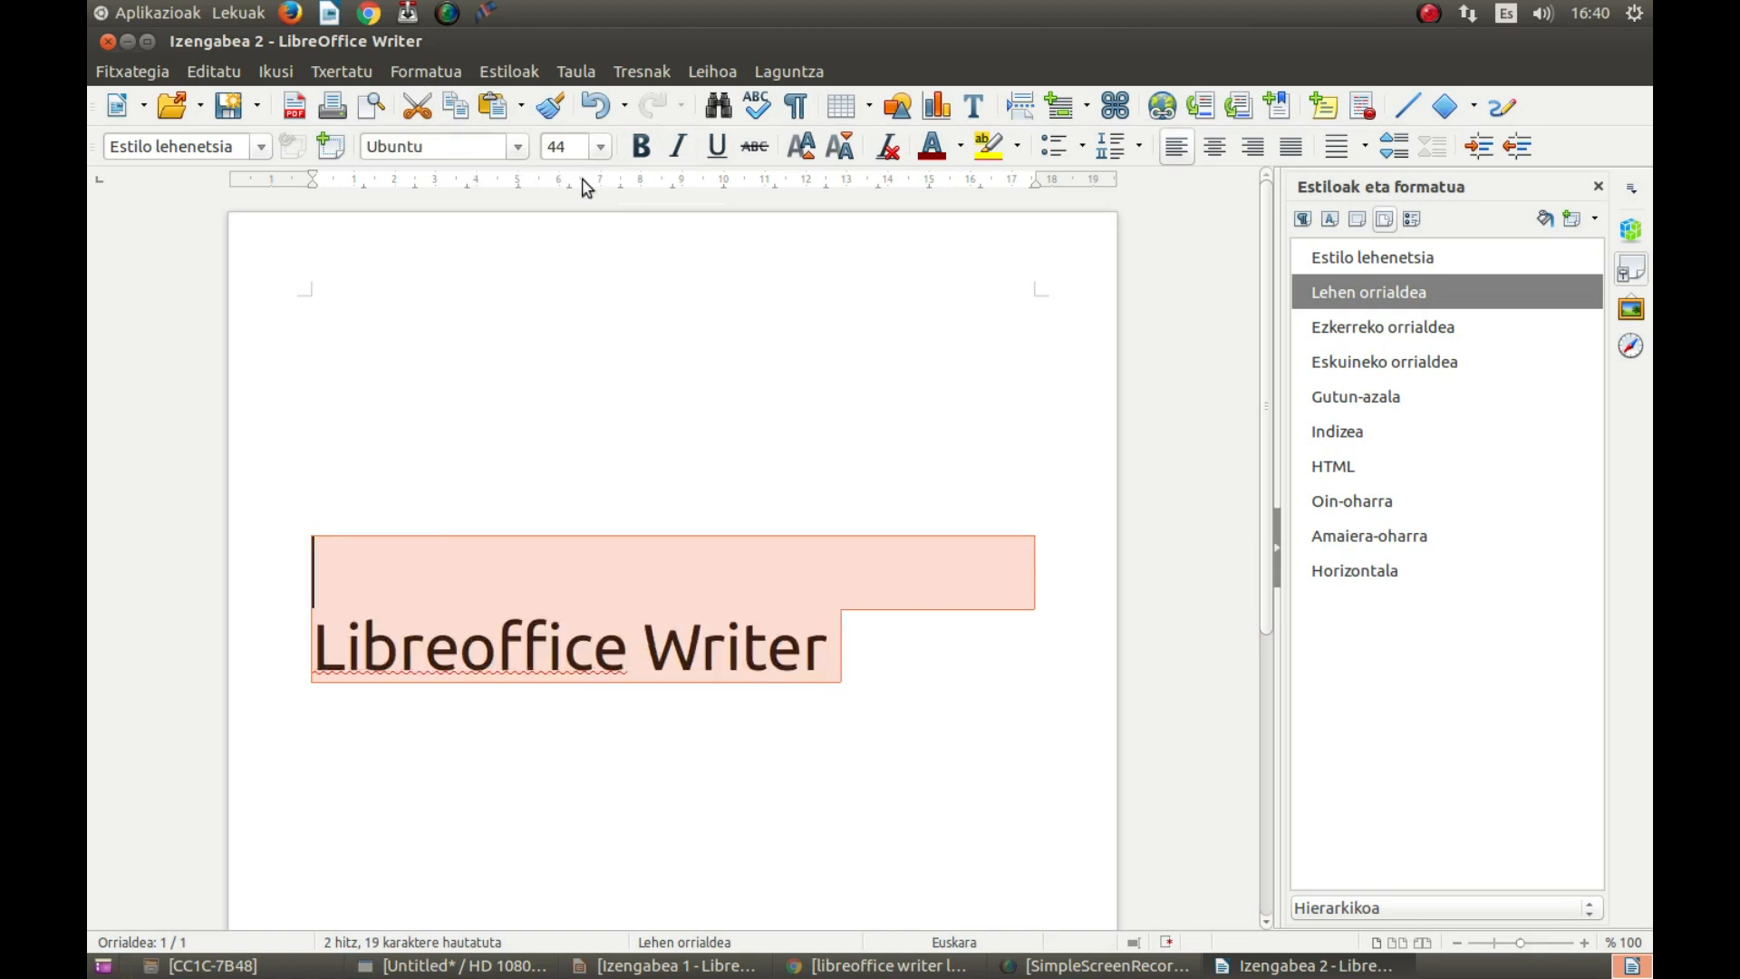
{"action": "left_click", "coordinate": [1216, 146]}
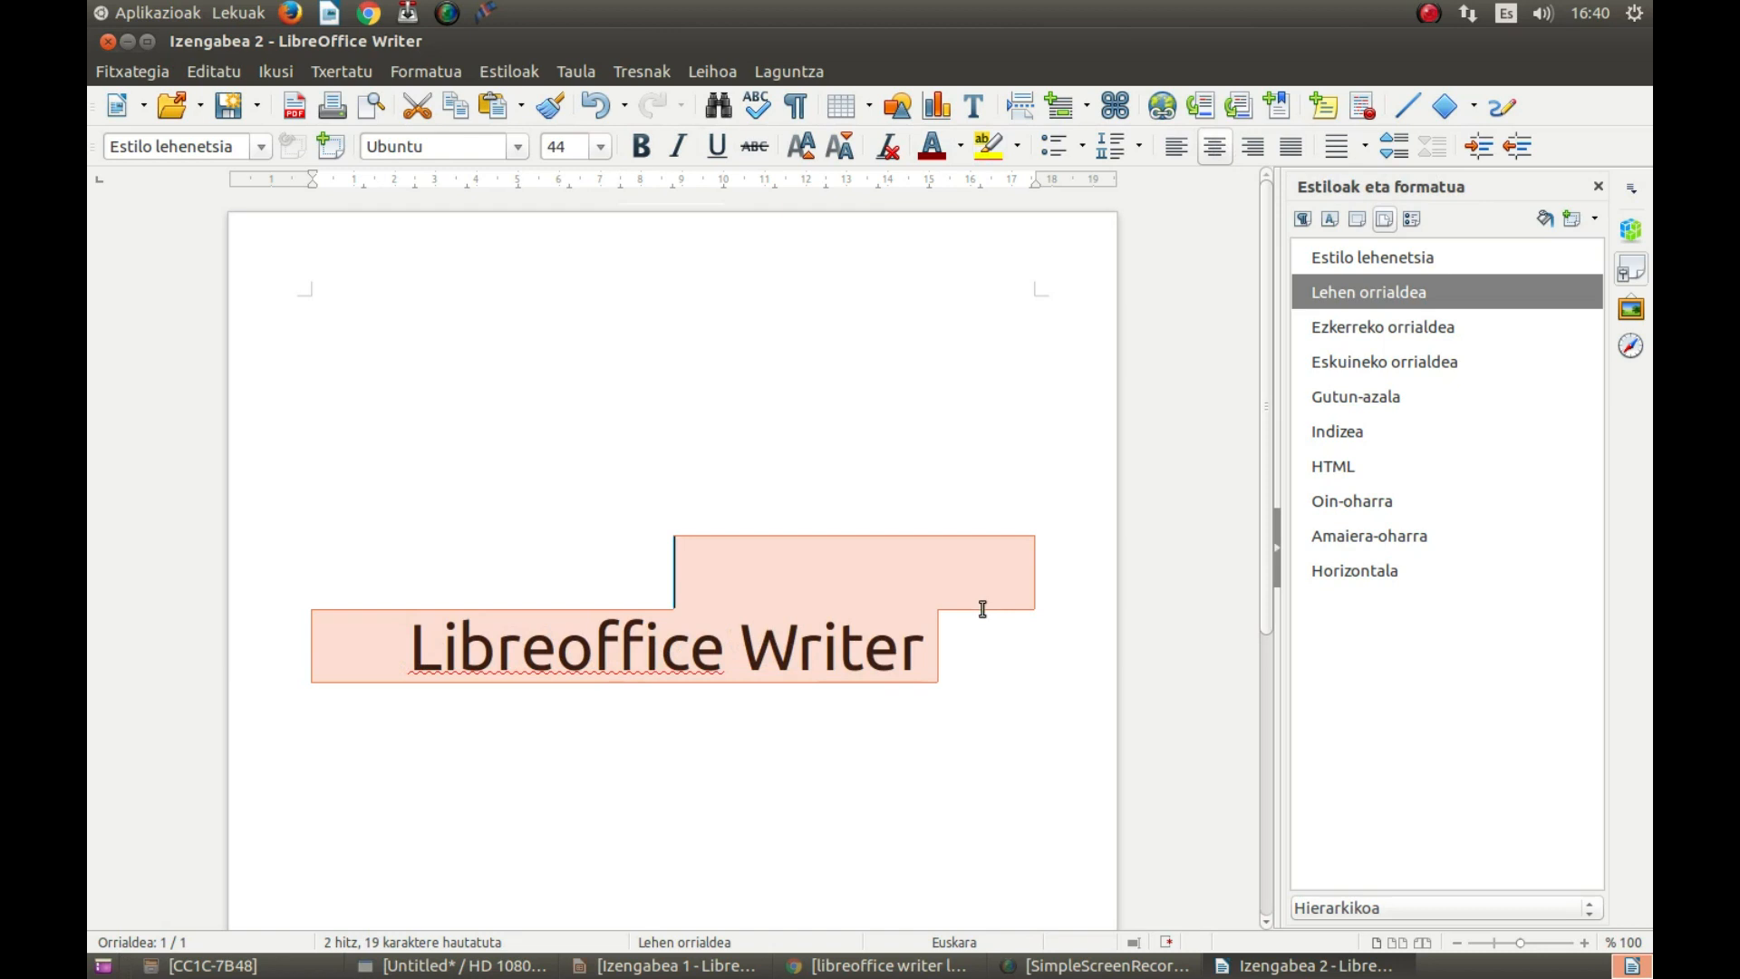
Start a new line after the title and set its font size to 16 pt.
{"action": "left_click", "coordinate": [992, 645]}
{"action": "scroll", "coordinate": [983, 653], "scroll_direction": "down", "scroll_amount": 1}
{"action": "scroll", "coordinate": [979, 639], "scroll_direction": "down", "scroll_amount": 4}
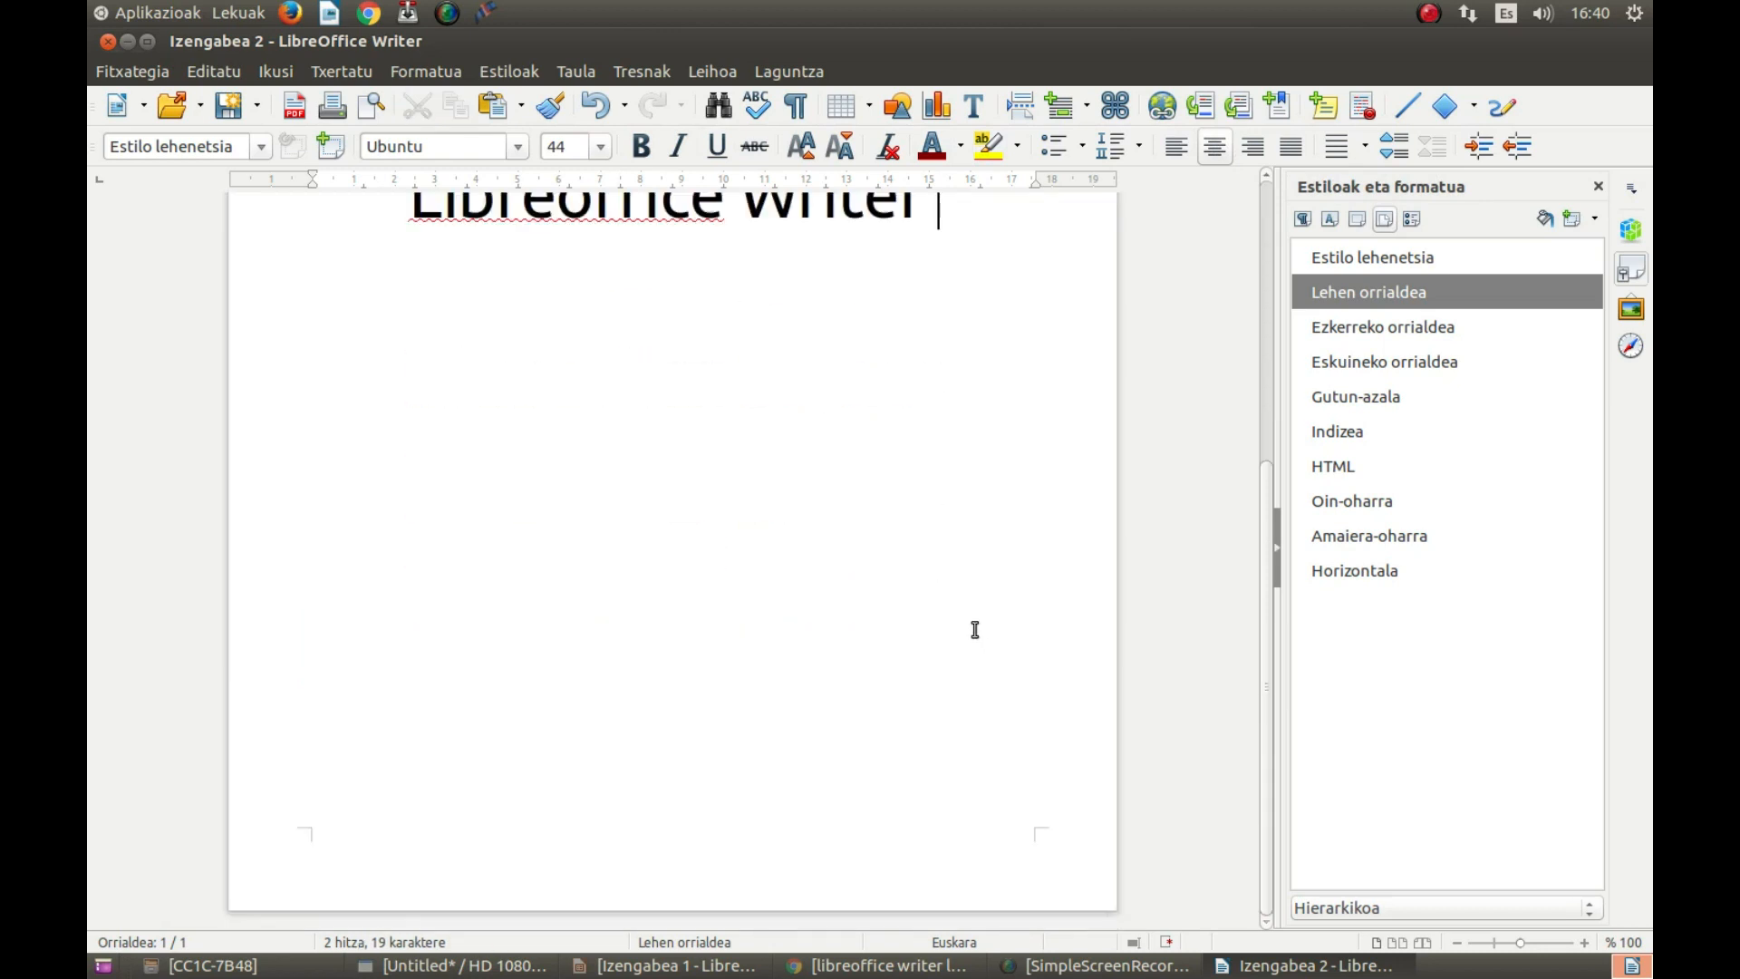
{"action": "scroll", "coordinate": [952, 626], "scroll_direction": "up", "scroll_amount": 2}
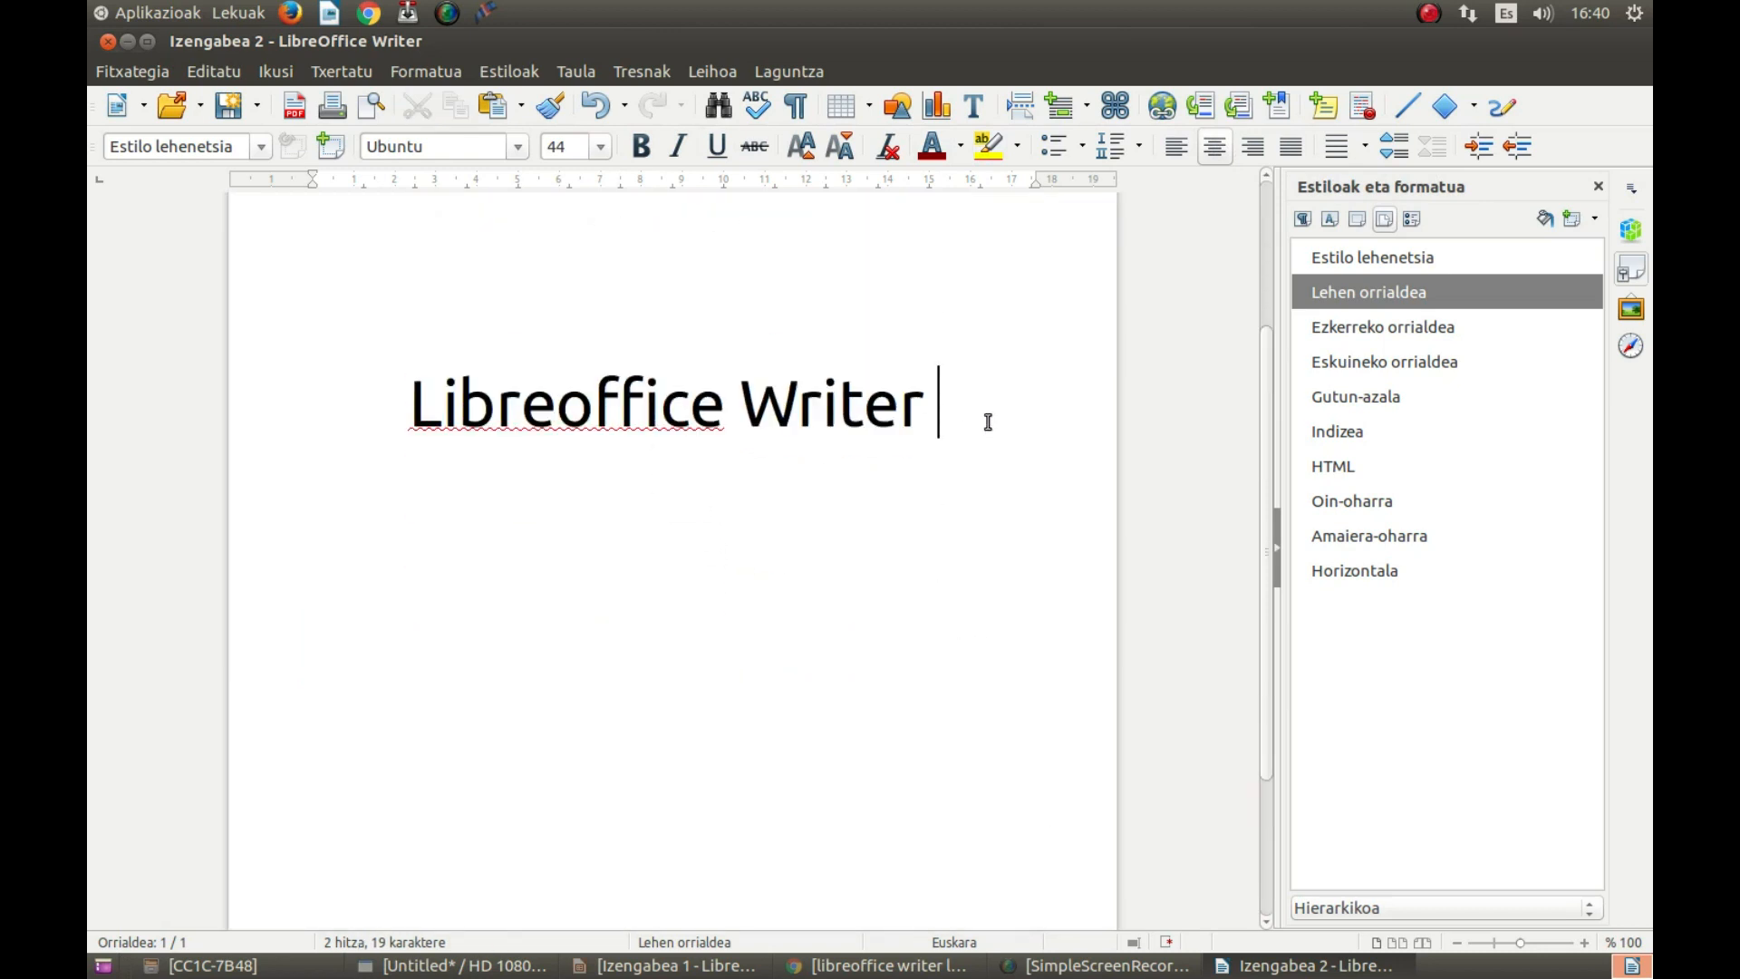
{"action": "scroll", "coordinate": [993, 435], "scroll_direction": "down", "scroll_amount": 1}
{"action": "scroll", "coordinate": [1040, 730], "scroll_direction": "down", "scroll_amount": 1}
{"action": "scroll", "coordinate": [1028, 776], "scroll_direction": "up", "scroll_amount": 3}
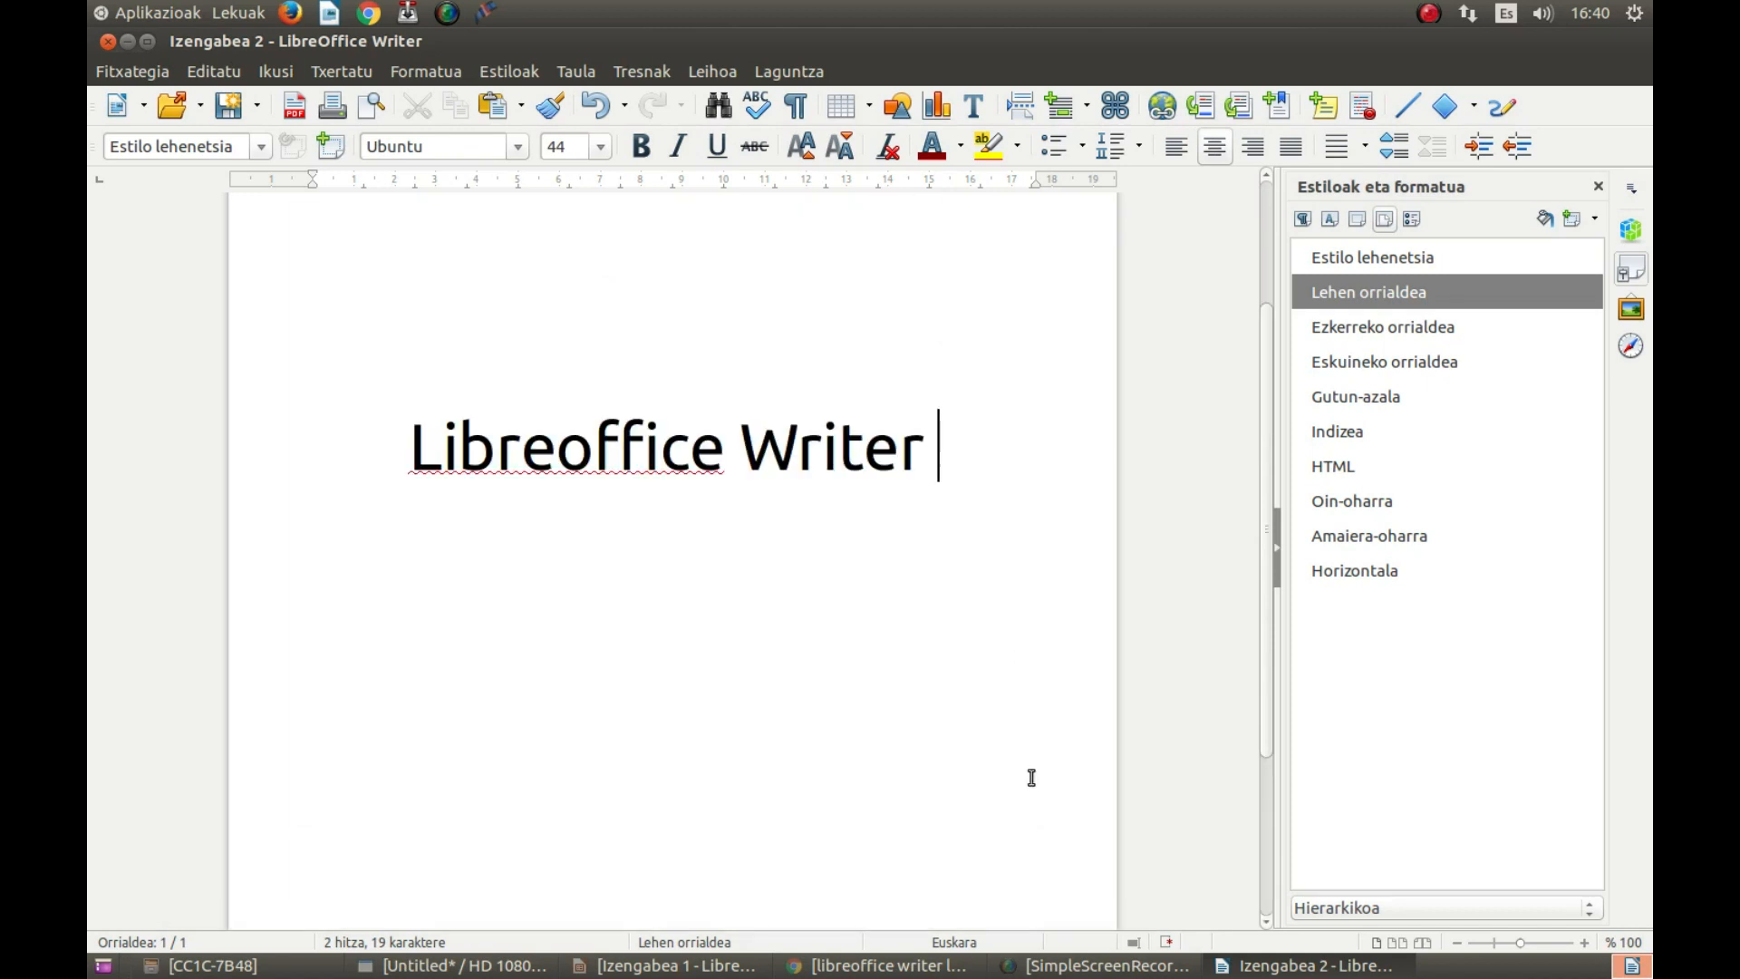
{"action": "key", "text": "Return"}
{"action": "left_click", "coordinate": [600, 147]}
{"action": "scroll", "coordinate": [575, 235], "scroll_direction": "up", "scroll_amount": 4}
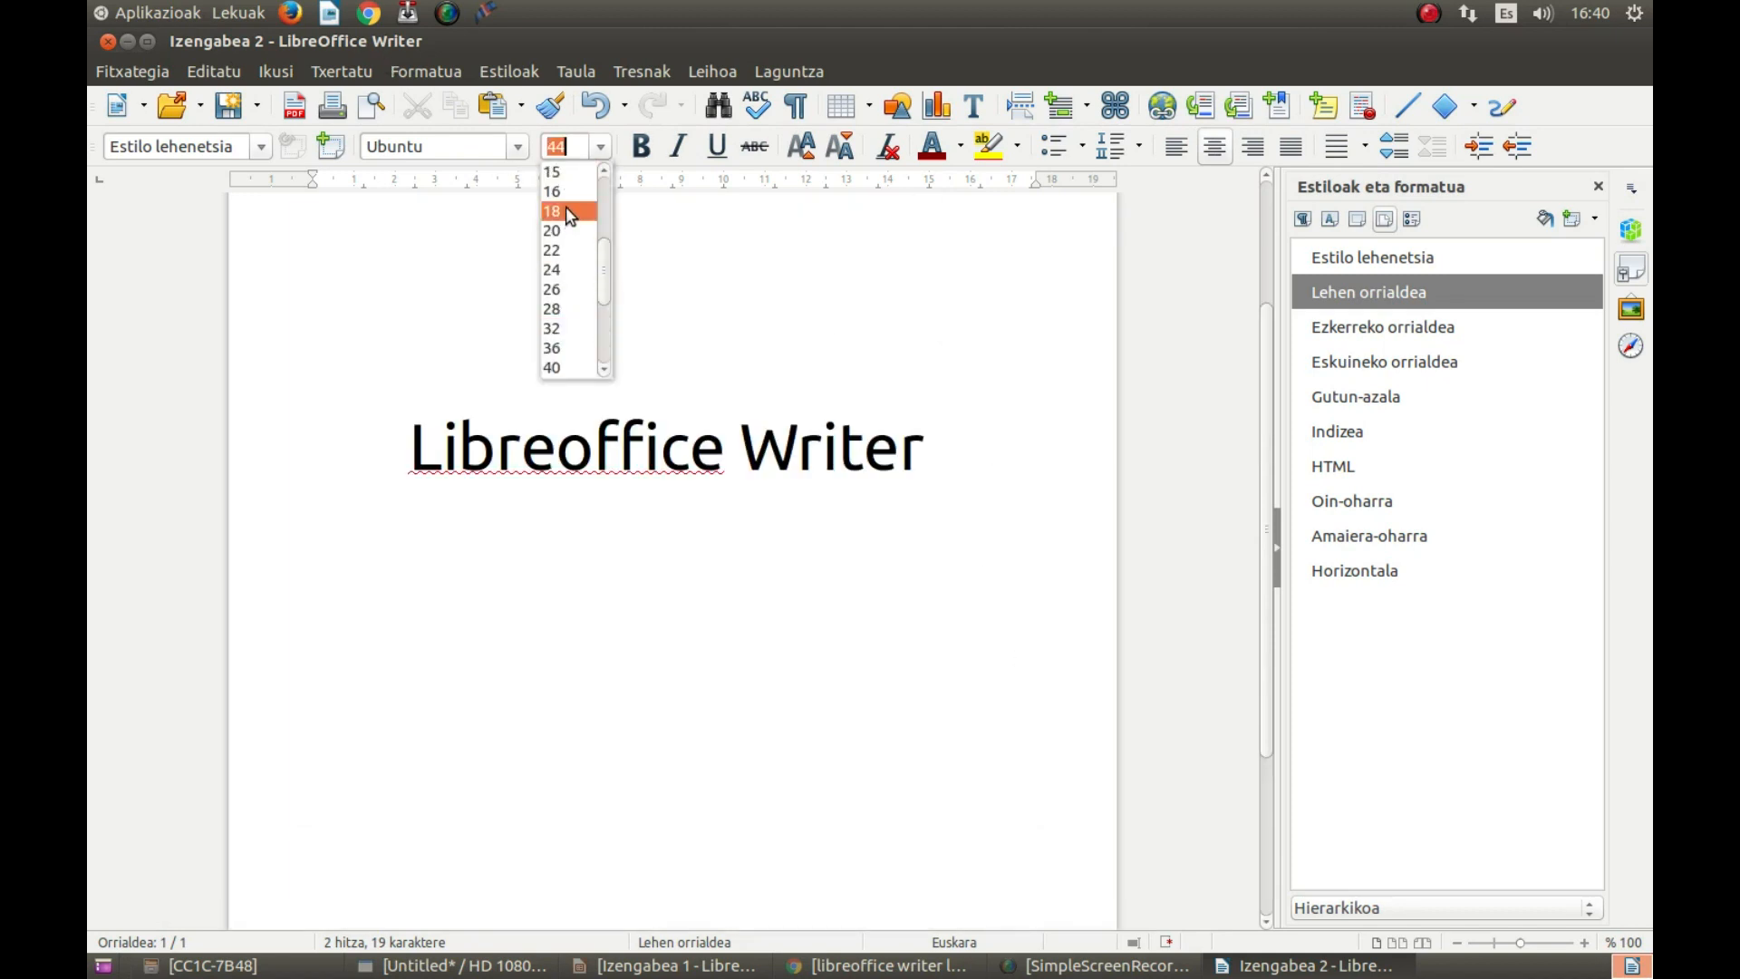
{"action": "key", "text": "Escape"}
{"action": "type", "text": "Liberation Serif"}
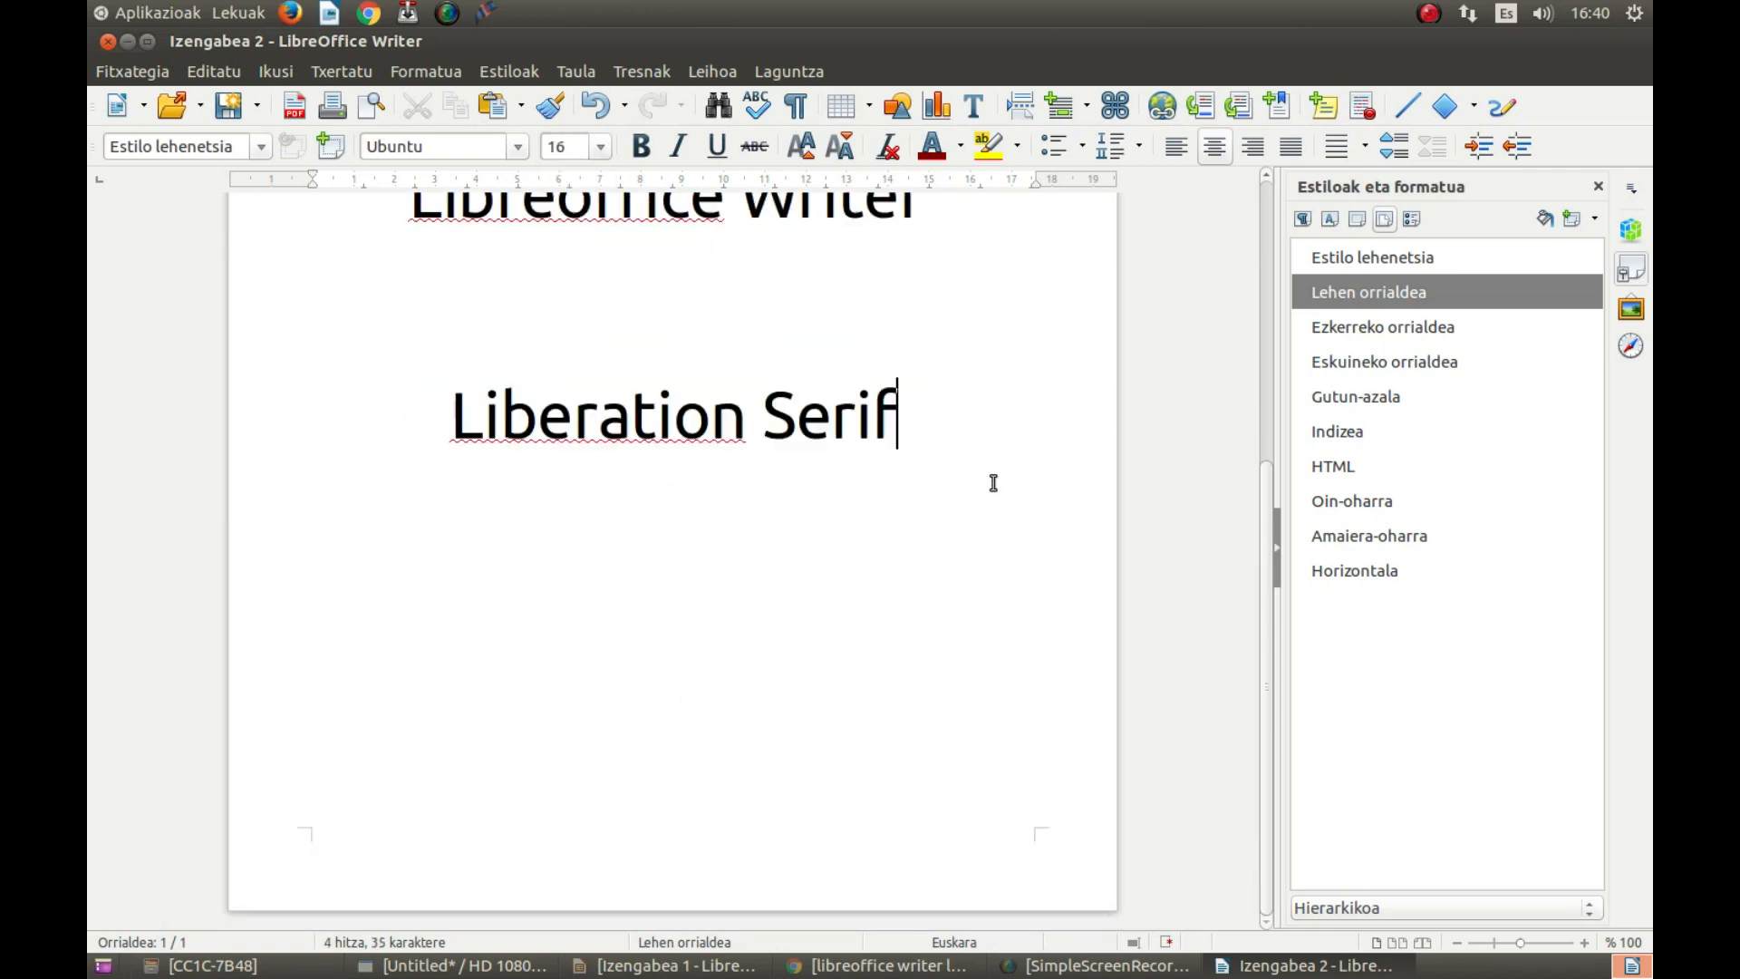
{"action": "key", "text": "Return"}
{"action": "key", "text": "Return"}
{"action": "key", "text": "Return"}
{"action": "scroll", "coordinate": [834, 712], "scroll_direction": "up", "scroll_amount": 6}
{"action": "left_click", "coordinate": [938, 716]}
{"action": "key", "text": "BackSpace"}
{"action": "key", "text": "BackSpace"}
{"action": "key", "text": "BackSpace"}
{"action": "key", "text": "BackSpace"}
{"action": "key", "text": "BackSpace"}
{"action": "key", "text": "BackSpace"}
{"action": "key", "text": "BackSpace"}
{"action": "key", "text": "BackSpace"}
{"action": "key", "text": "BackSpace"}
{"action": "key", "text": "BackSpace"}
{"action": "key", "text": "BackSpace"}
{"action": "key", "text": "BackSpace"}
{"action": "key", "text": "BackSpace"}
{"action": "key", "text": "BackSpace"}
{"action": "key", "text": "BackSpace"}
{"action": "key", "text": "BackSpace"}
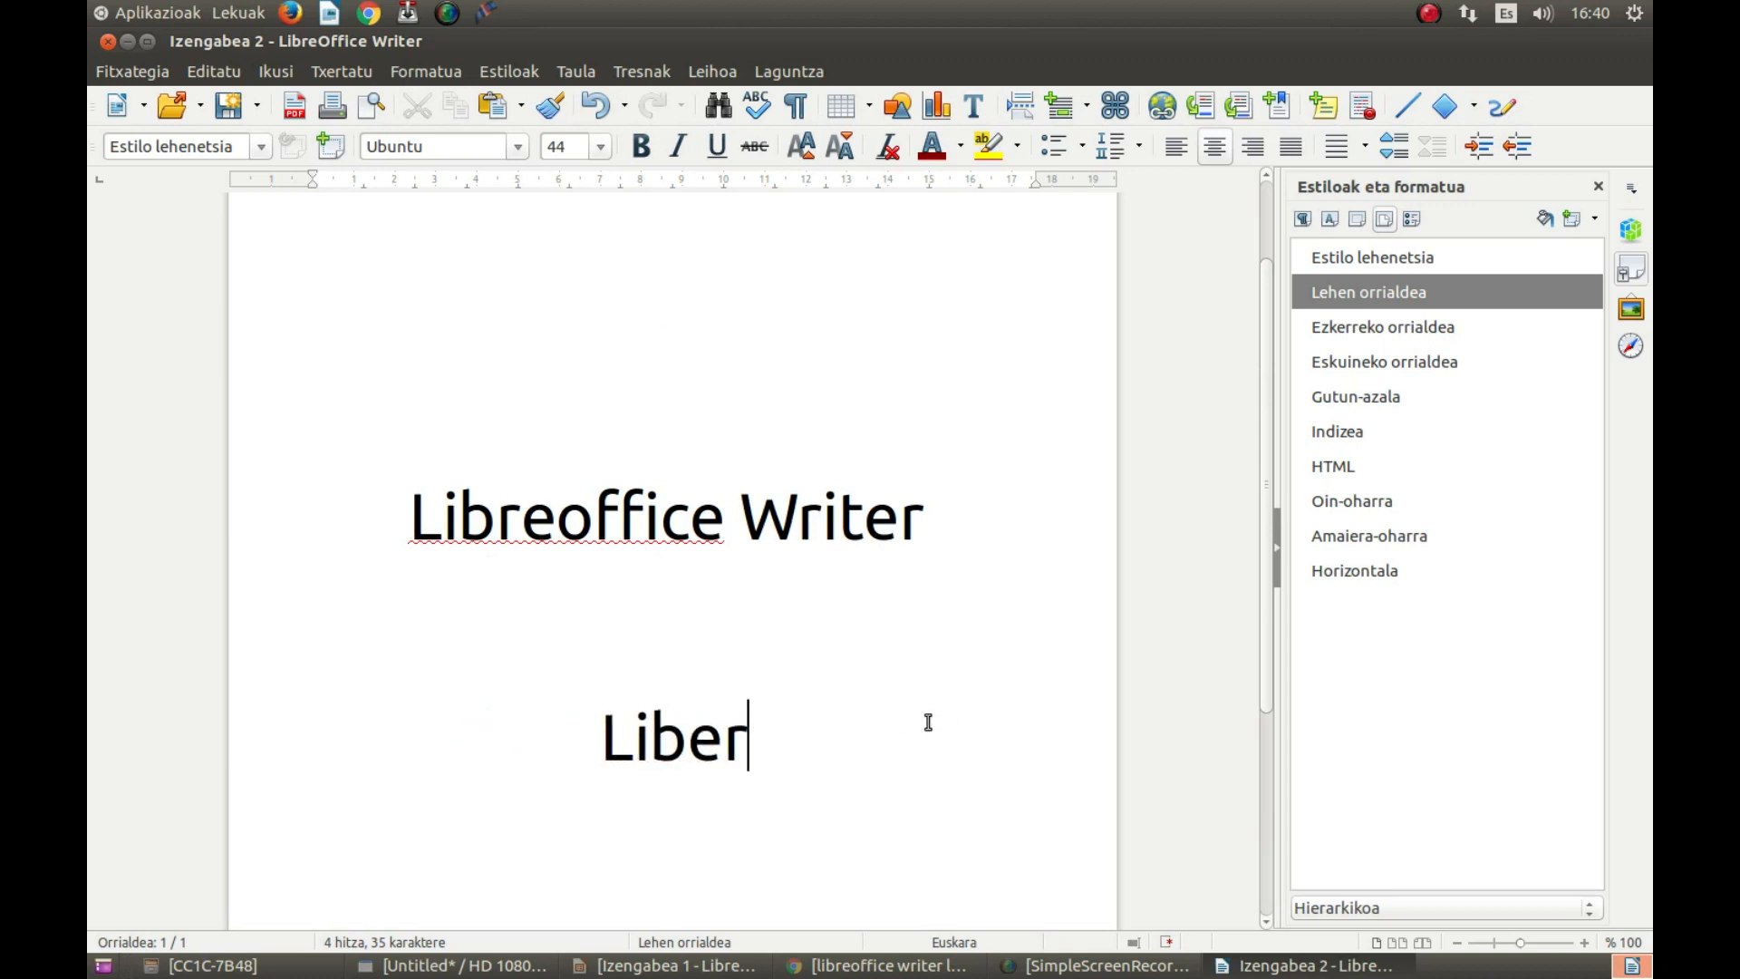
Right-align the 16 pt line near the foot of the cover page and enter the author's full name.
{"action": "scroll", "coordinate": [928, 723], "scroll_direction": "down", "scroll_amount": 6}
{"action": "left_click", "coordinate": [920, 721]}
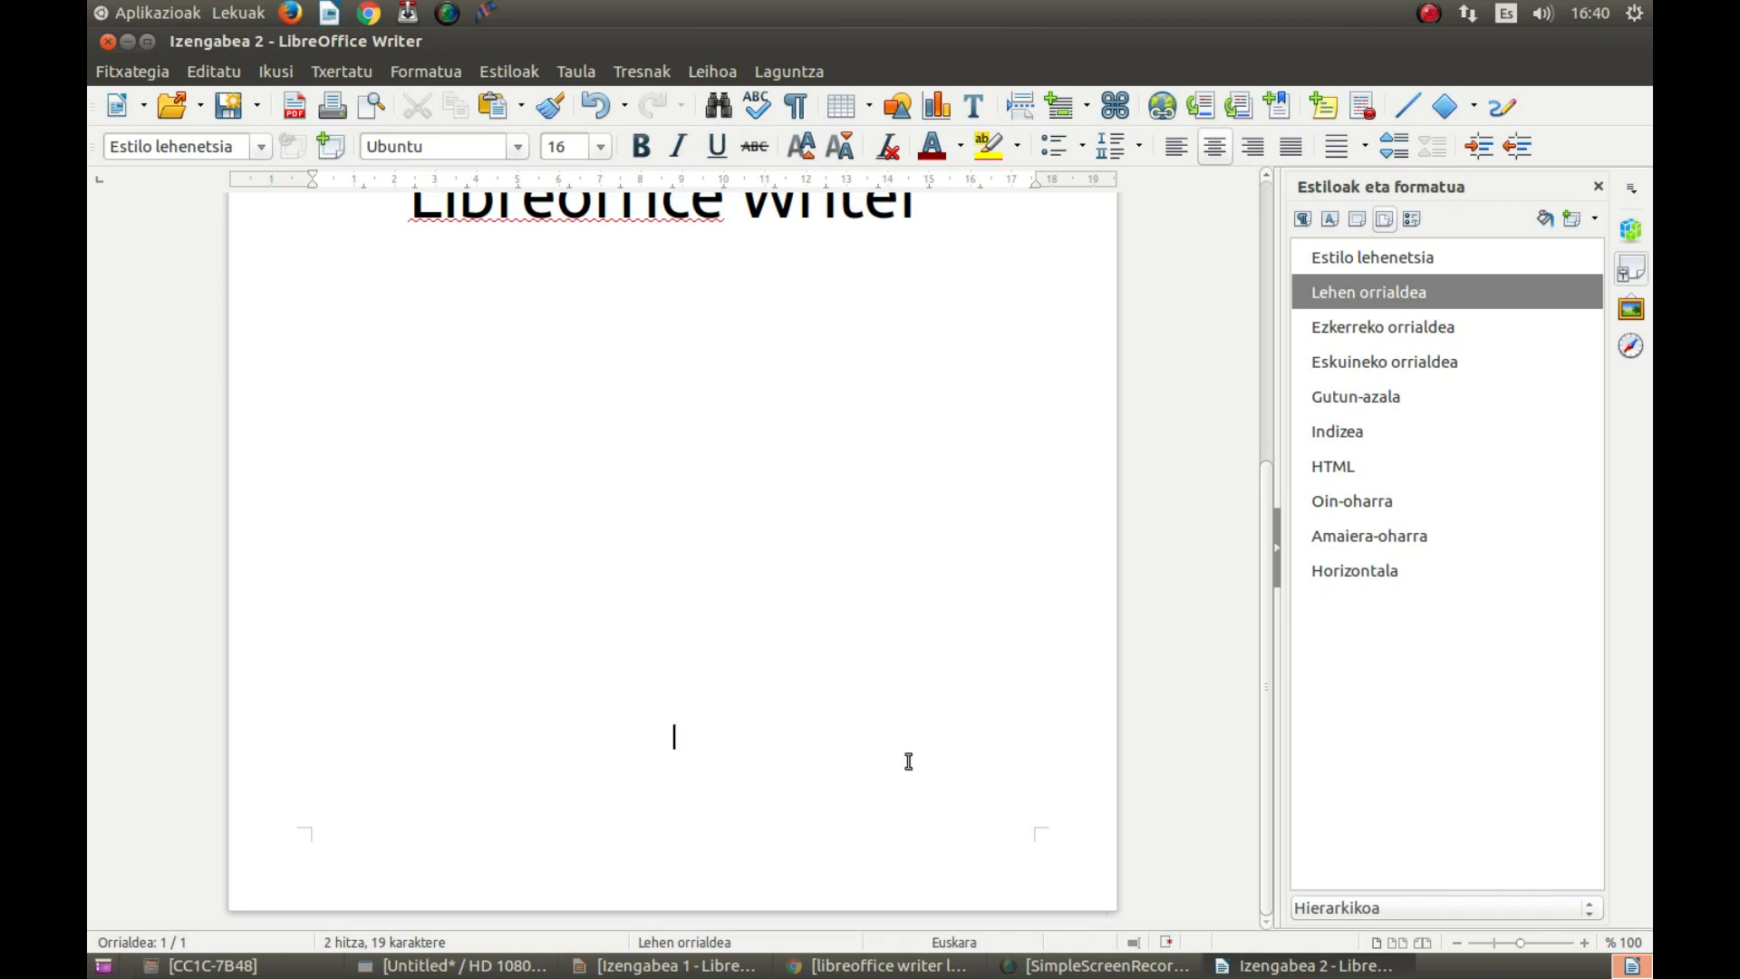
{"action": "left_click", "coordinate": [1254, 149]}
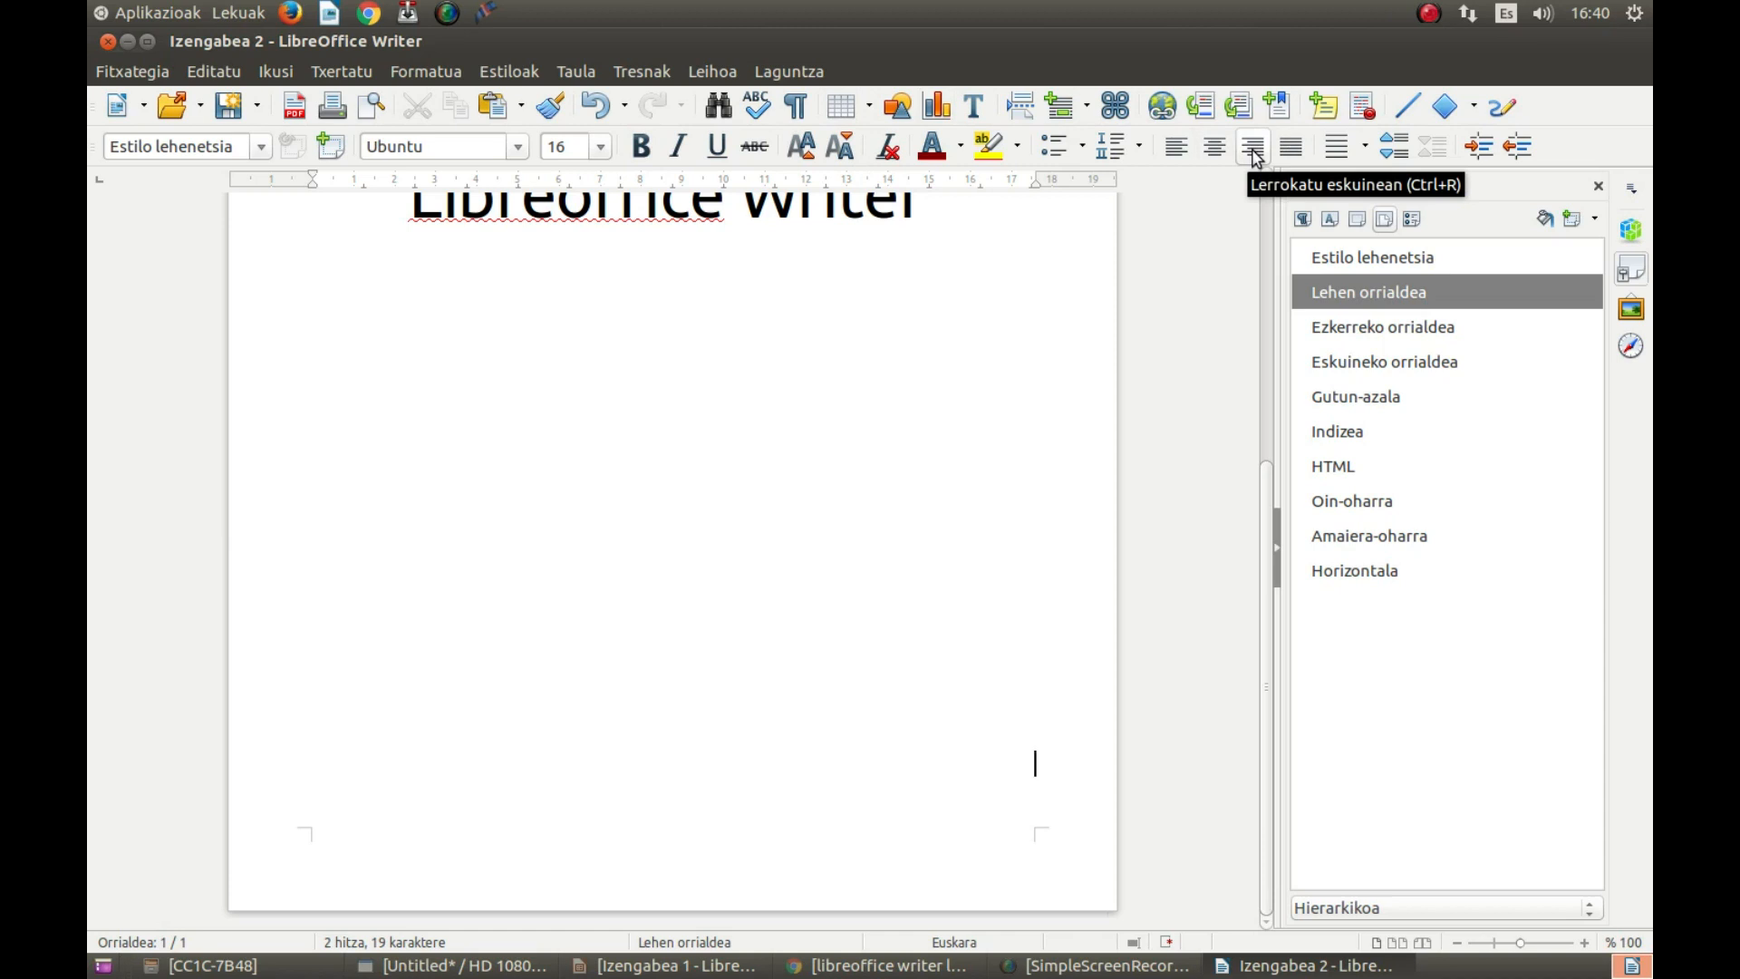
{"action": "type", "text": "J"}
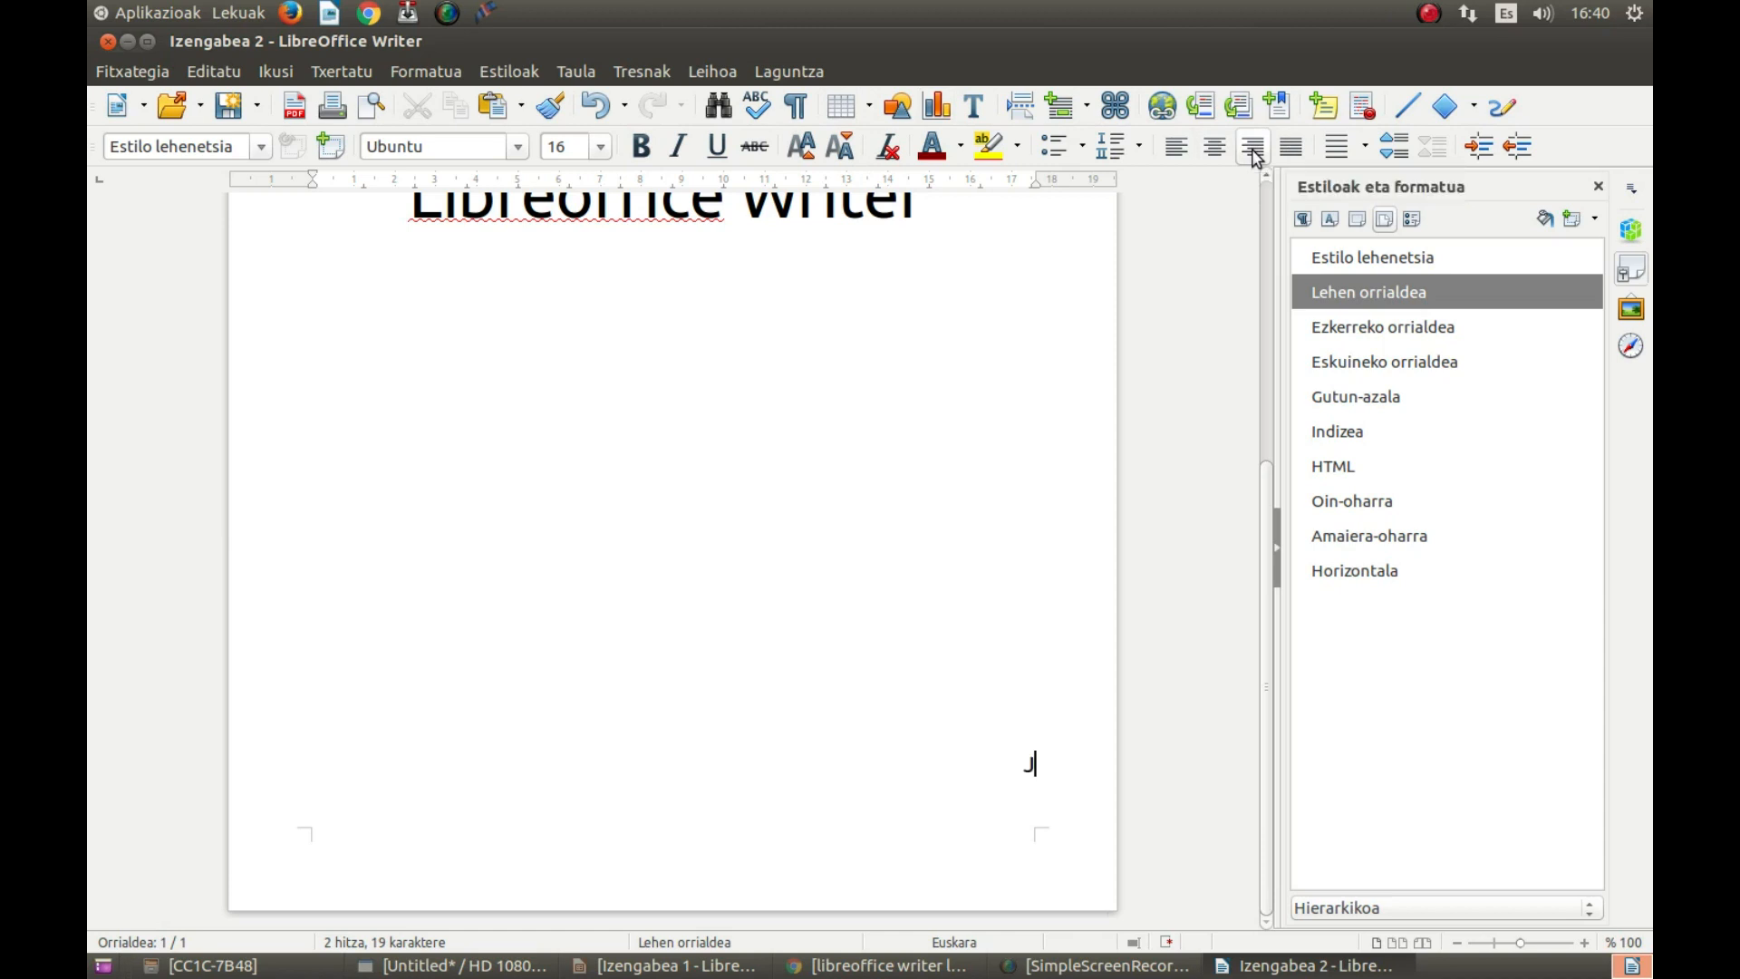
{"action": "type", "text": "osu Etxeberria"}
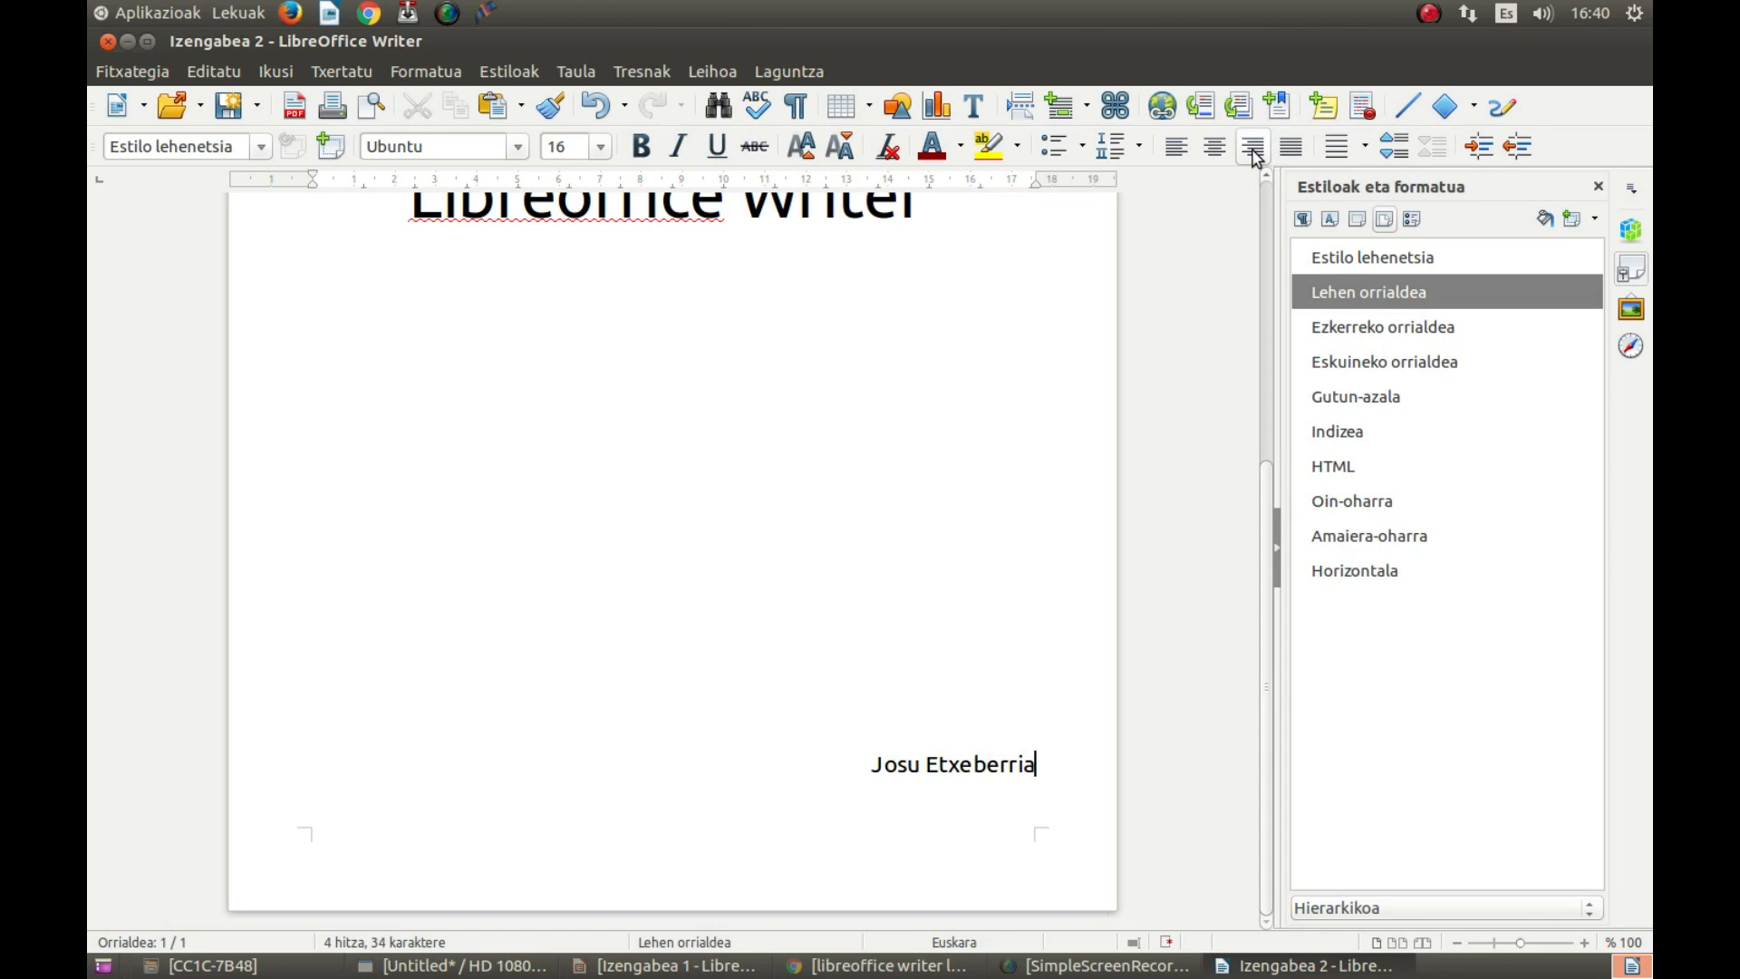
{"action": "key", "text": "Return"}
Insert a page break after the author's name with the page style Indizea for the new page.
{"action": "scroll", "coordinate": [762, 435], "scroll_direction": "up", "scroll_amount": 4}
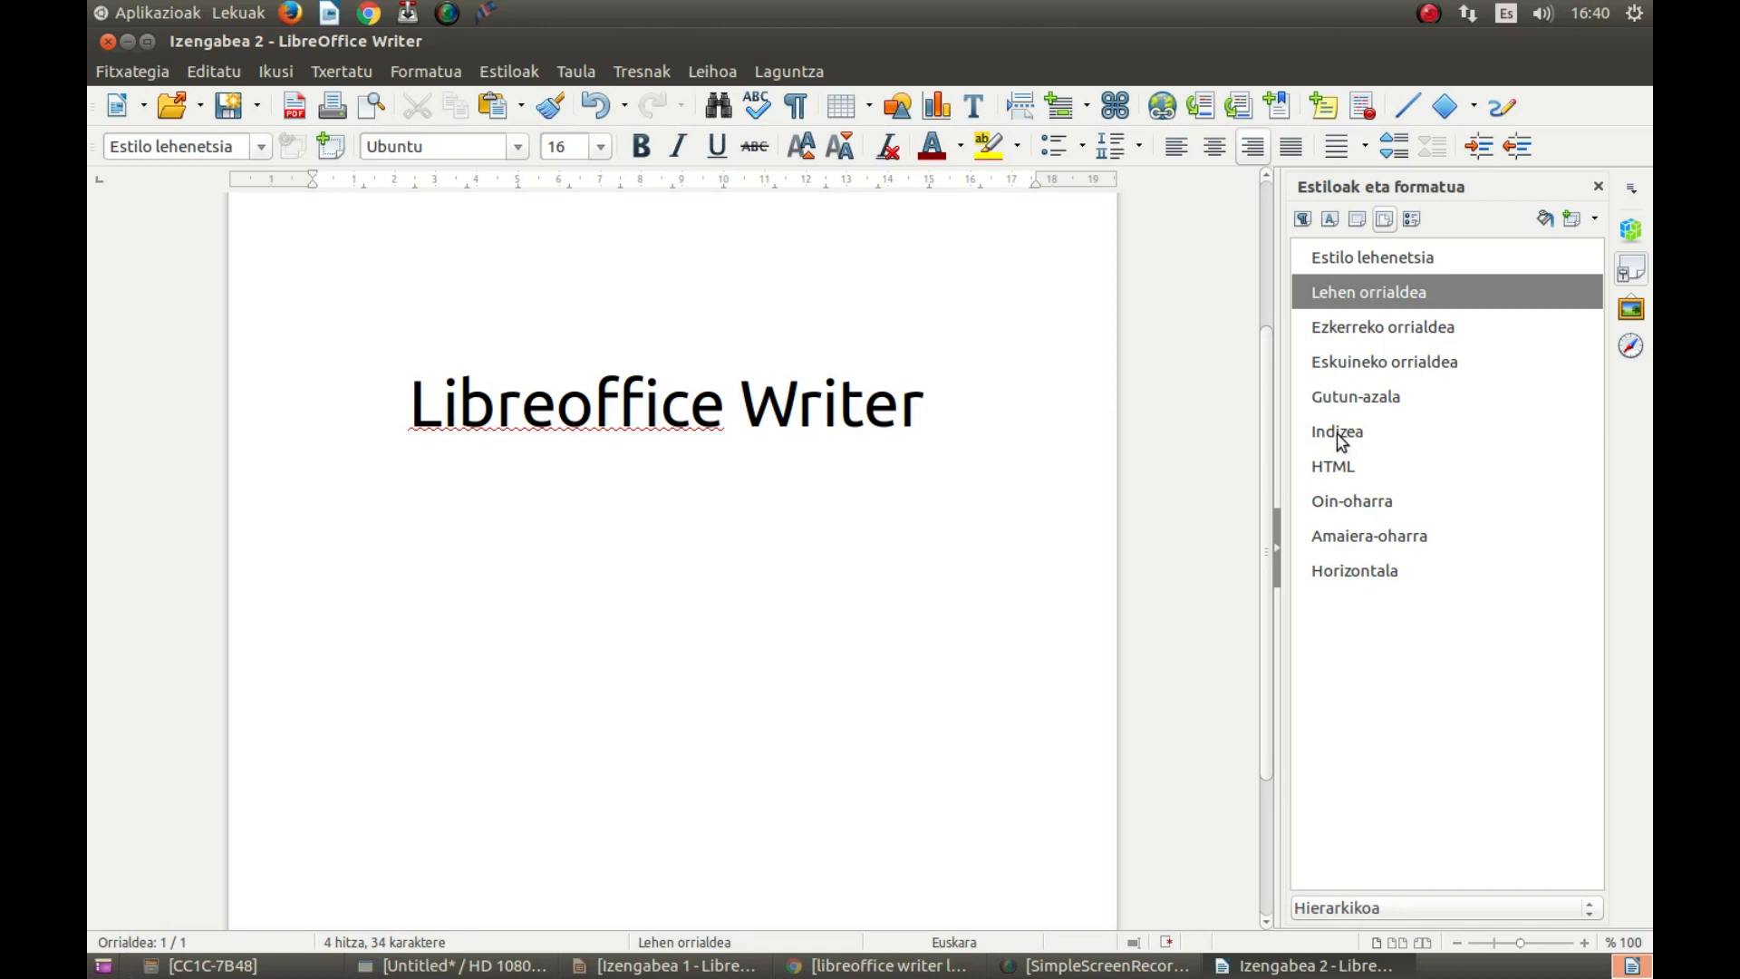
{"action": "left_click", "coordinate": [320, 70]}
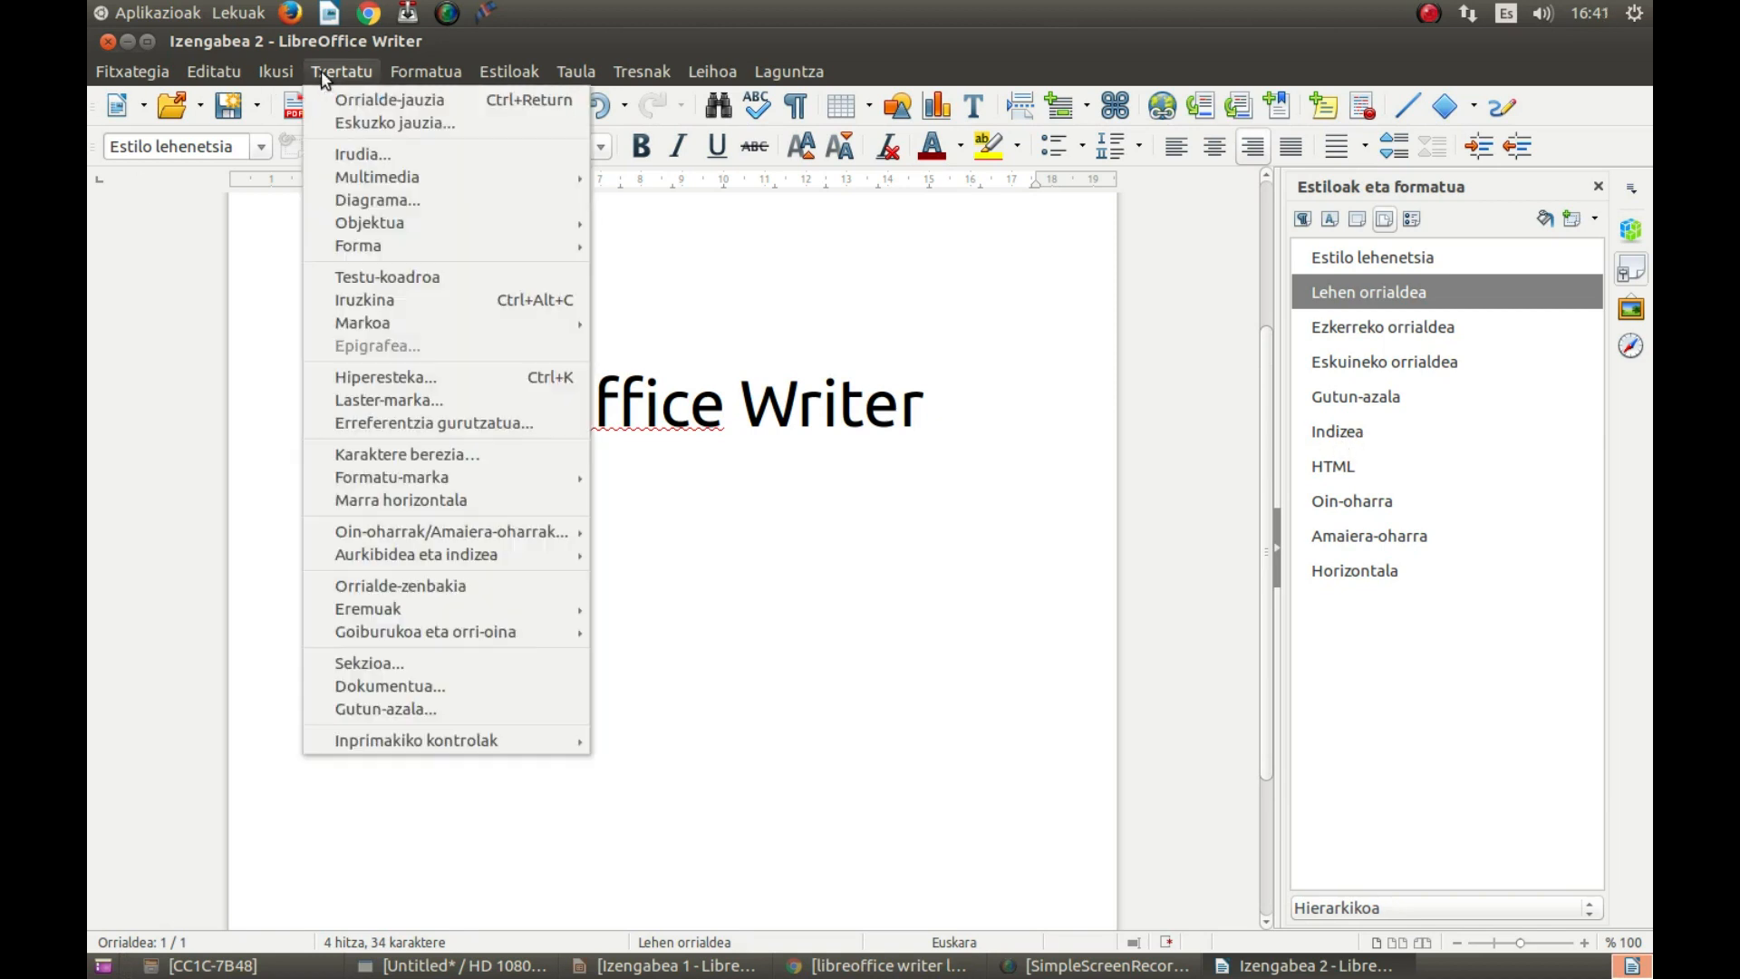
{"action": "left_click", "coordinate": [354, 127]}
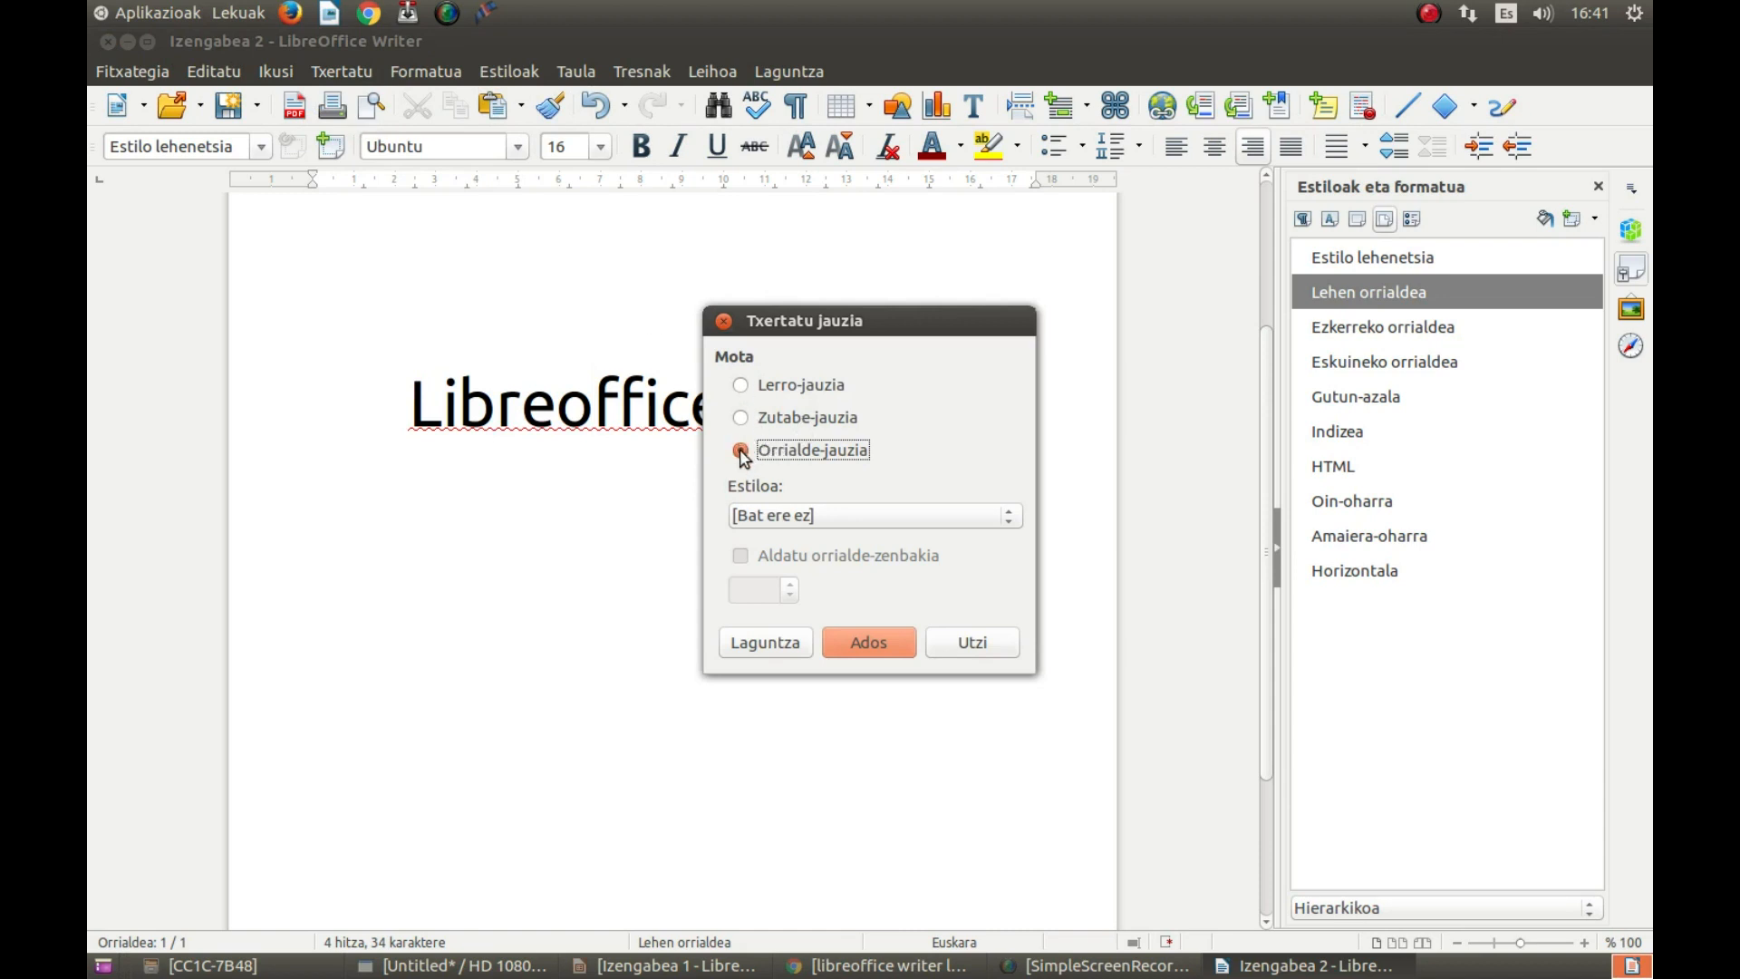
{"action": "left_click", "coordinate": [843, 515]}
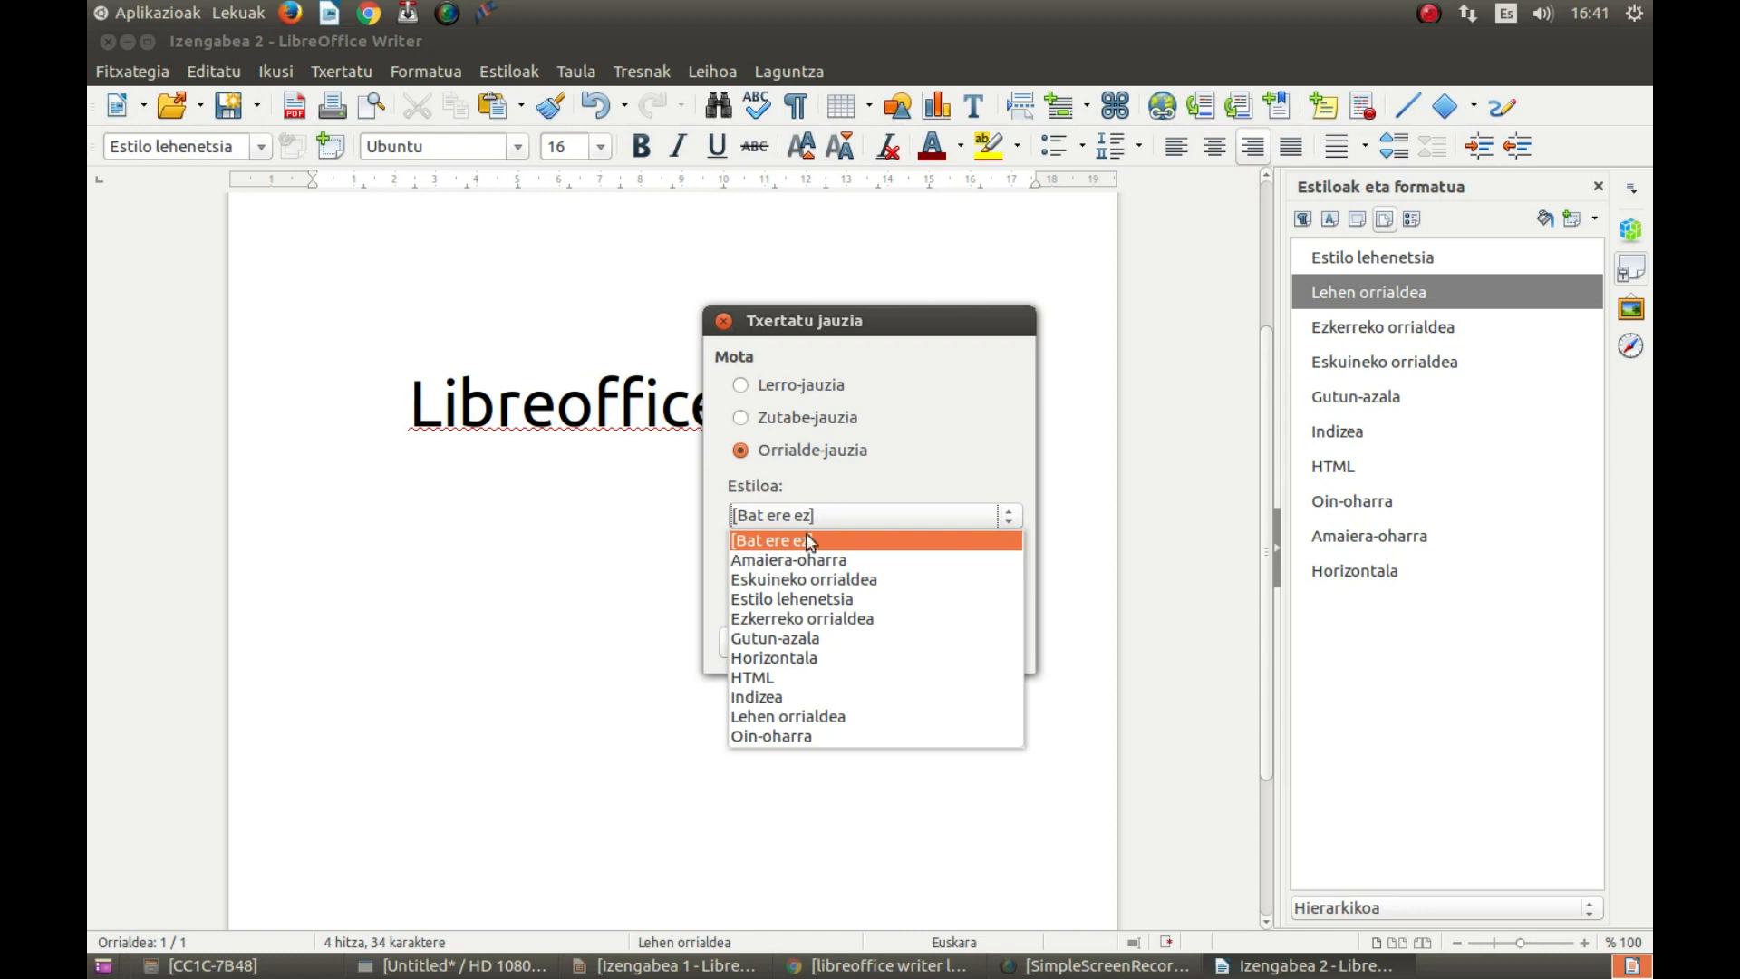
{"action": "left_click", "coordinate": [782, 698]}
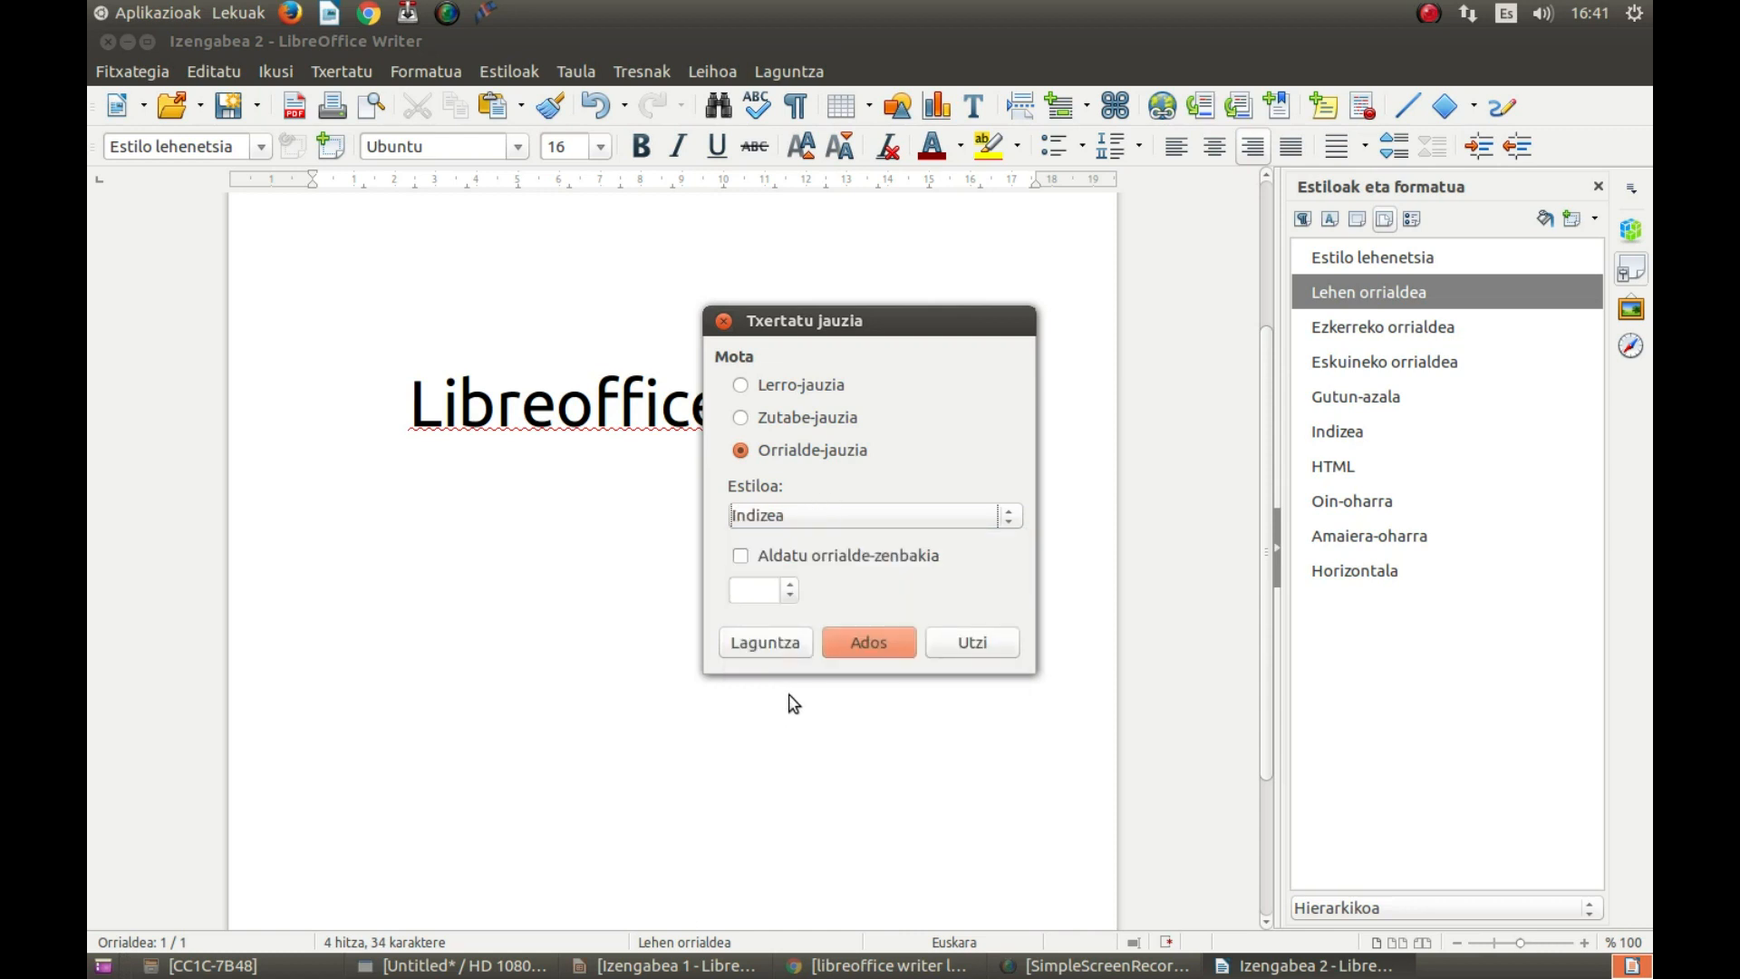
{"action": "left_click", "coordinate": [887, 639]}
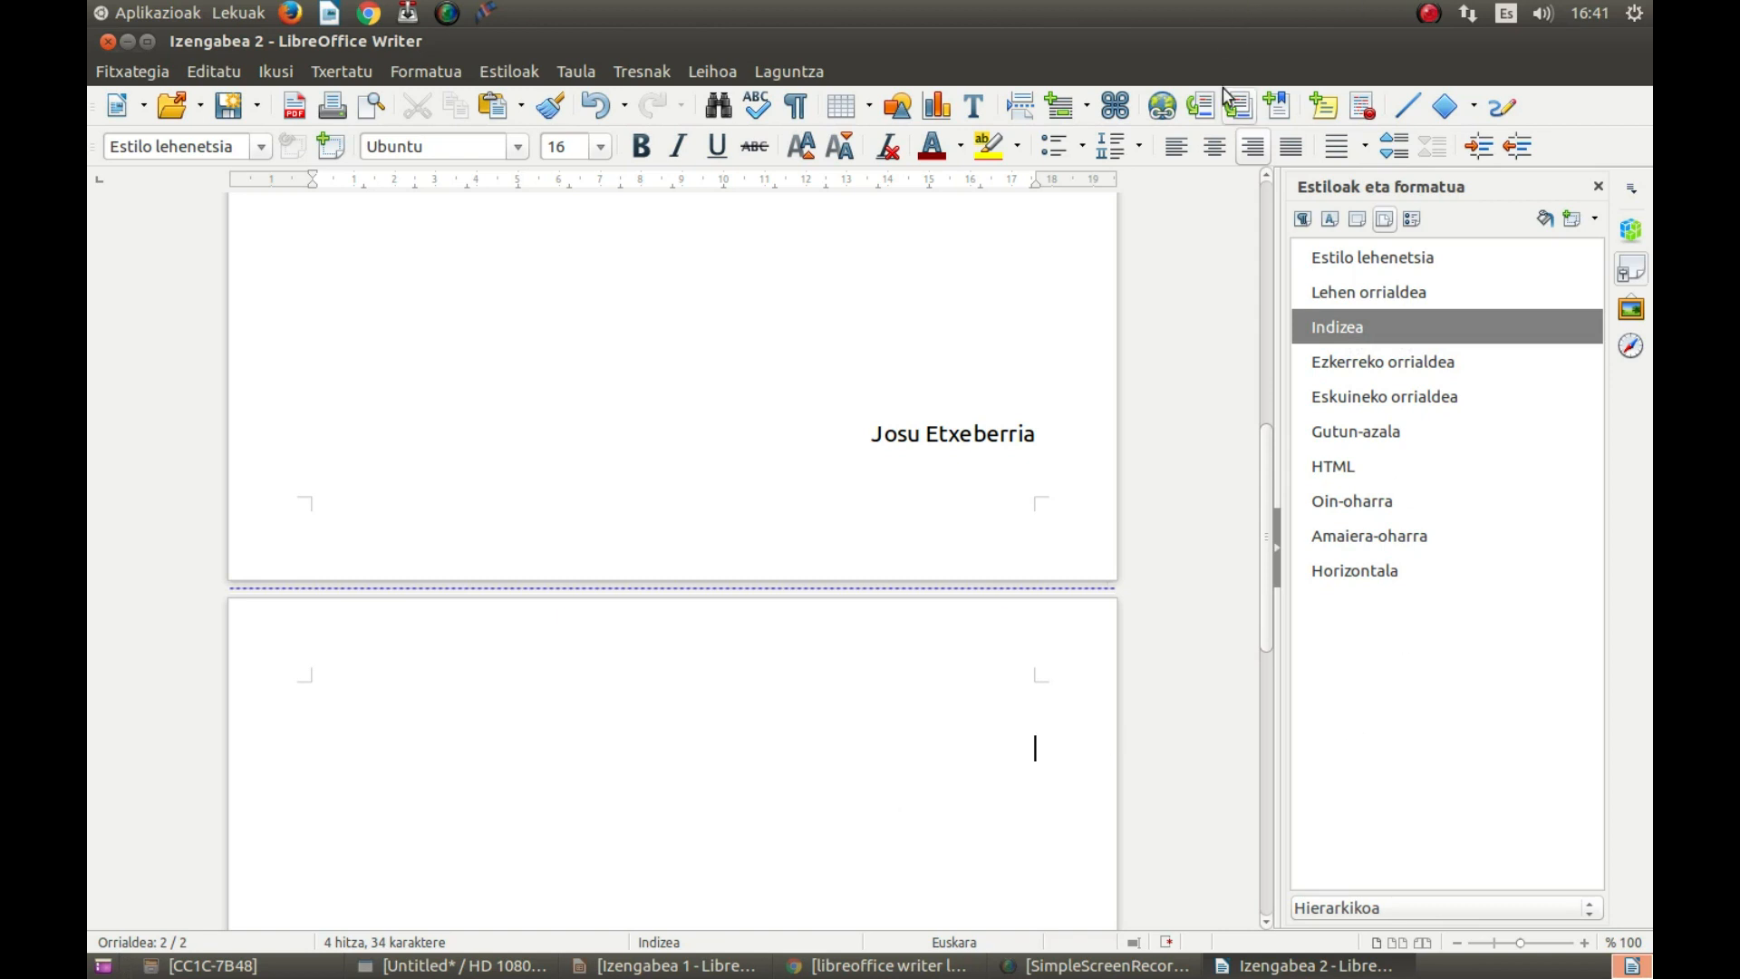
Left-align the text on the second page and write the heading "Aurkibidea" followed by the lines Sarrera, Instalazioa and Froga.
{"action": "left_click", "coordinate": [1182, 154]}
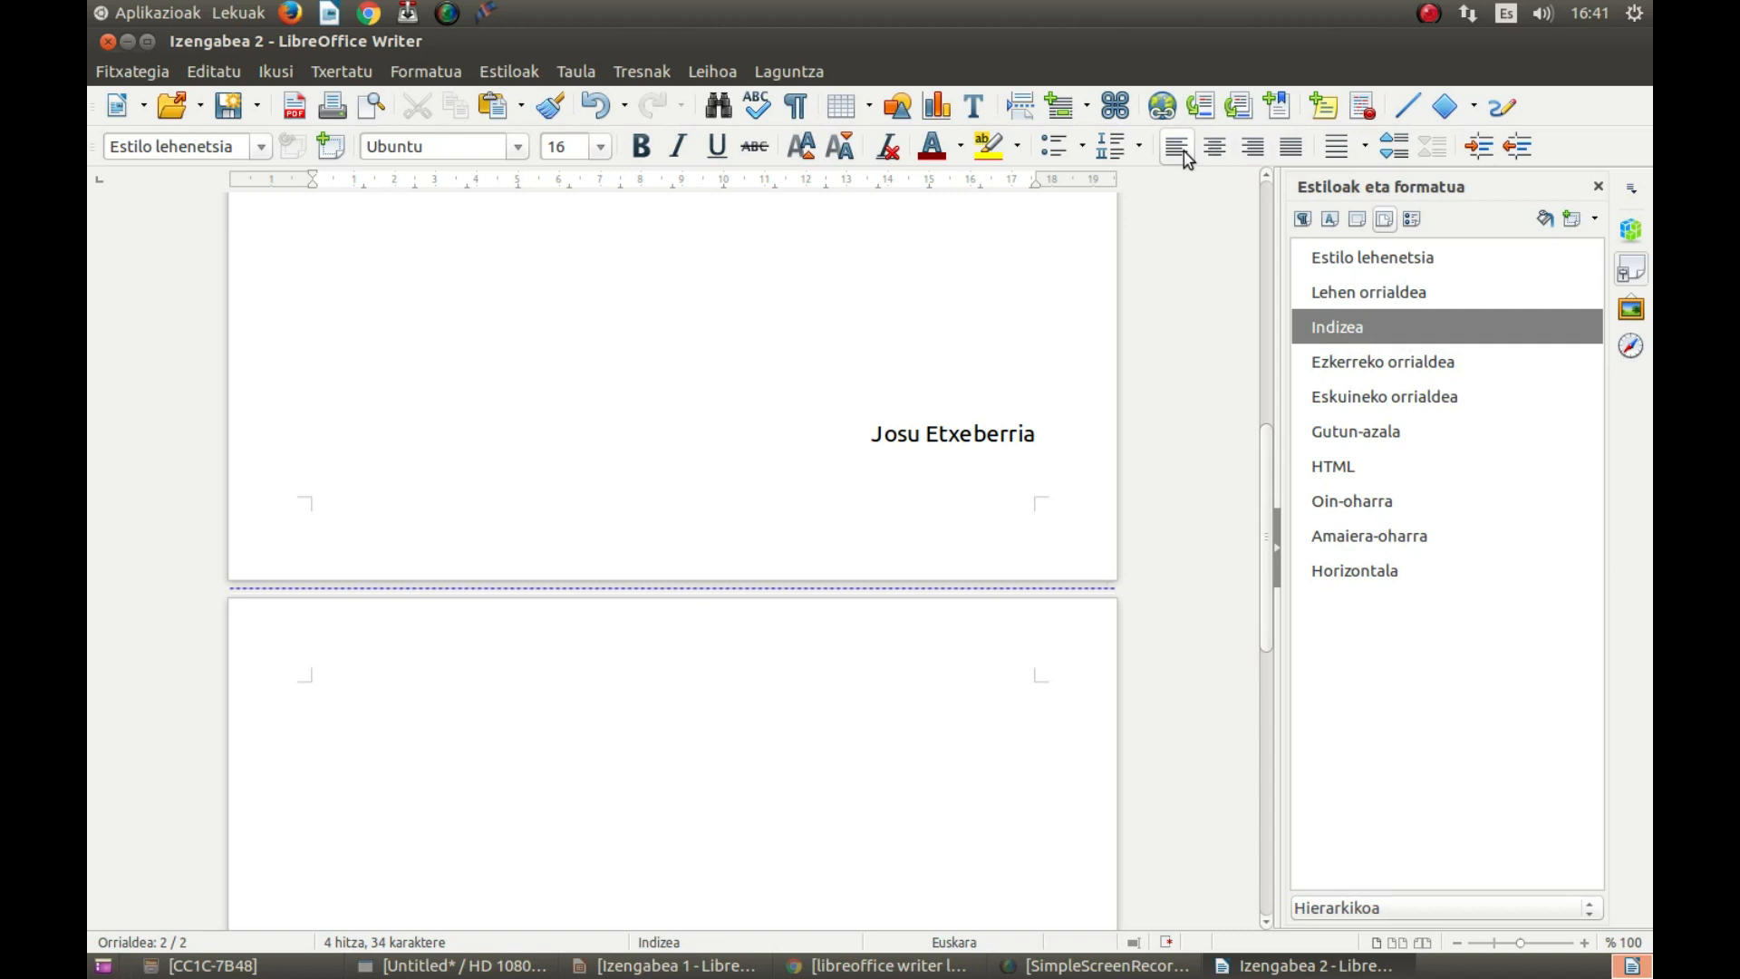
{"action": "type", "text": "Aurkibidea"}
{"action": "key", "text": "Return"}
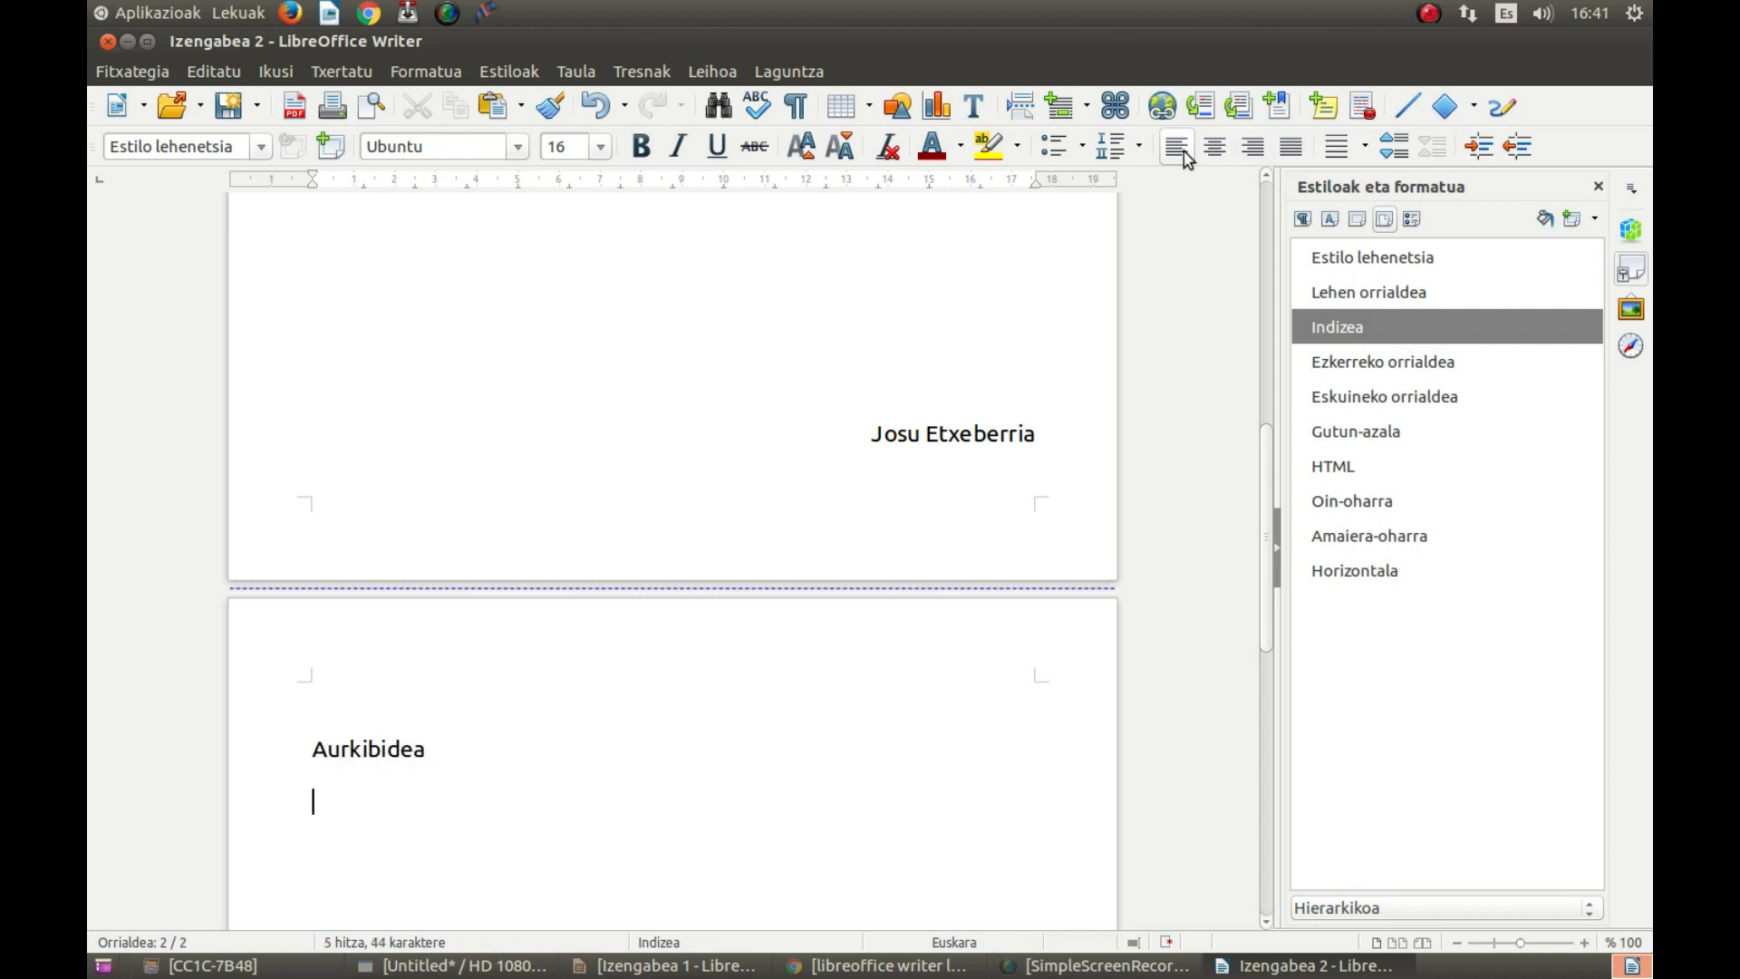
{"action": "type", "text": "Sarrera "}
{"action": "type", "text": "Instalazioa "}
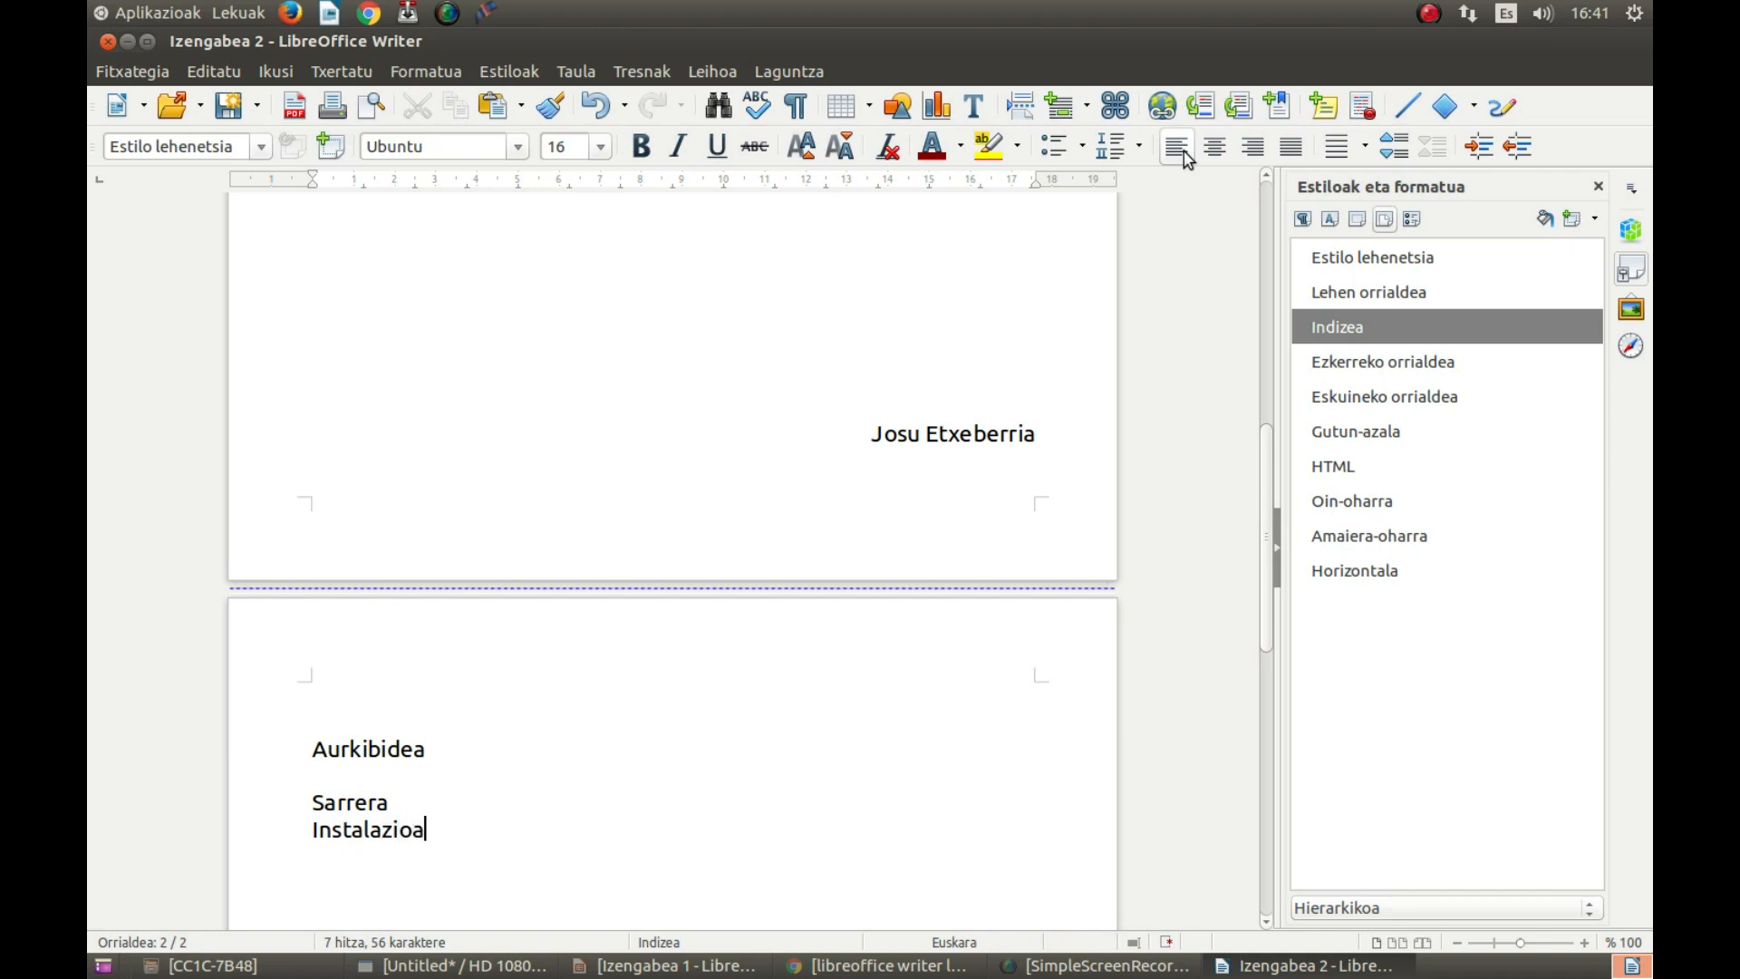
{"action": "type", "text": "Froga"}
{"action": "scroll", "coordinate": [443, 777], "scroll_direction": "down", "scroll_amount": 5}
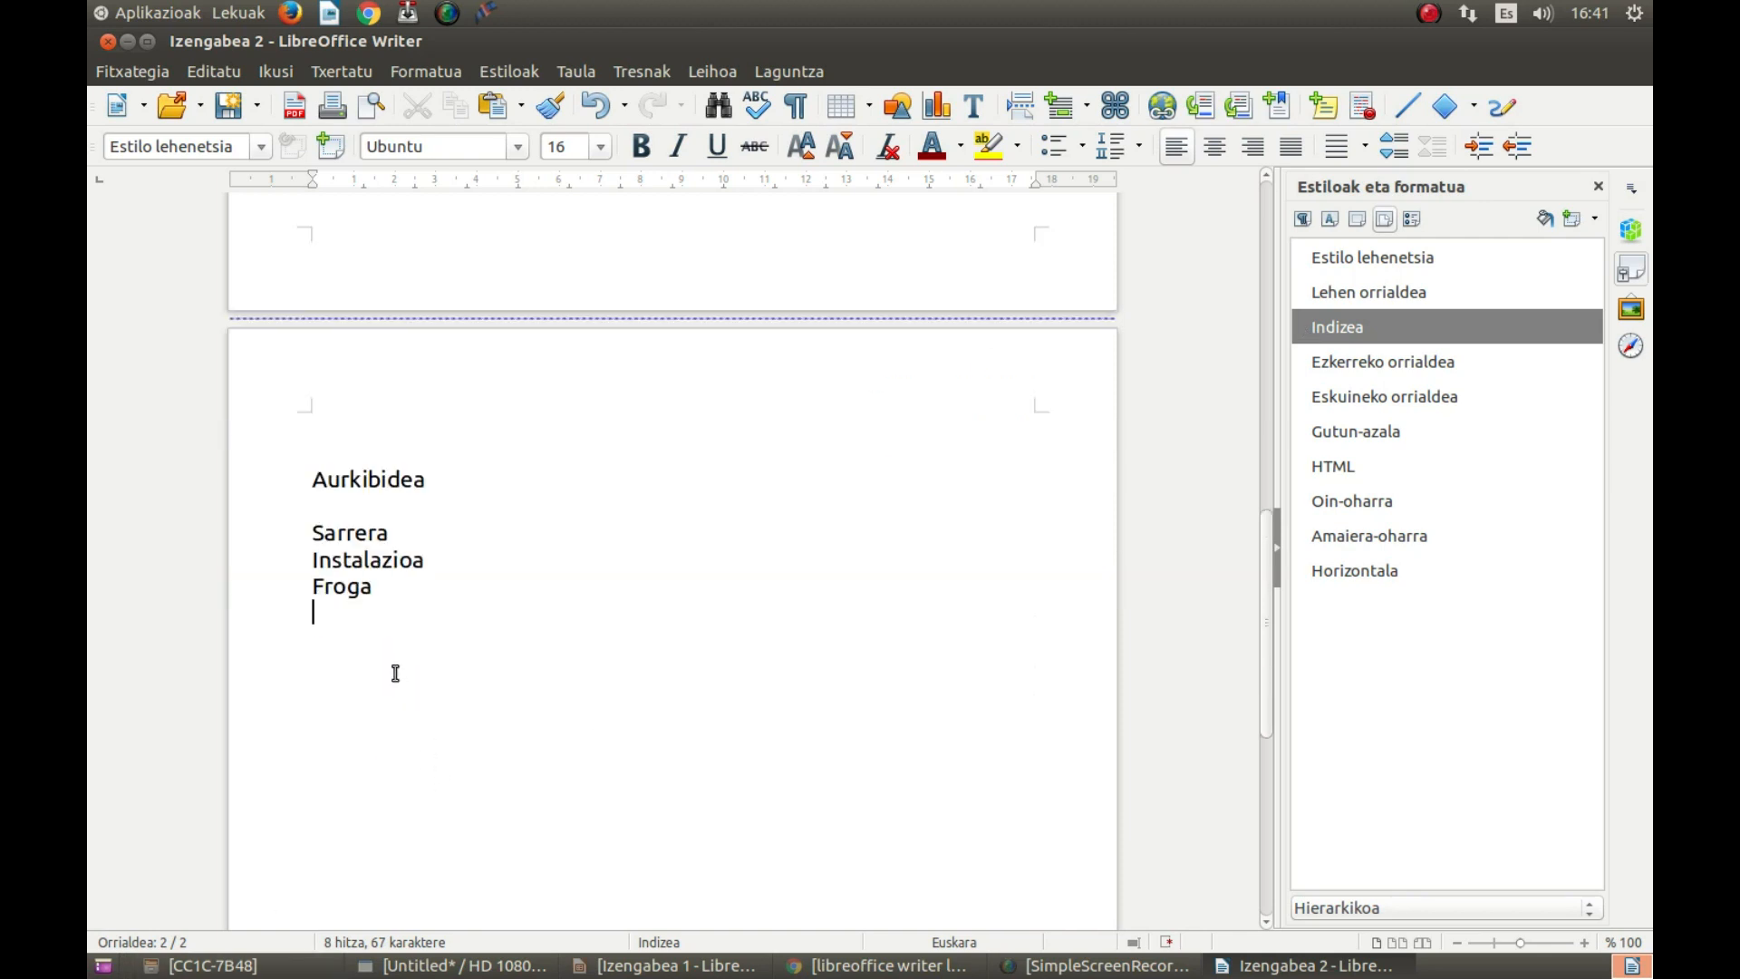
Extend the Sarrera entry of the index with an underscore leader line ending in page number 1.
{"action": "left_click_drag", "start_coordinate": [375, 589], "coordinate": [312, 526]}
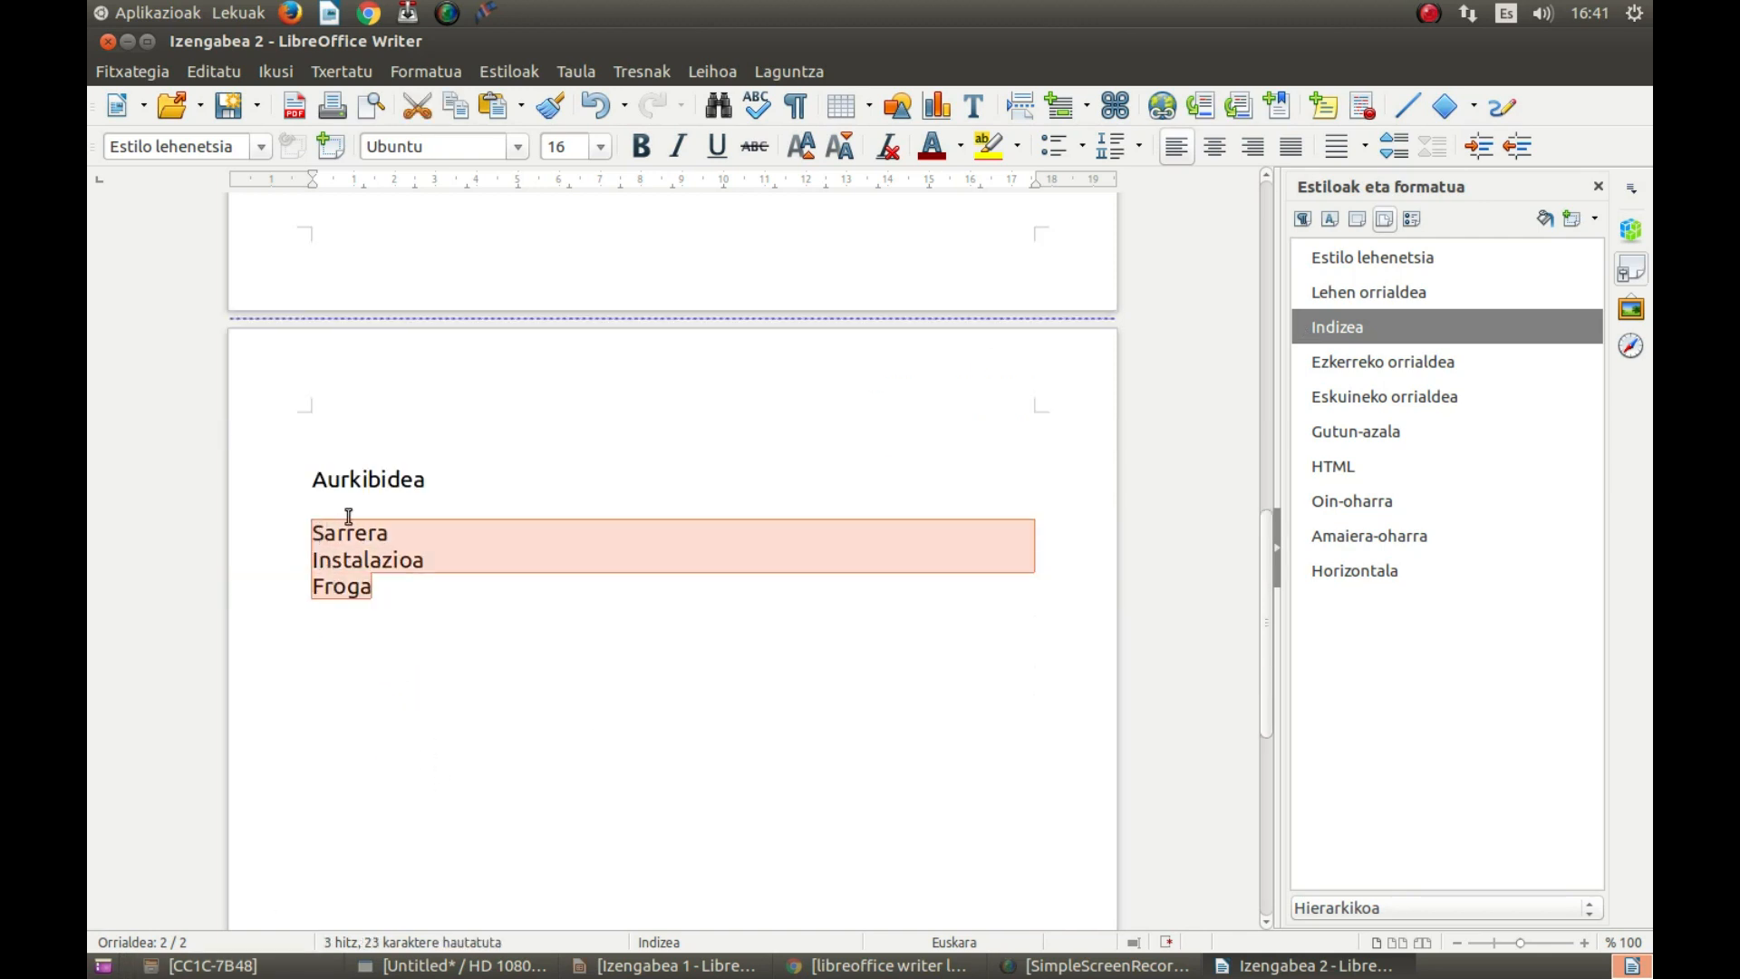
{"action": "left_click", "coordinate": [625, 525]}
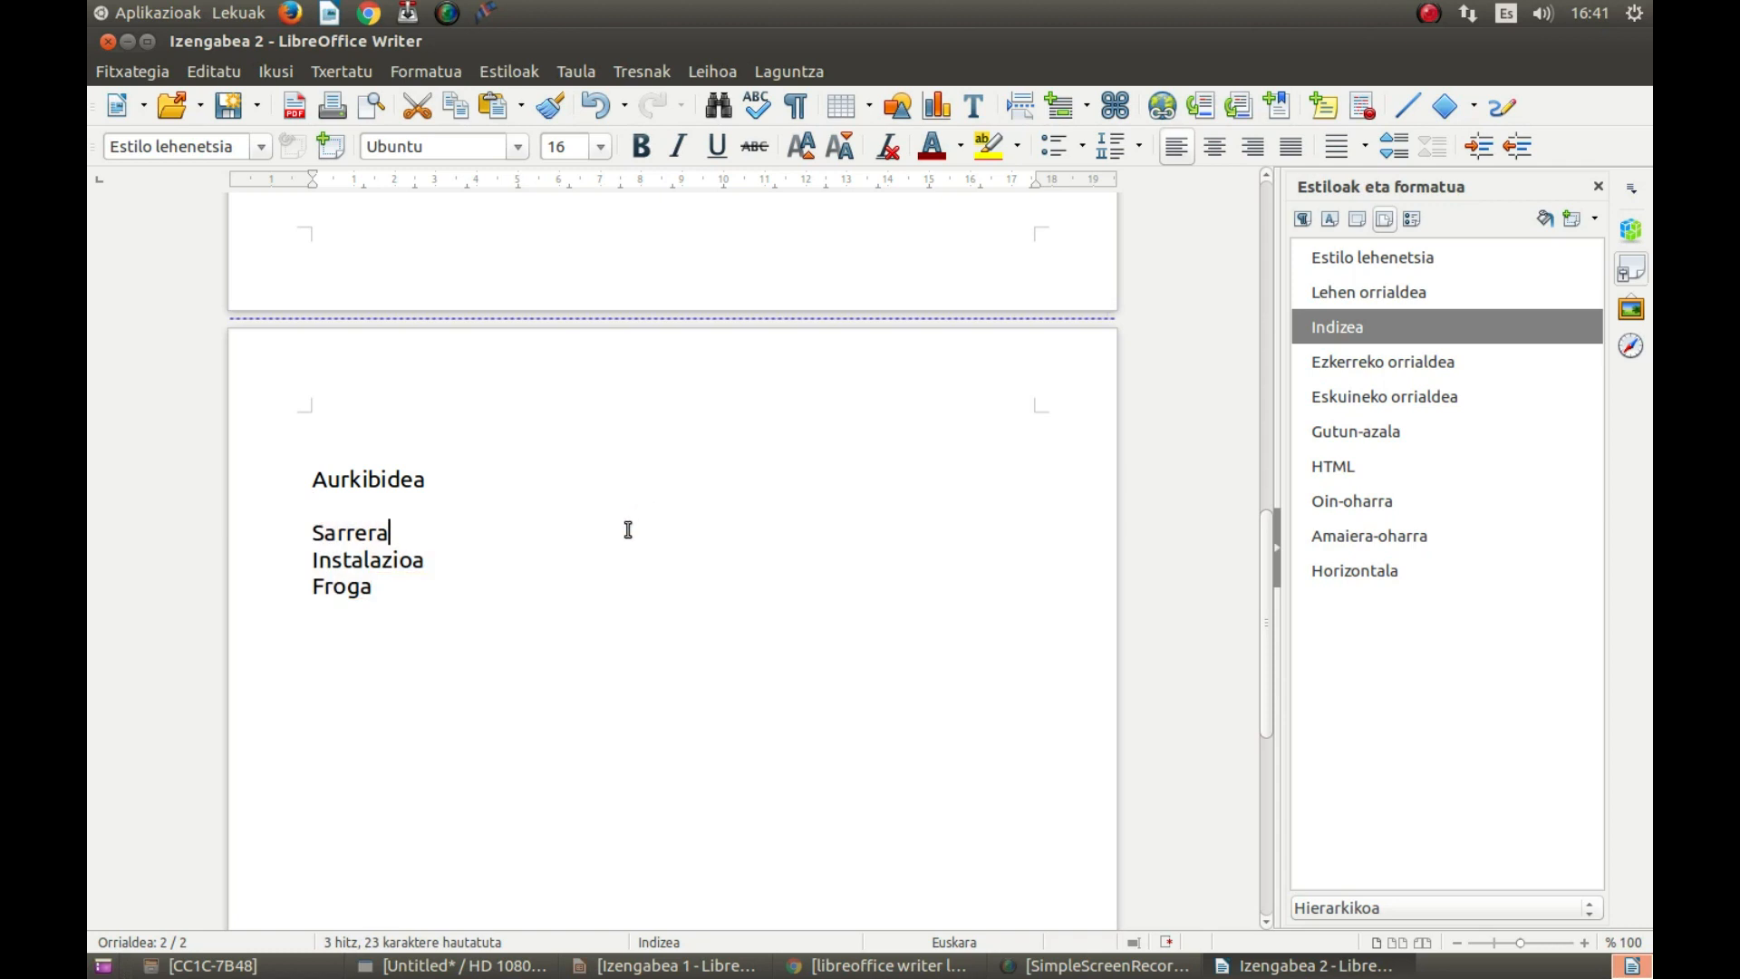
{"action": "type", "text": "_______________________"}
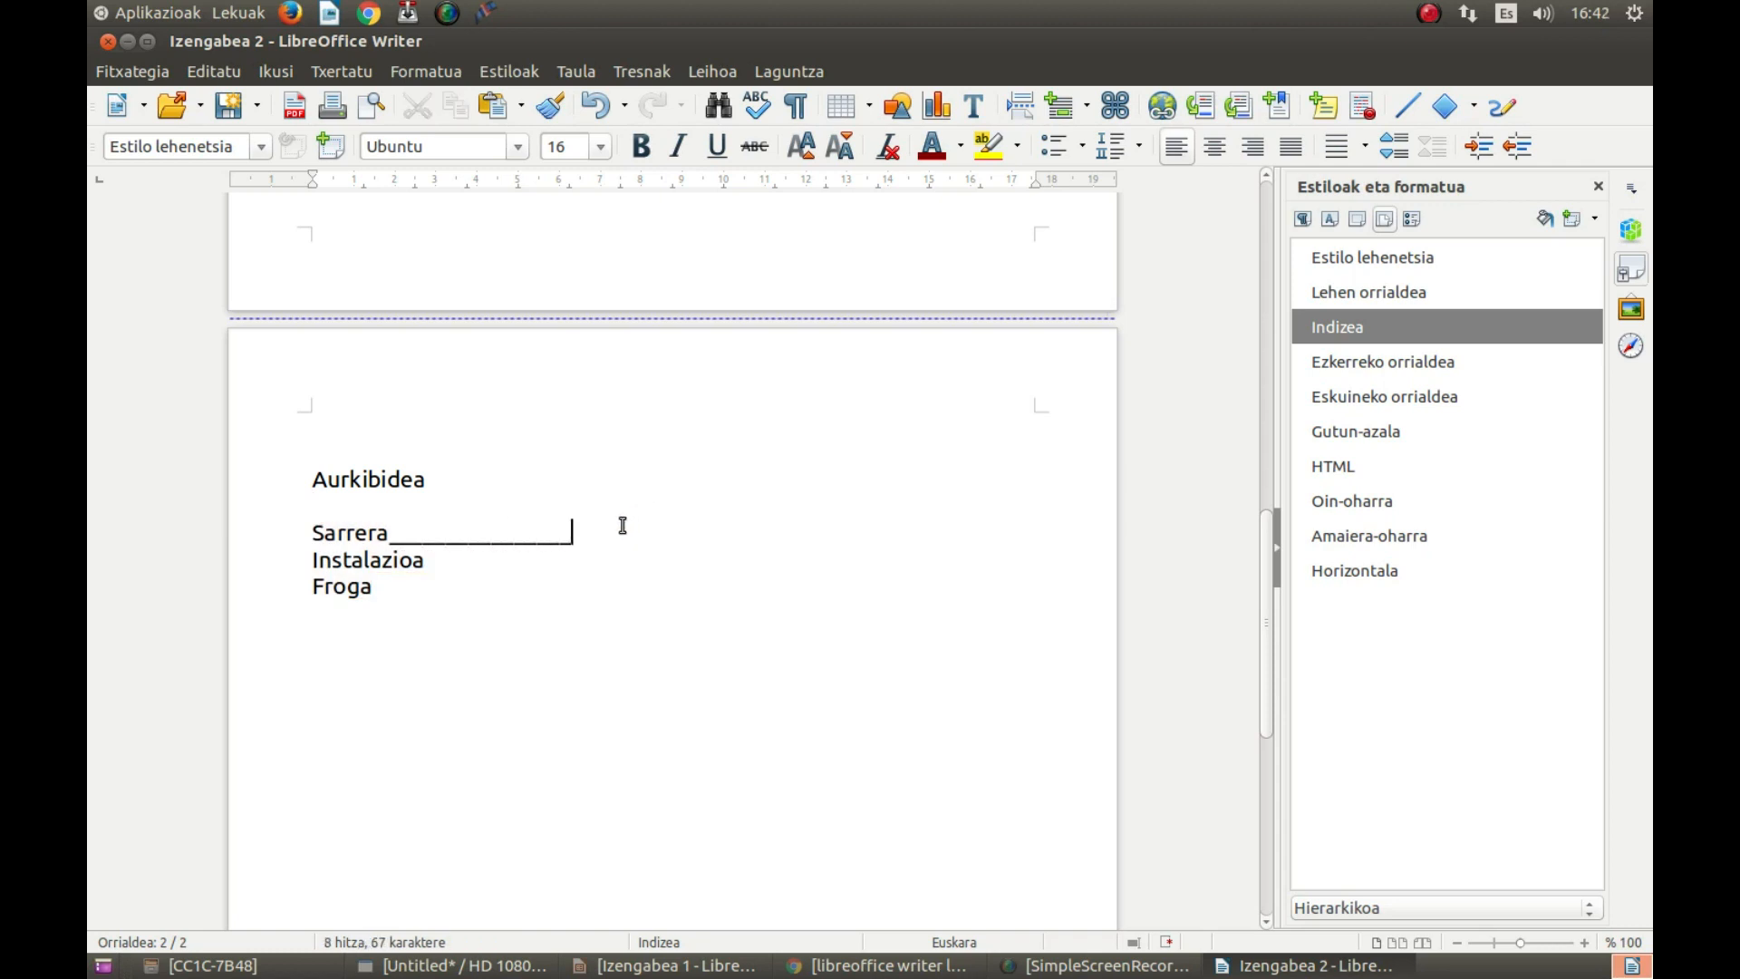
{"action": "type", "text": "___________________________________"}
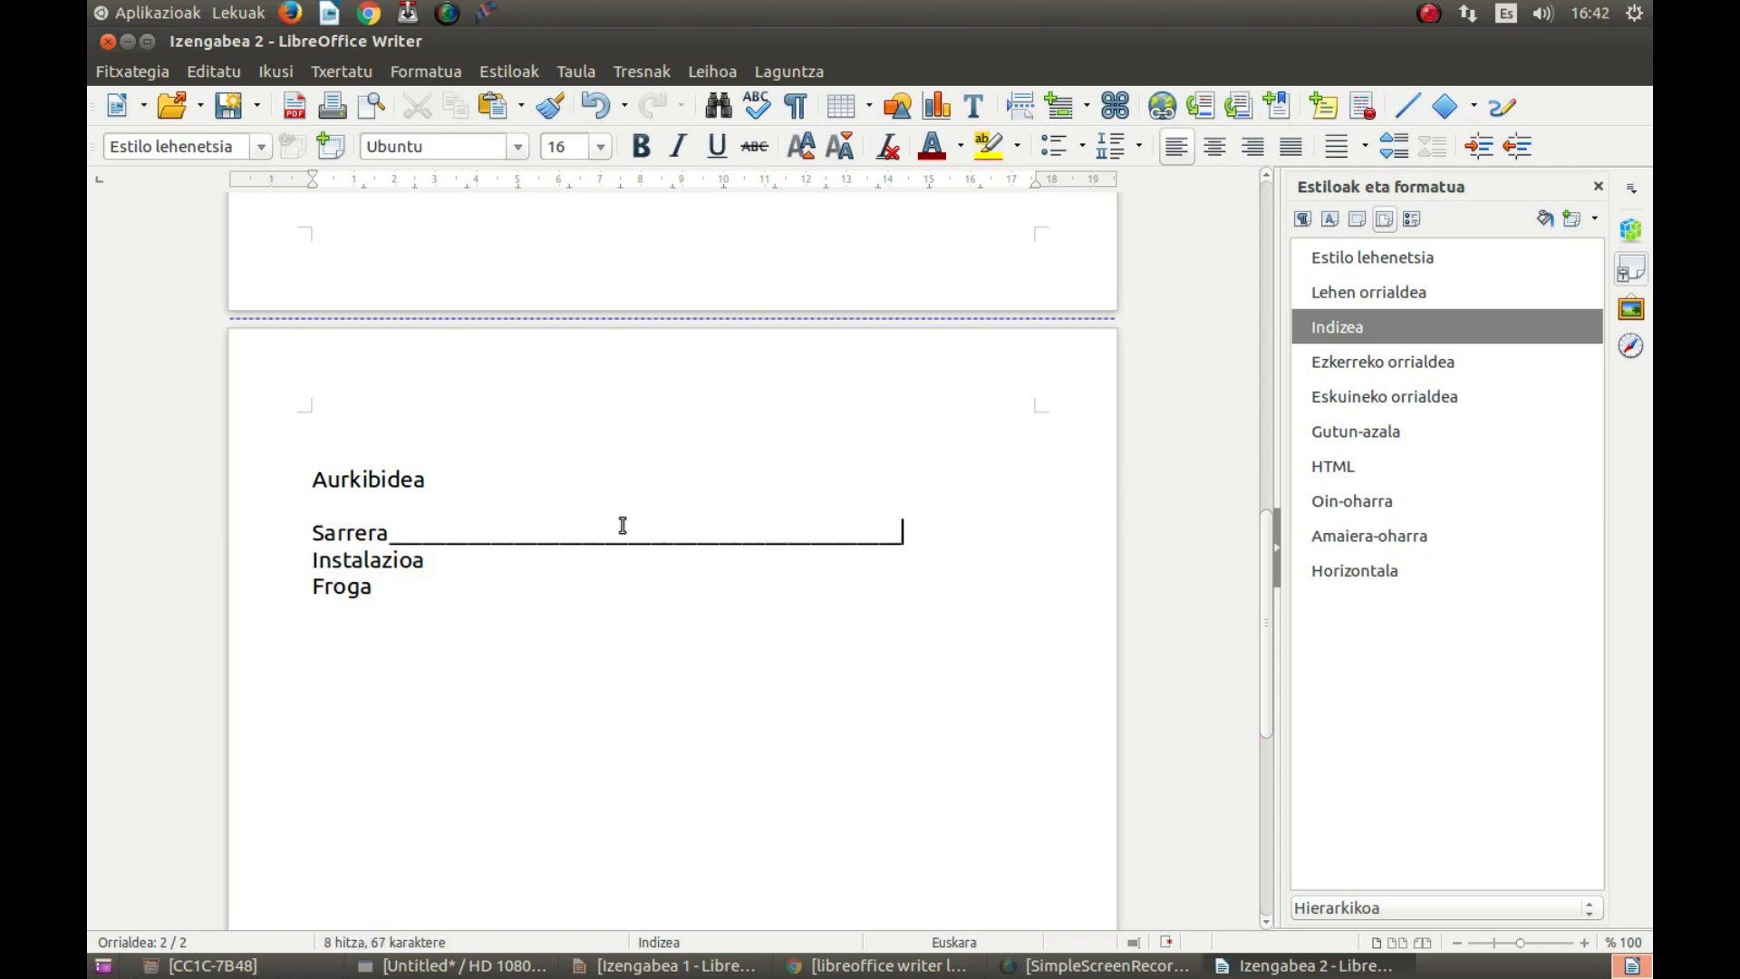
{"action": "type", "text": "_1"}
Add underscore leader lines to the Instalazioa and Froga entries, ending in page numbers 2 and 3.
{"action": "left_click", "coordinate": [450, 554]}
{"action": "type", "text": "_______________________________________________________2"}
{"action": "key", "text": "Return"}
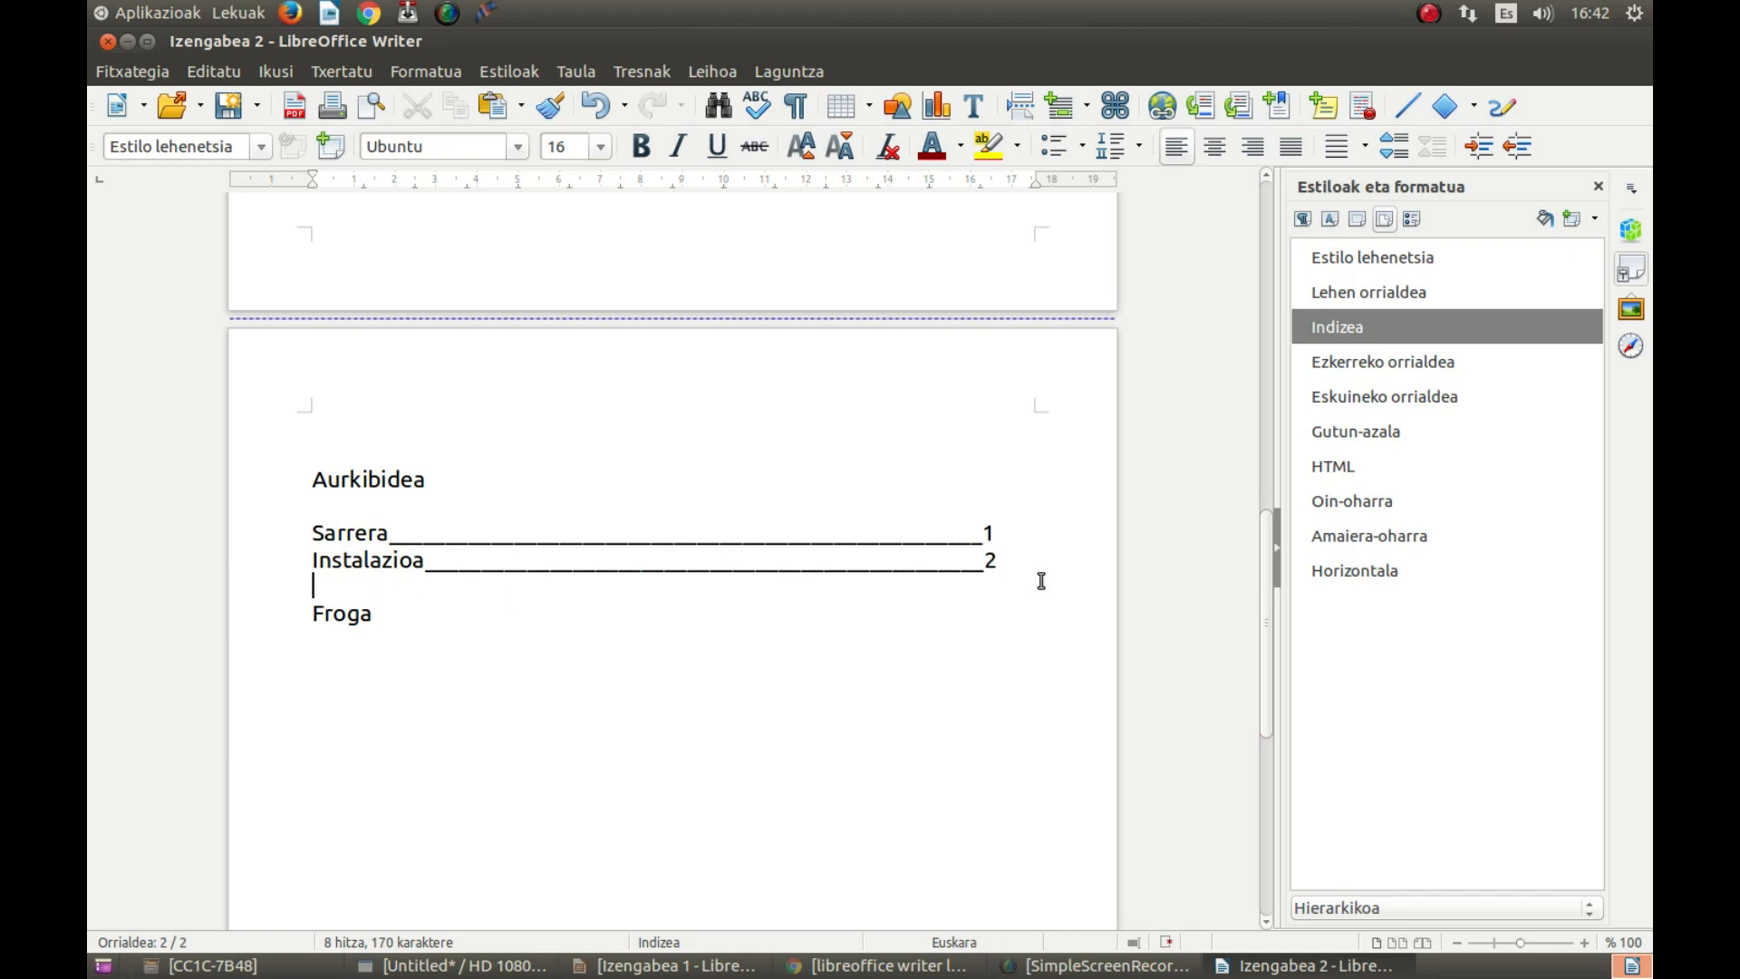
{"action": "key", "text": "BackSpace"}
{"action": "left_click", "coordinate": [656, 615]}
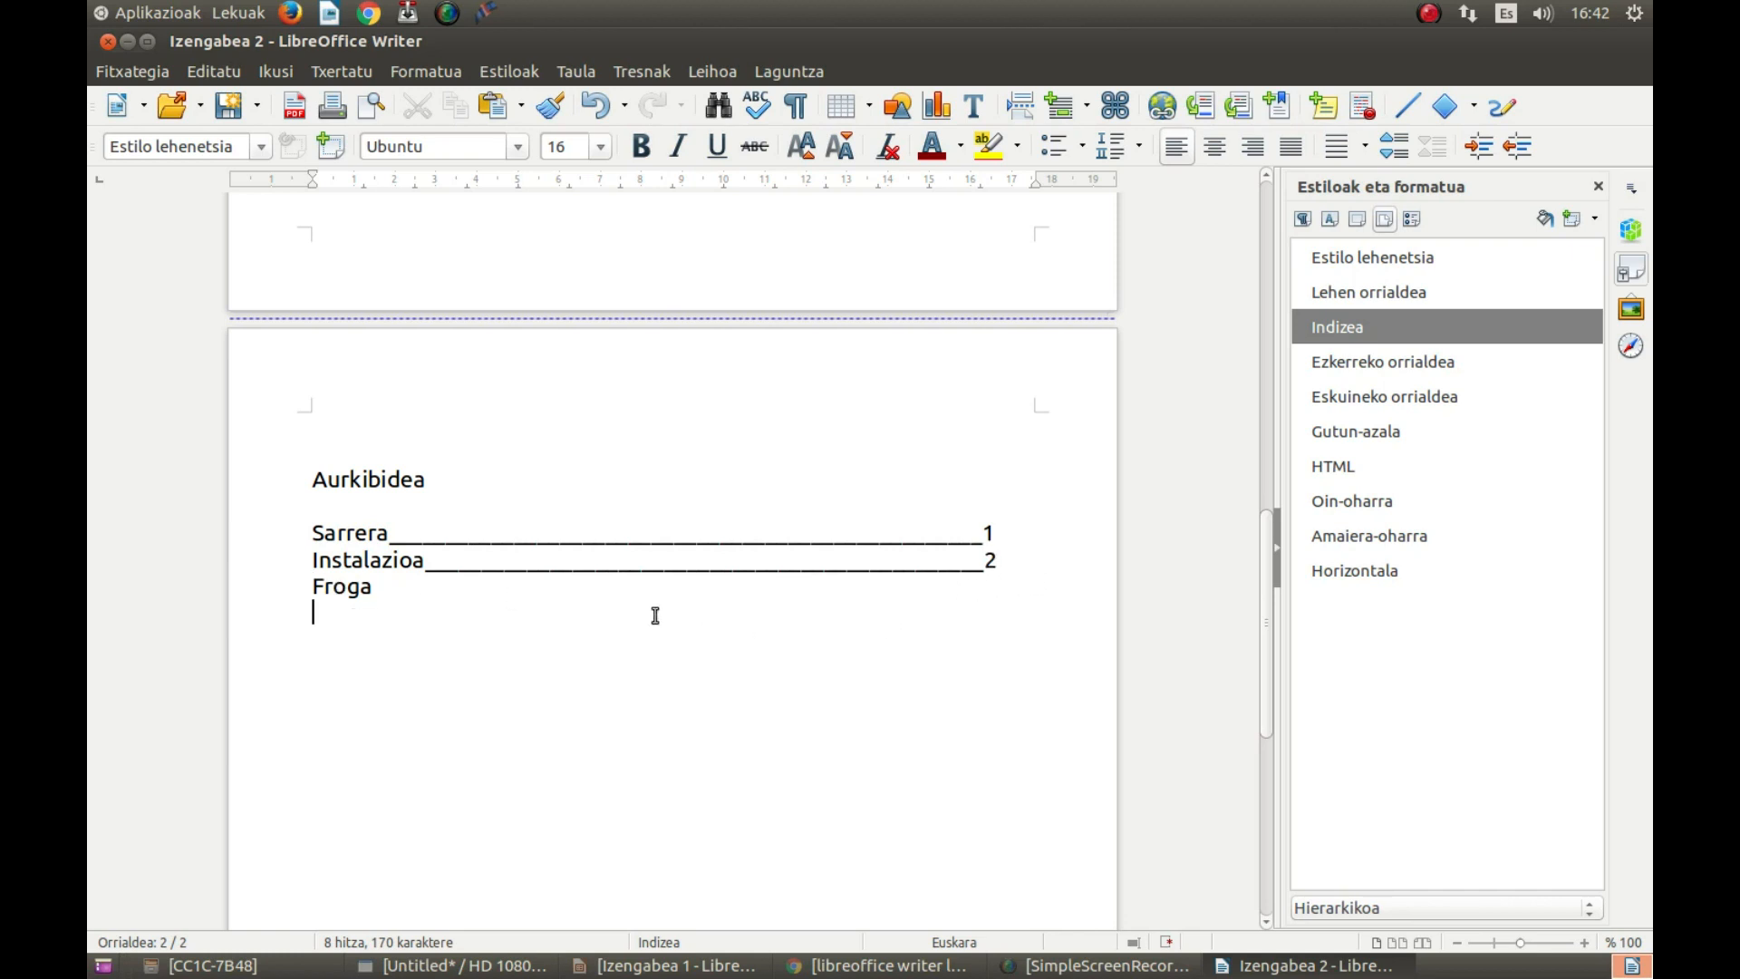
{"action": "left_click", "coordinate": [548, 587]}
{"action": "type", "text": "____________________________________________________________3"}
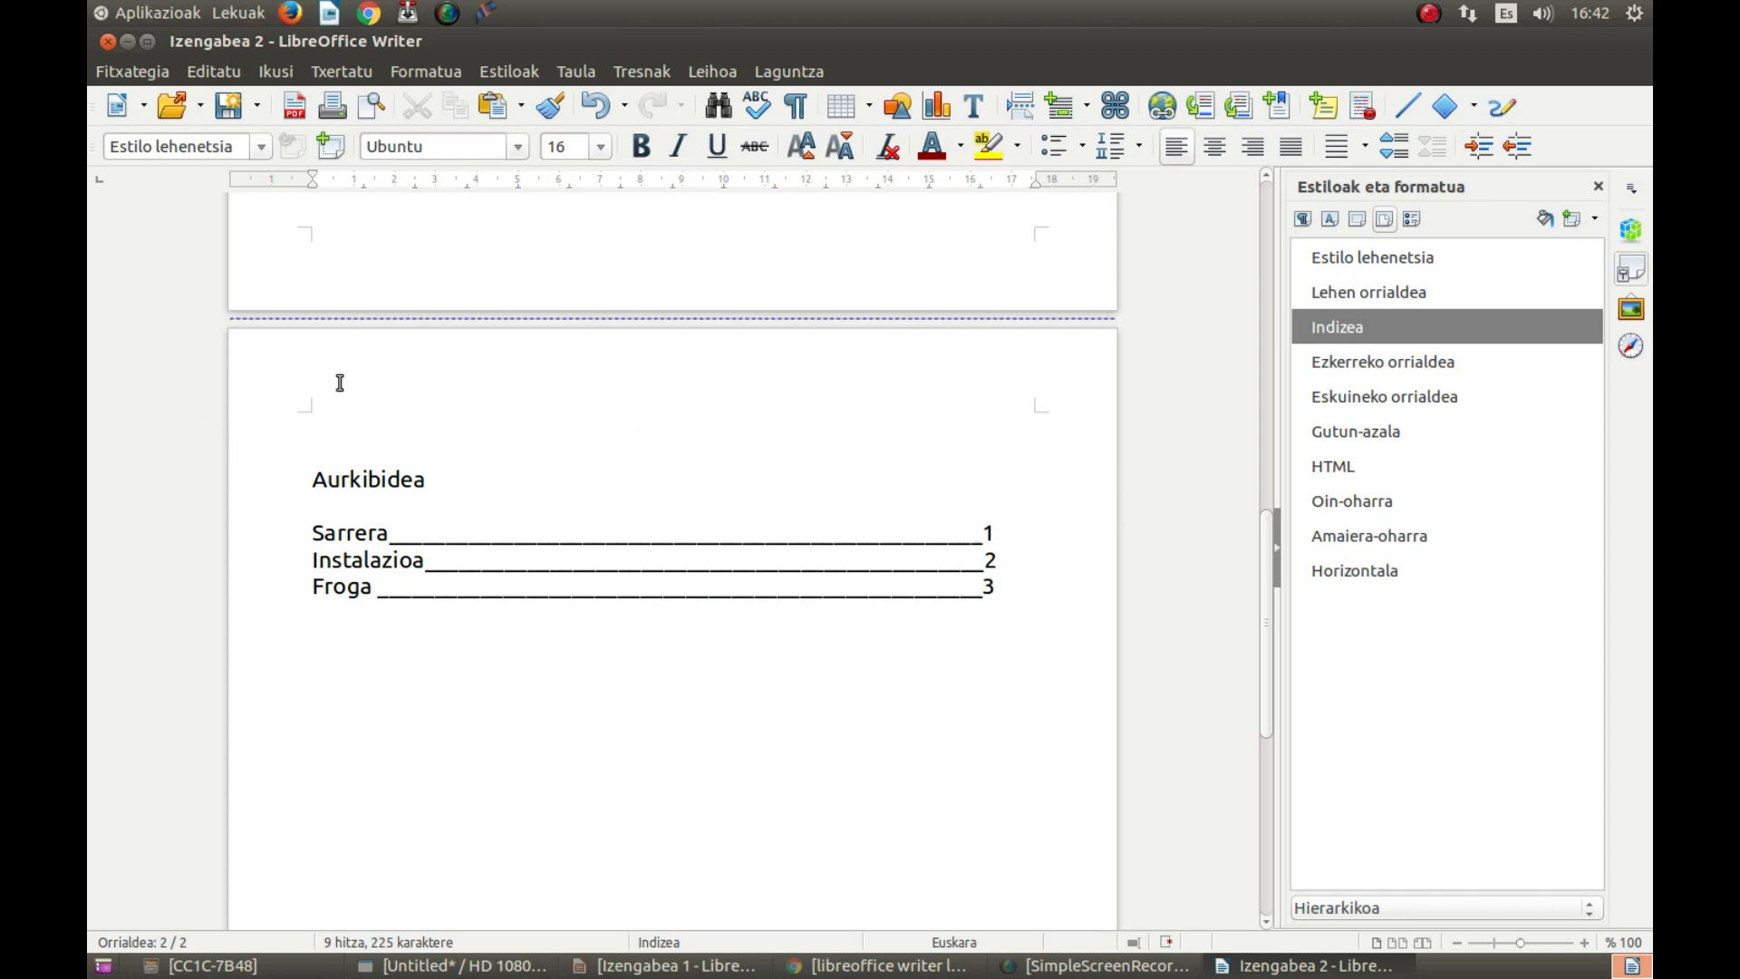
Add a header to the Indizea page style and write "Indizea" in it.
{"action": "left_click", "coordinate": [709, 392]}
{"action": "left_click", "coordinate": [1013, 426]}
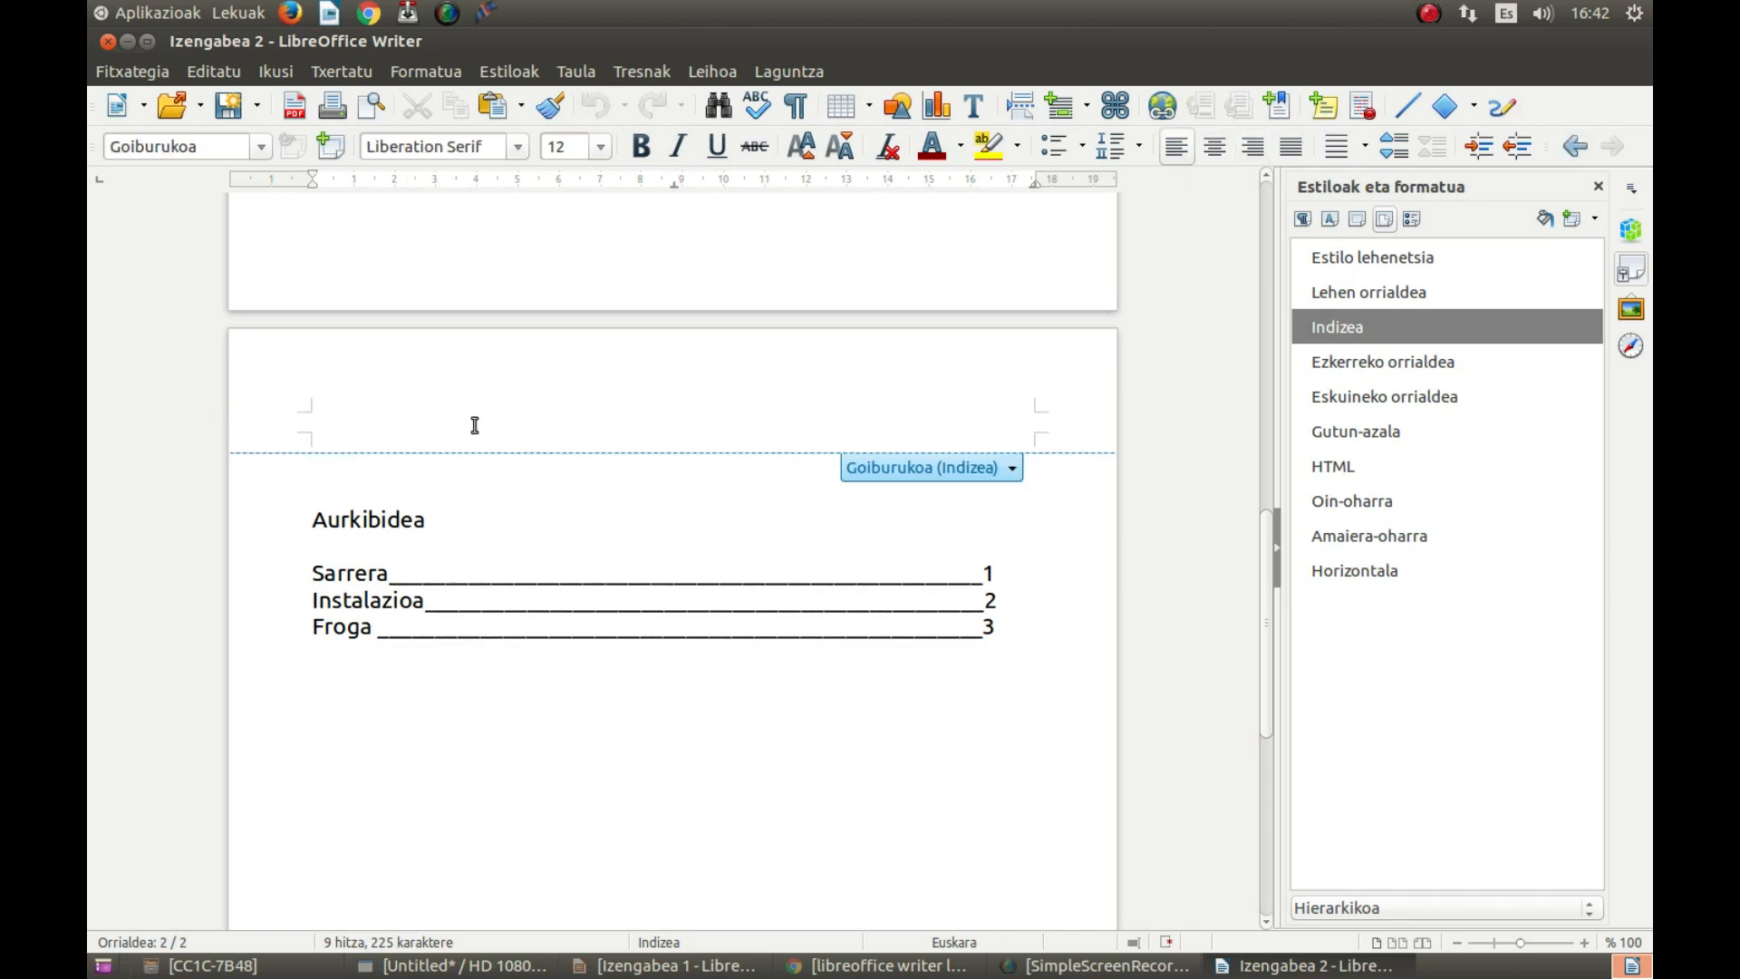
{"action": "type", "text": "Indizea"}
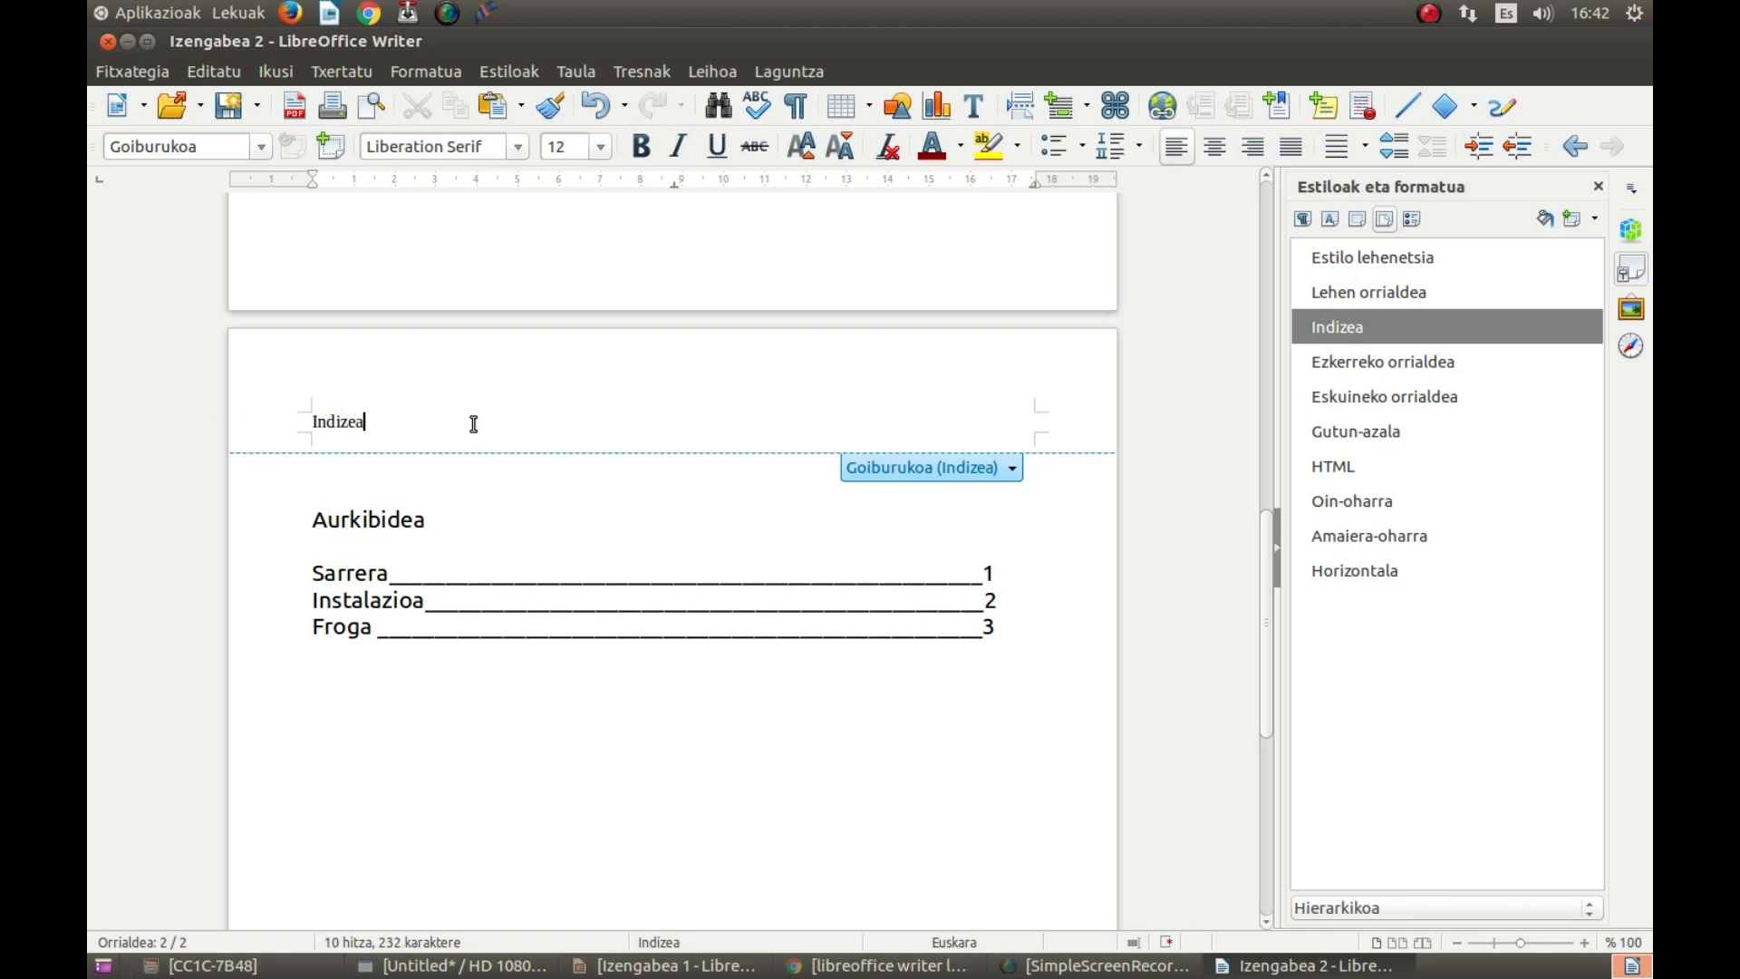
Format the header text "Indizea" in the Ubuntu font with italics.
{"action": "left_click_drag", "start_coordinate": [356, 421], "coordinate": [295, 418]}
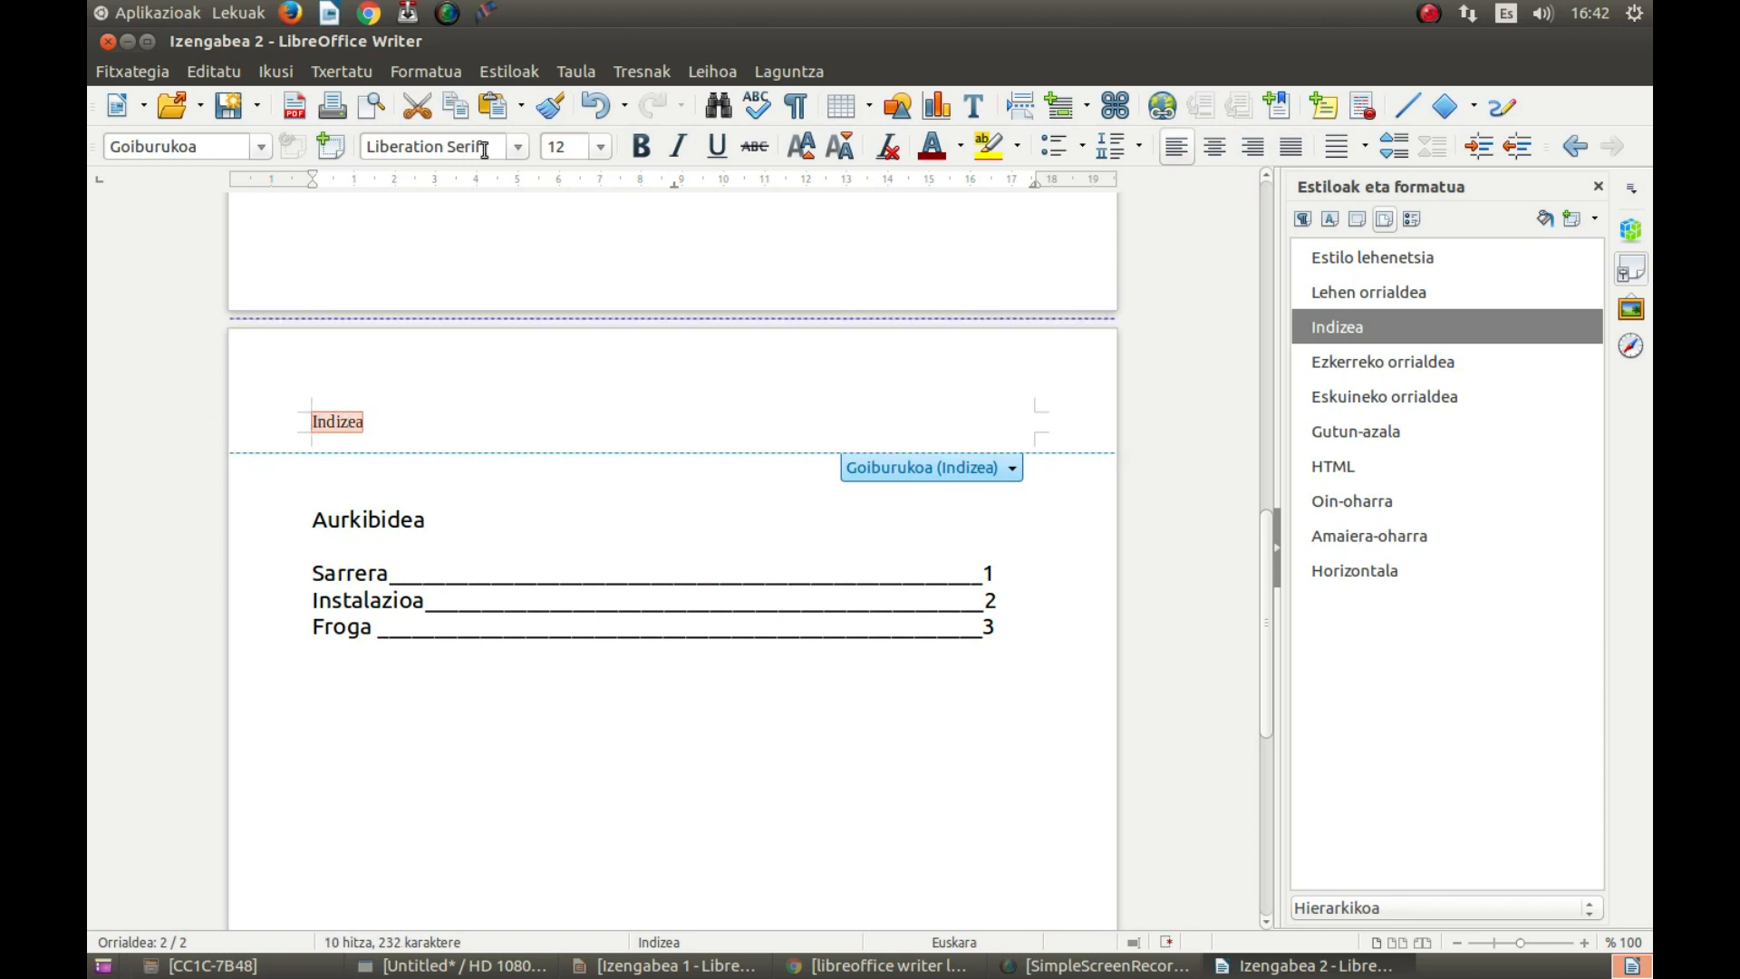
{"action": "left_click", "coordinate": [518, 147]}
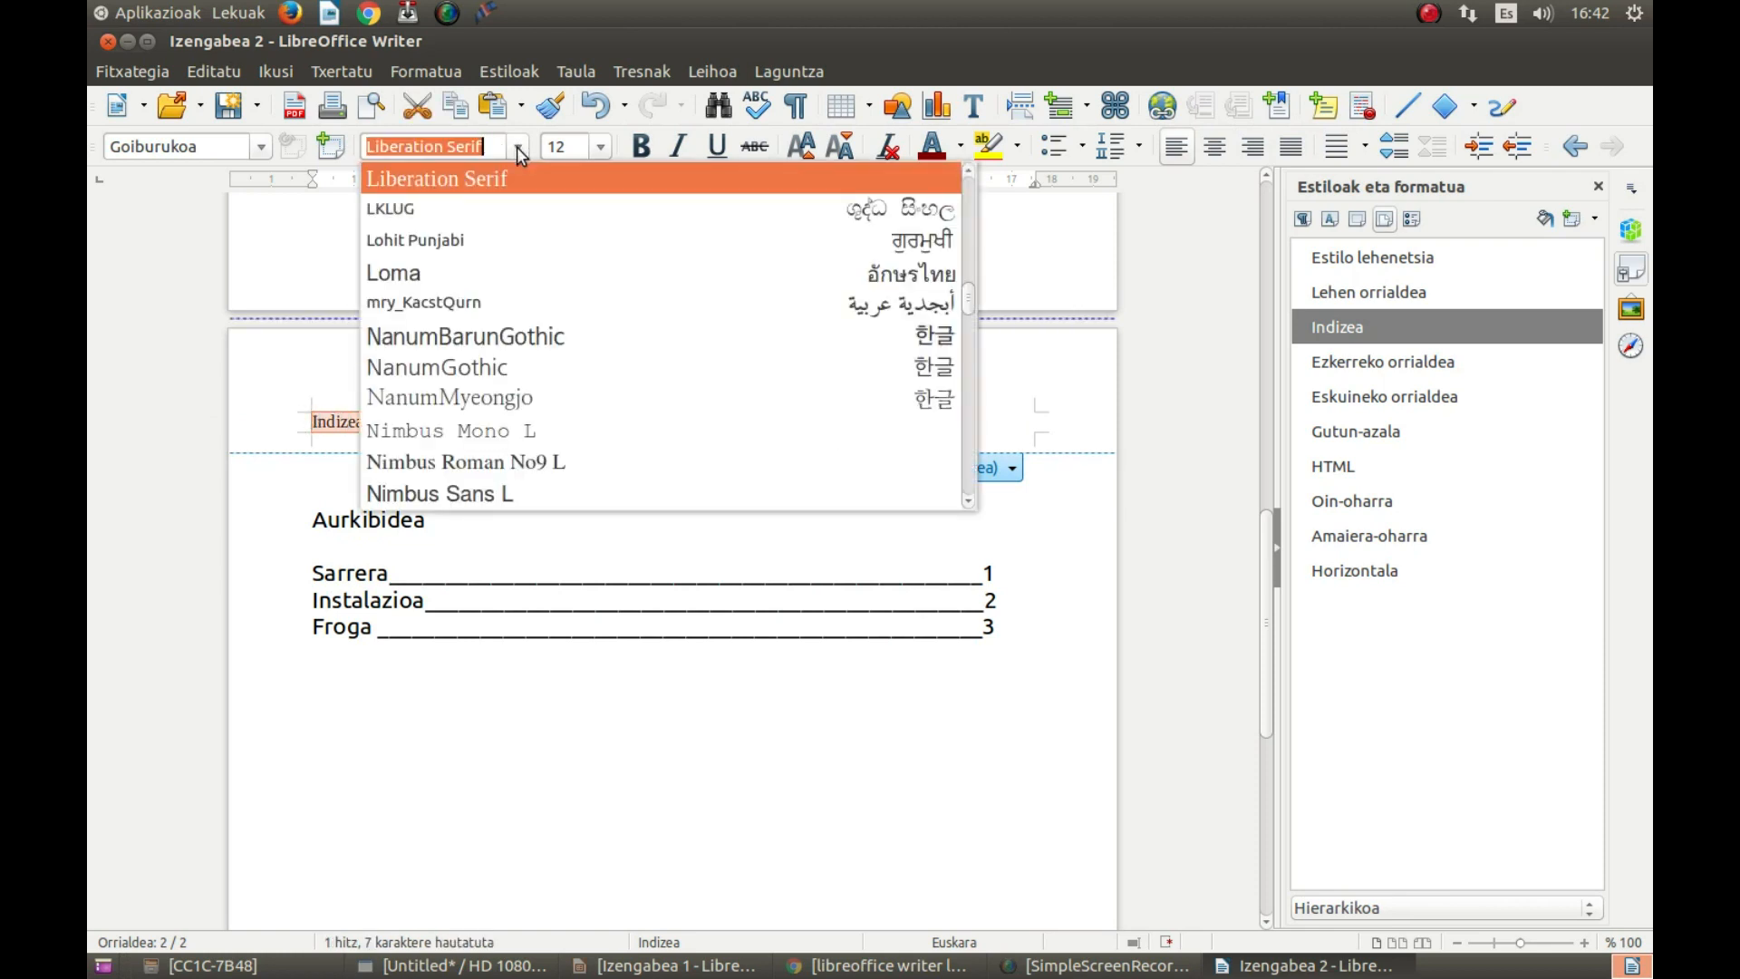
{"action": "type", "text": "Ubuntu"}
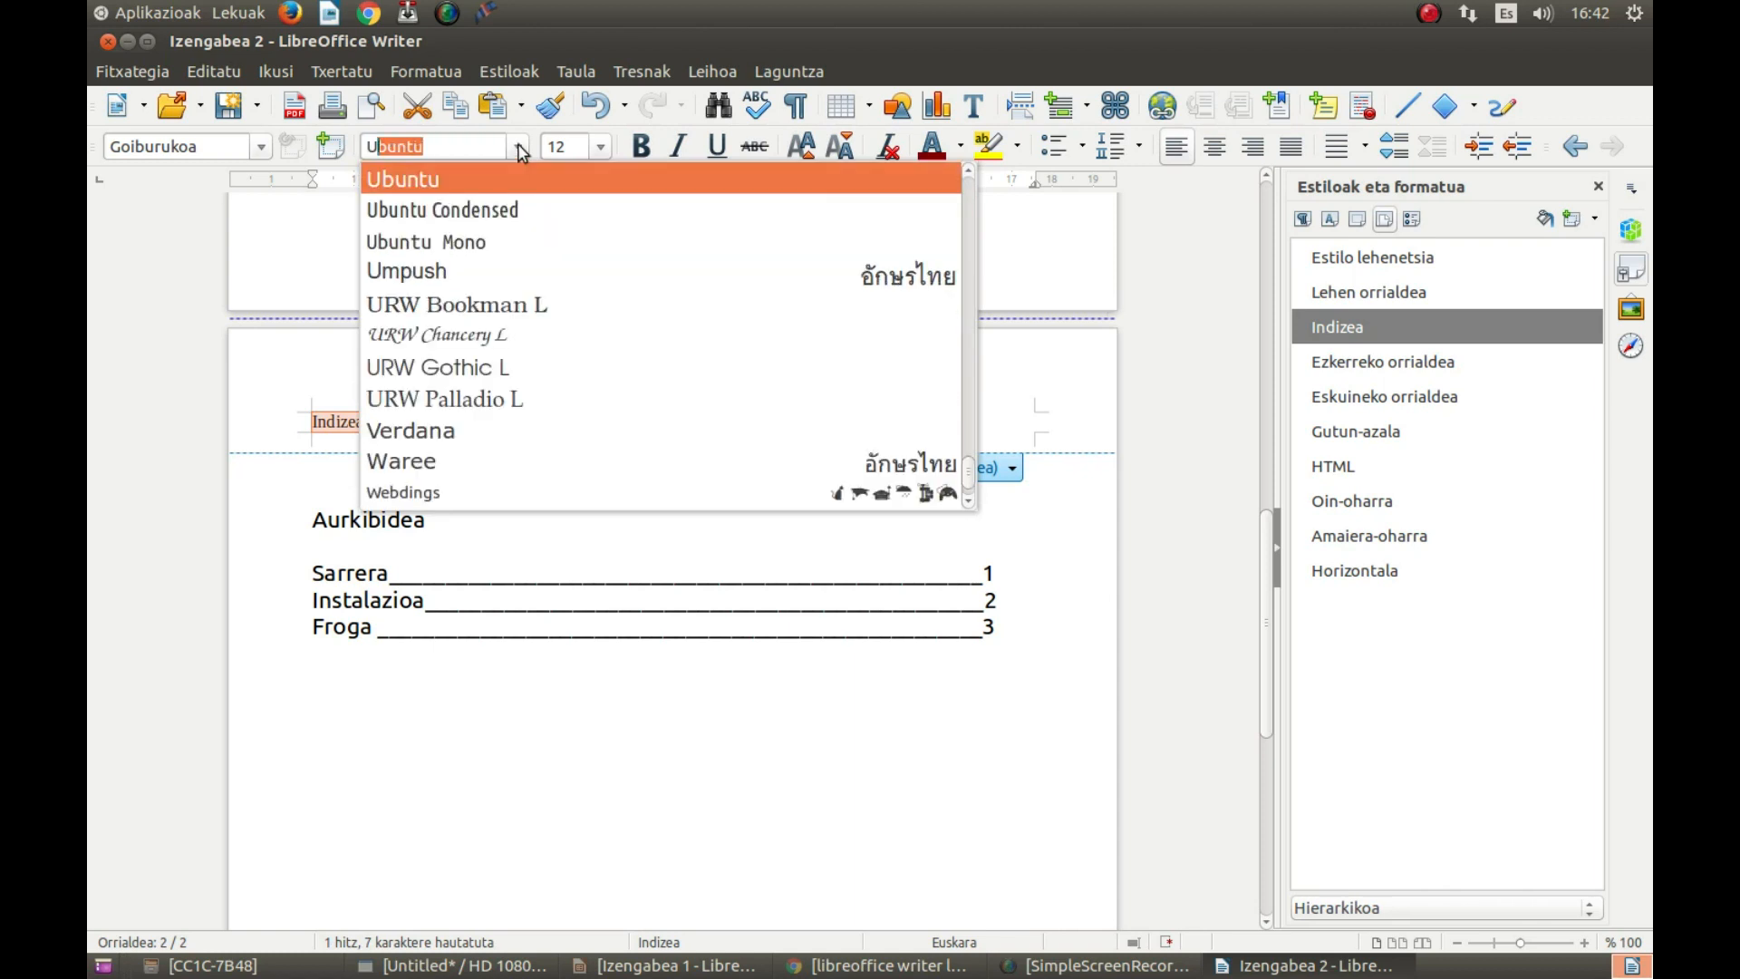
{"action": "key", "text": "Return"}
{"action": "left_click", "coordinate": [679, 148]}
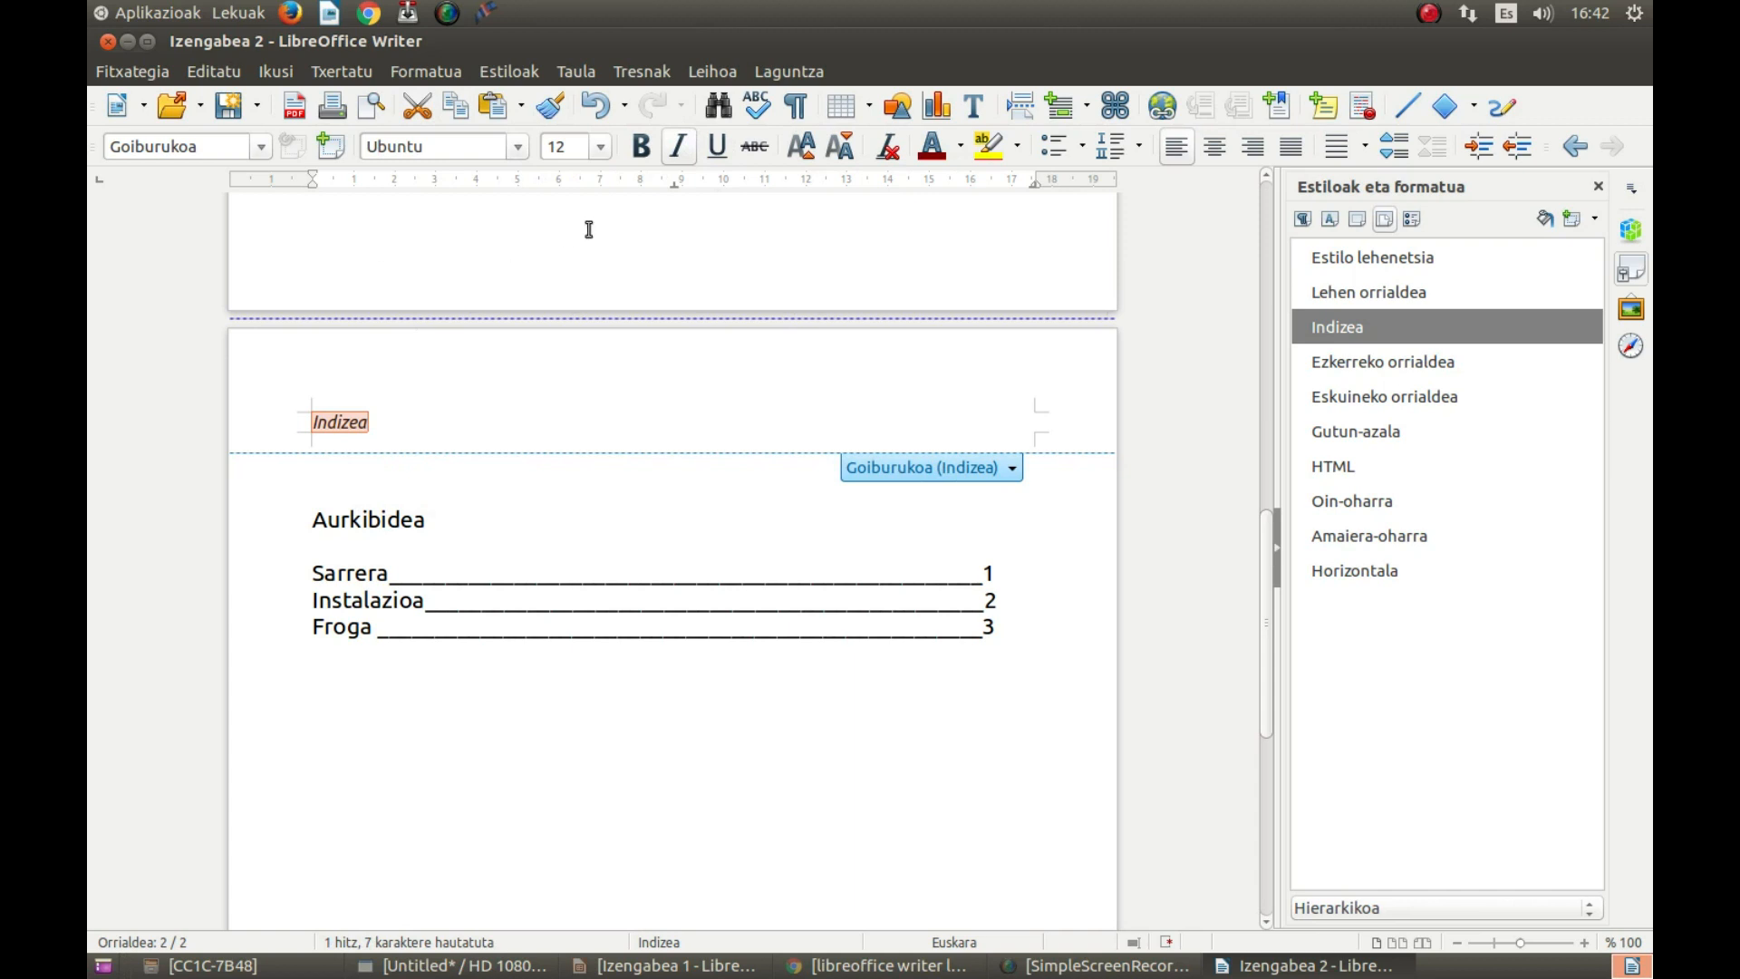
Set the font colour of the header text "Indizea" to light grey.
{"action": "left_click", "coordinate": [961, 148]}
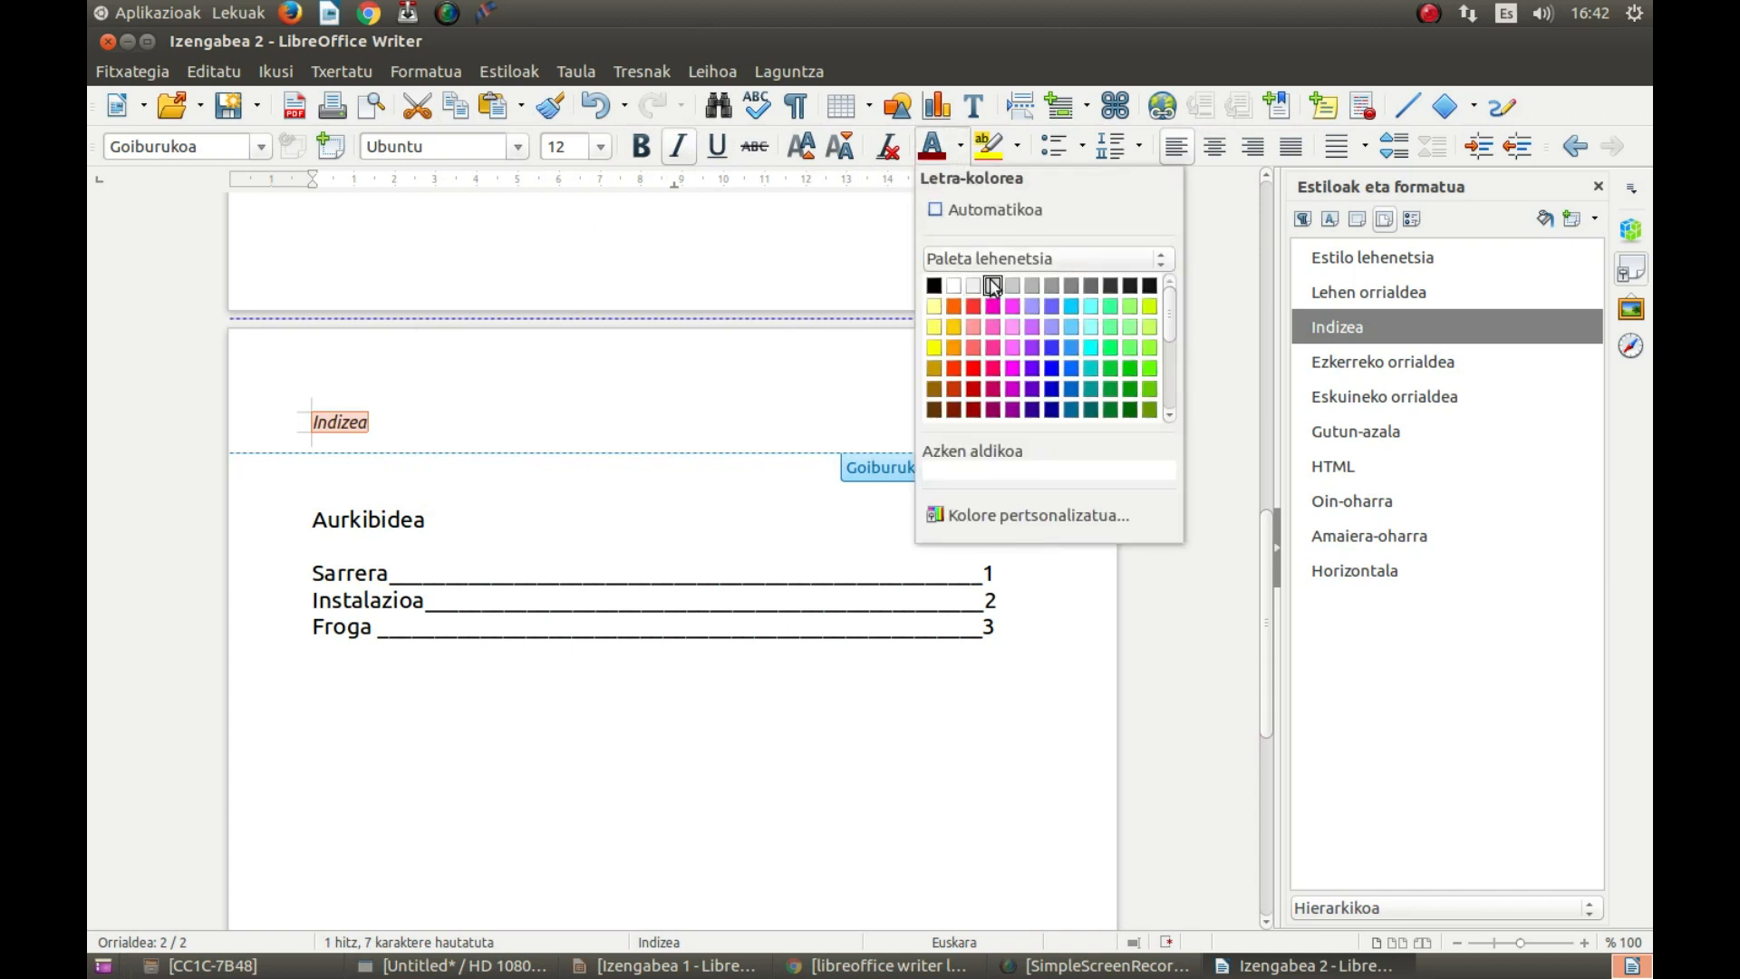
{"action": "left_click", "coordinate": [997, 284]}
{"action": "left_click", "coordinate": [684, 469]}
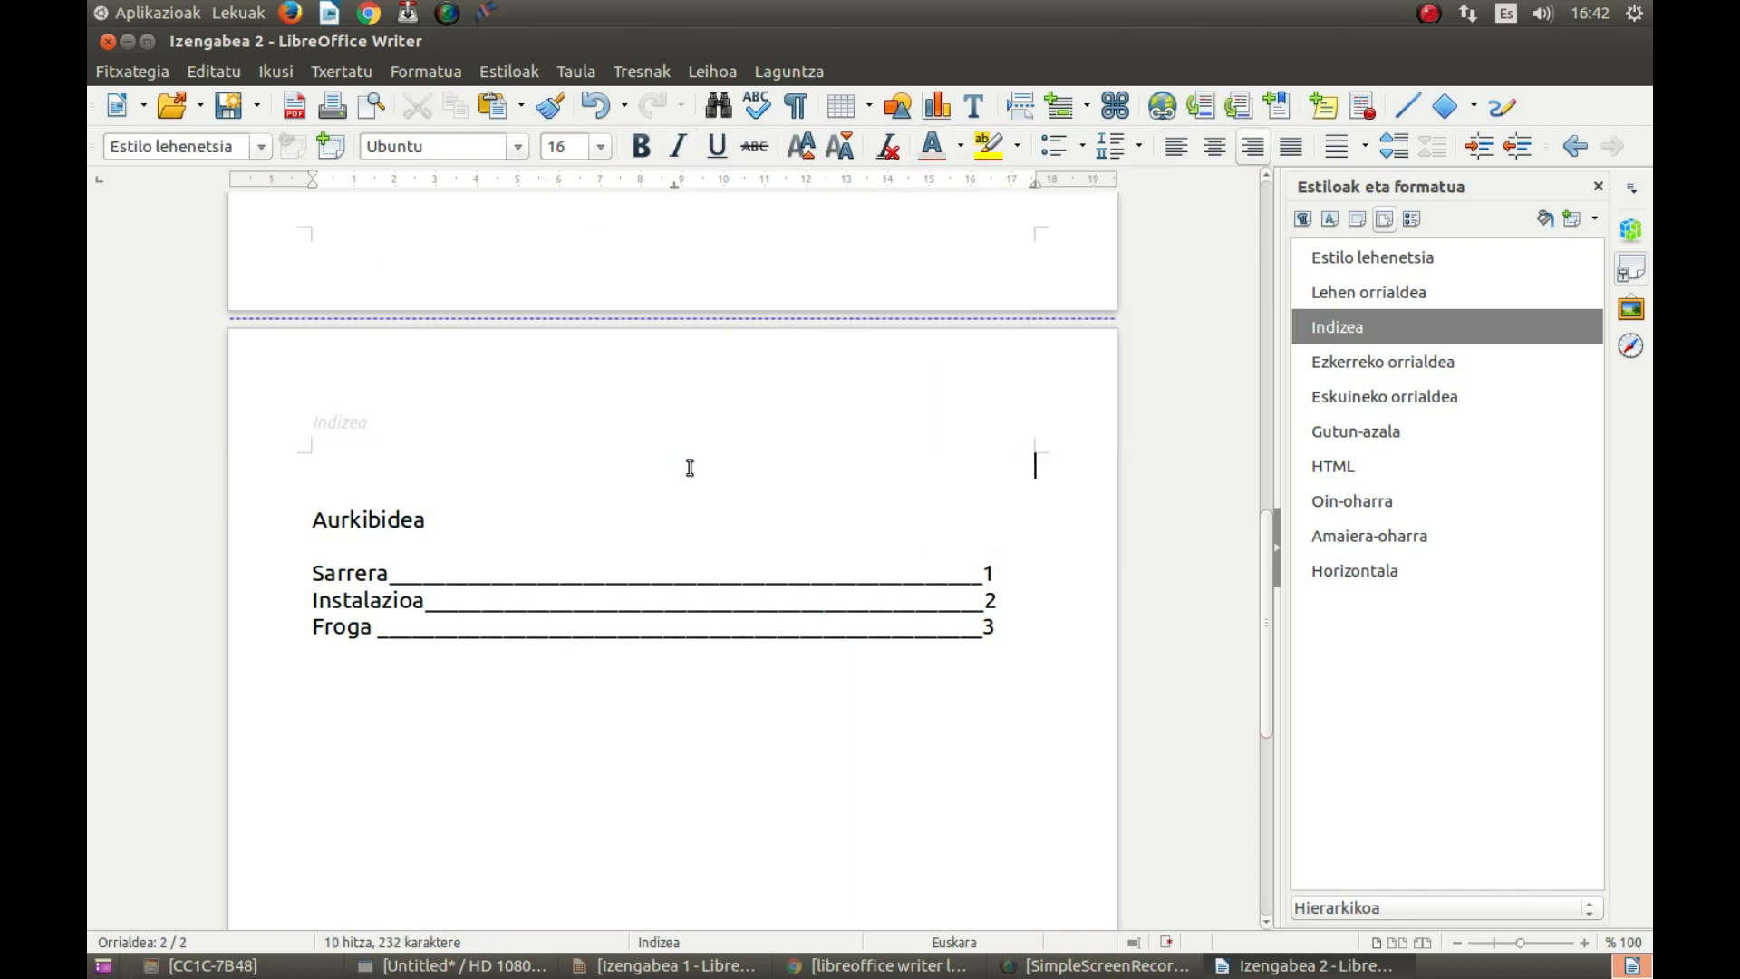
Recolour the header text "Indizea" in a darker grey and return to the page body.
{"action": "left_click", "coordinate": [433, 432]}
{"action": "left_click_drag", "start_coordinate": [404, 432], "coordinate": [316, 423]}
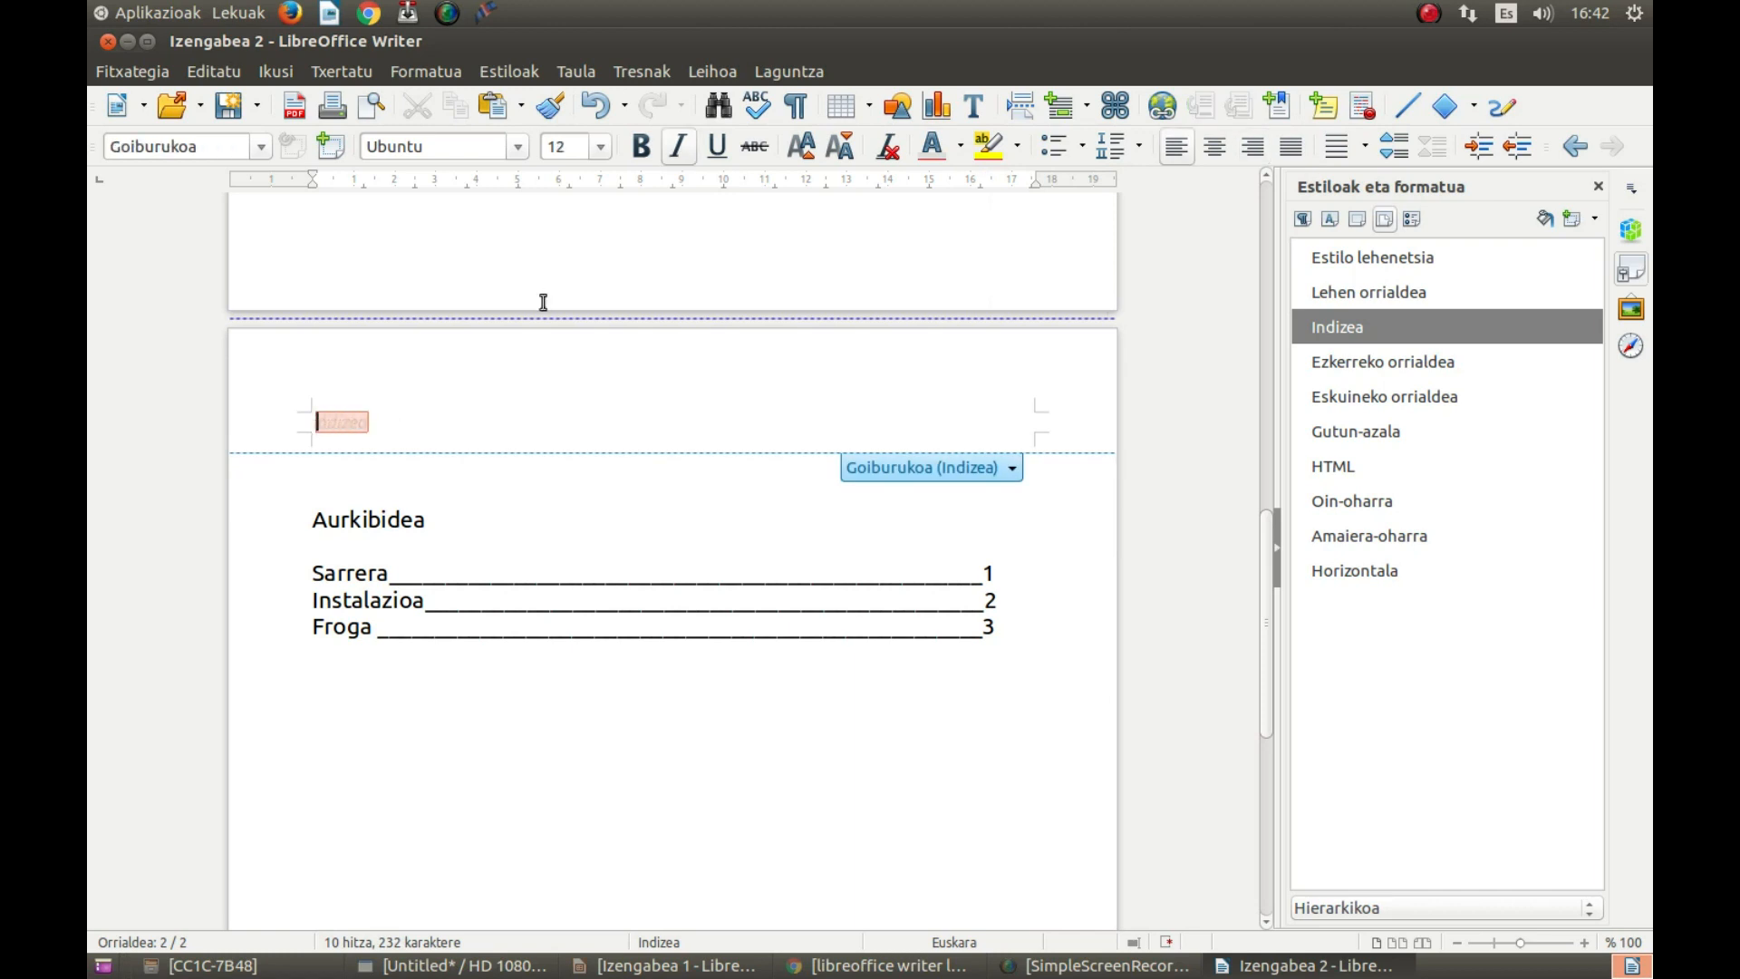
{"action": "left_click", "coordinate": [961, 147]}
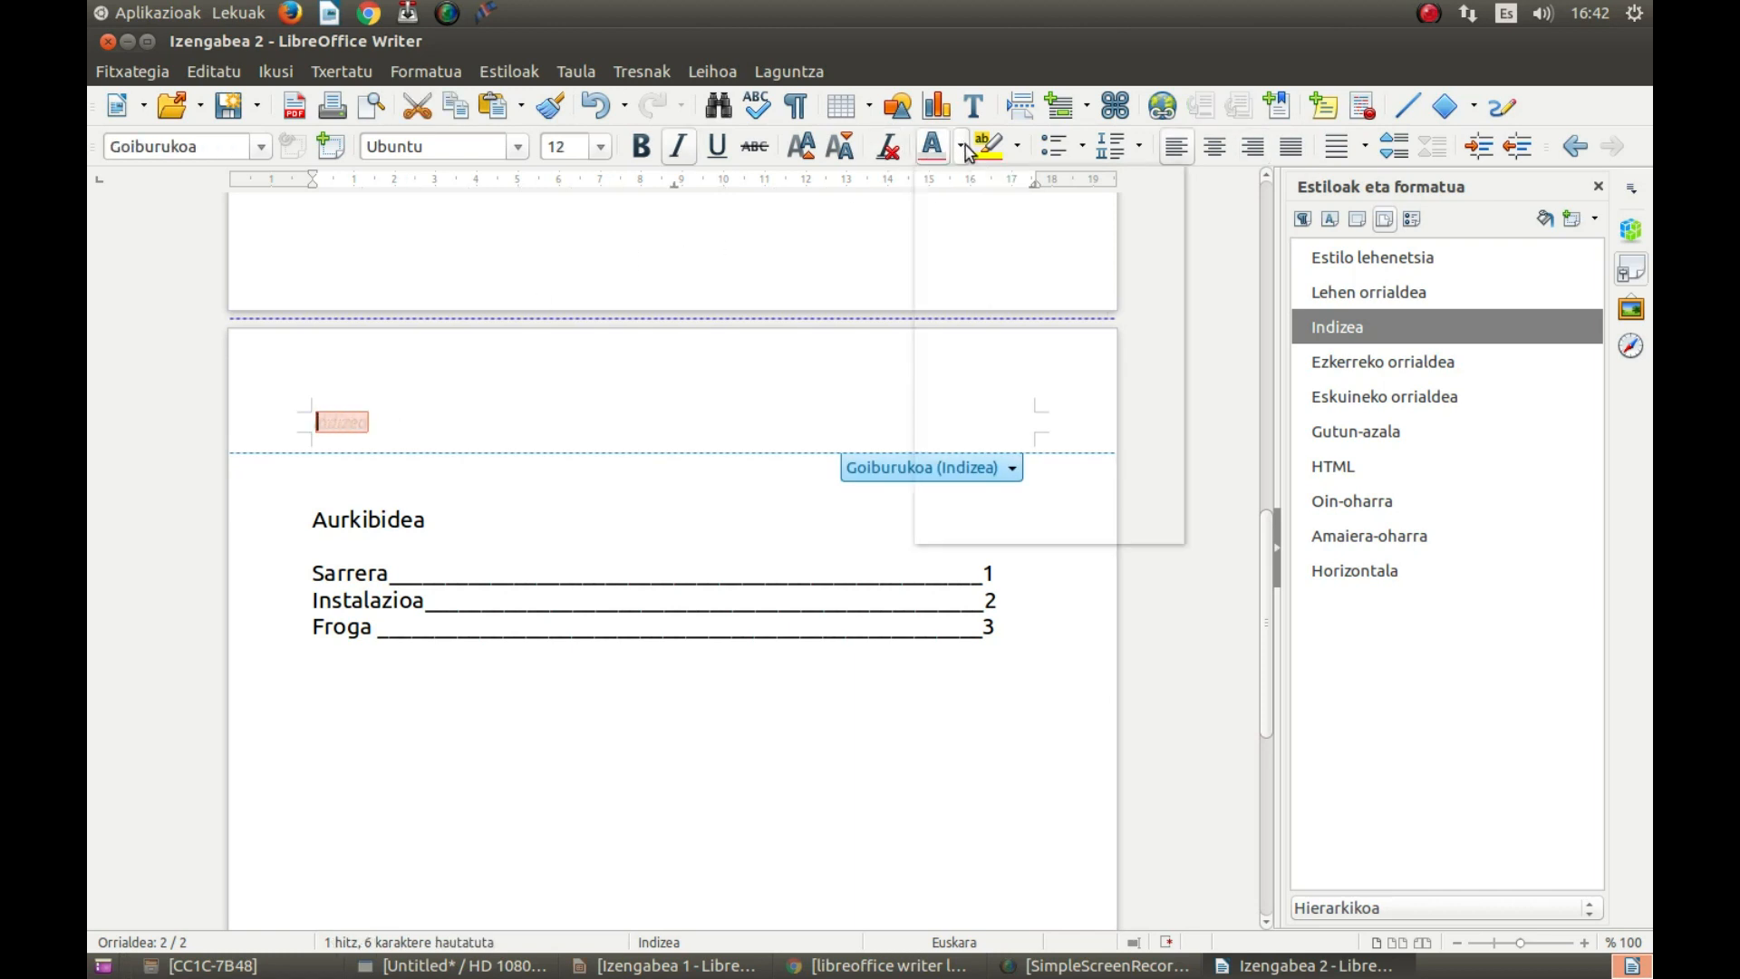
{"action": "left_click", "coordinate": [1054, 285]}
{"action": "key", "text": "Left"}
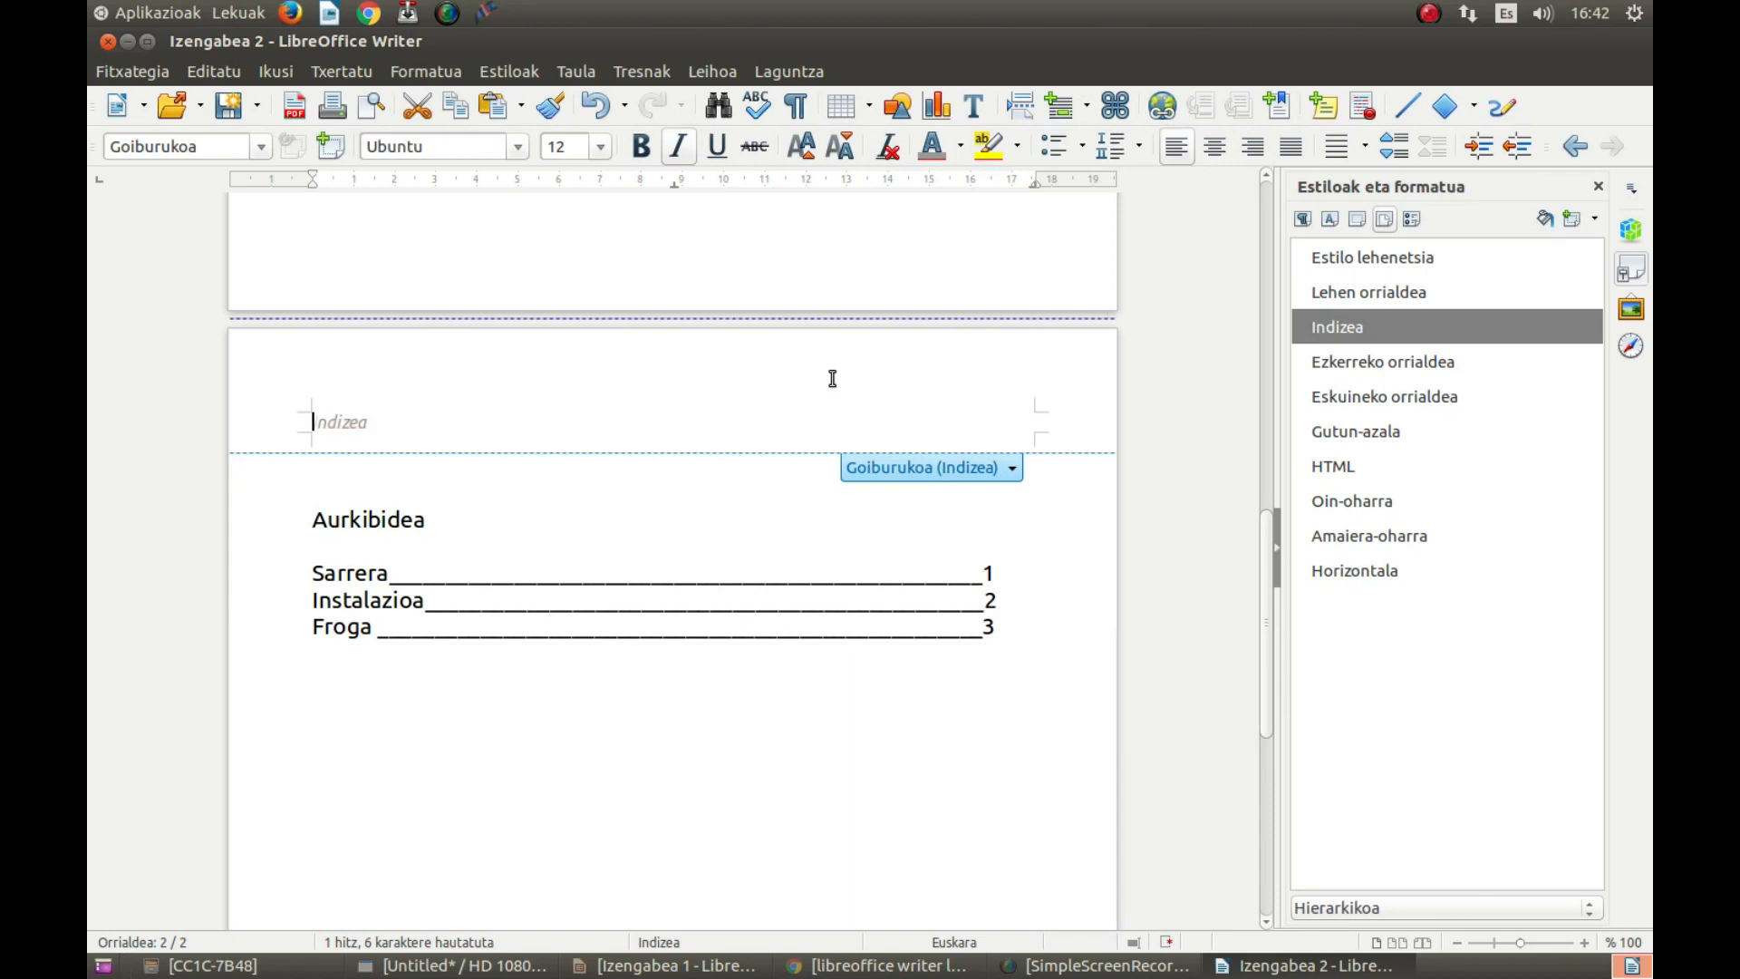
{"action": "scroll", "coordinate": [760, 454], "scroll_direction": "down", "scroll_amount": 1}
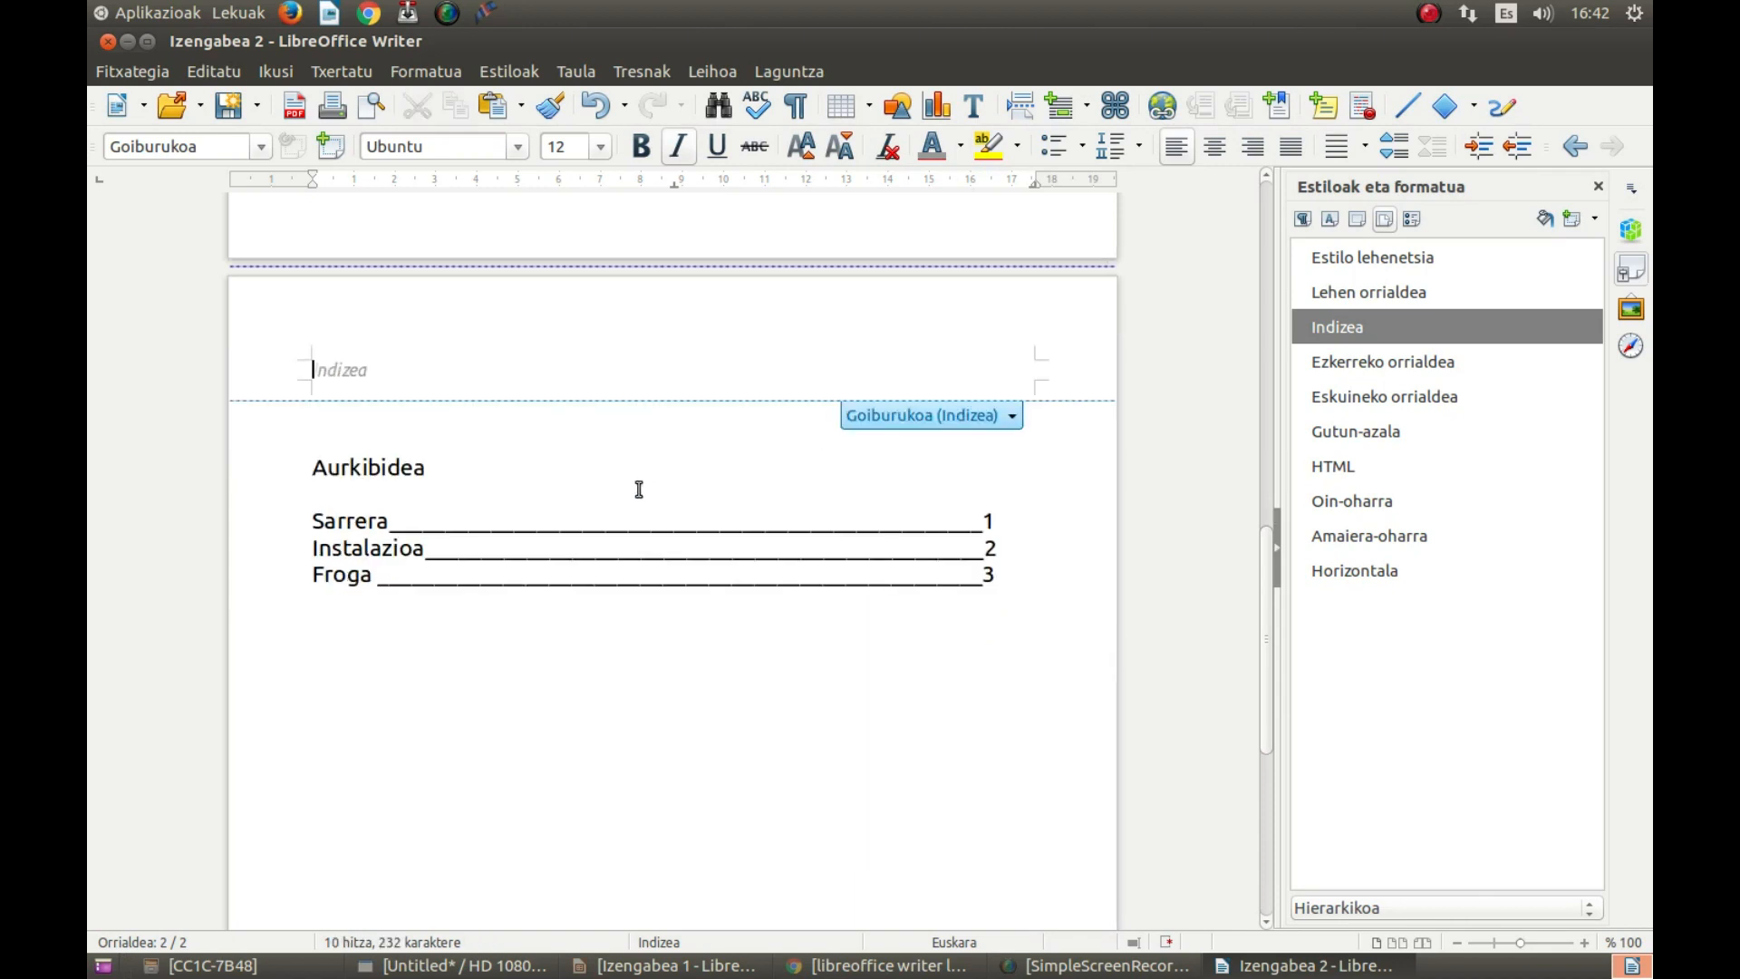
{"action": "double_click", "coordinate": [323, 368]}
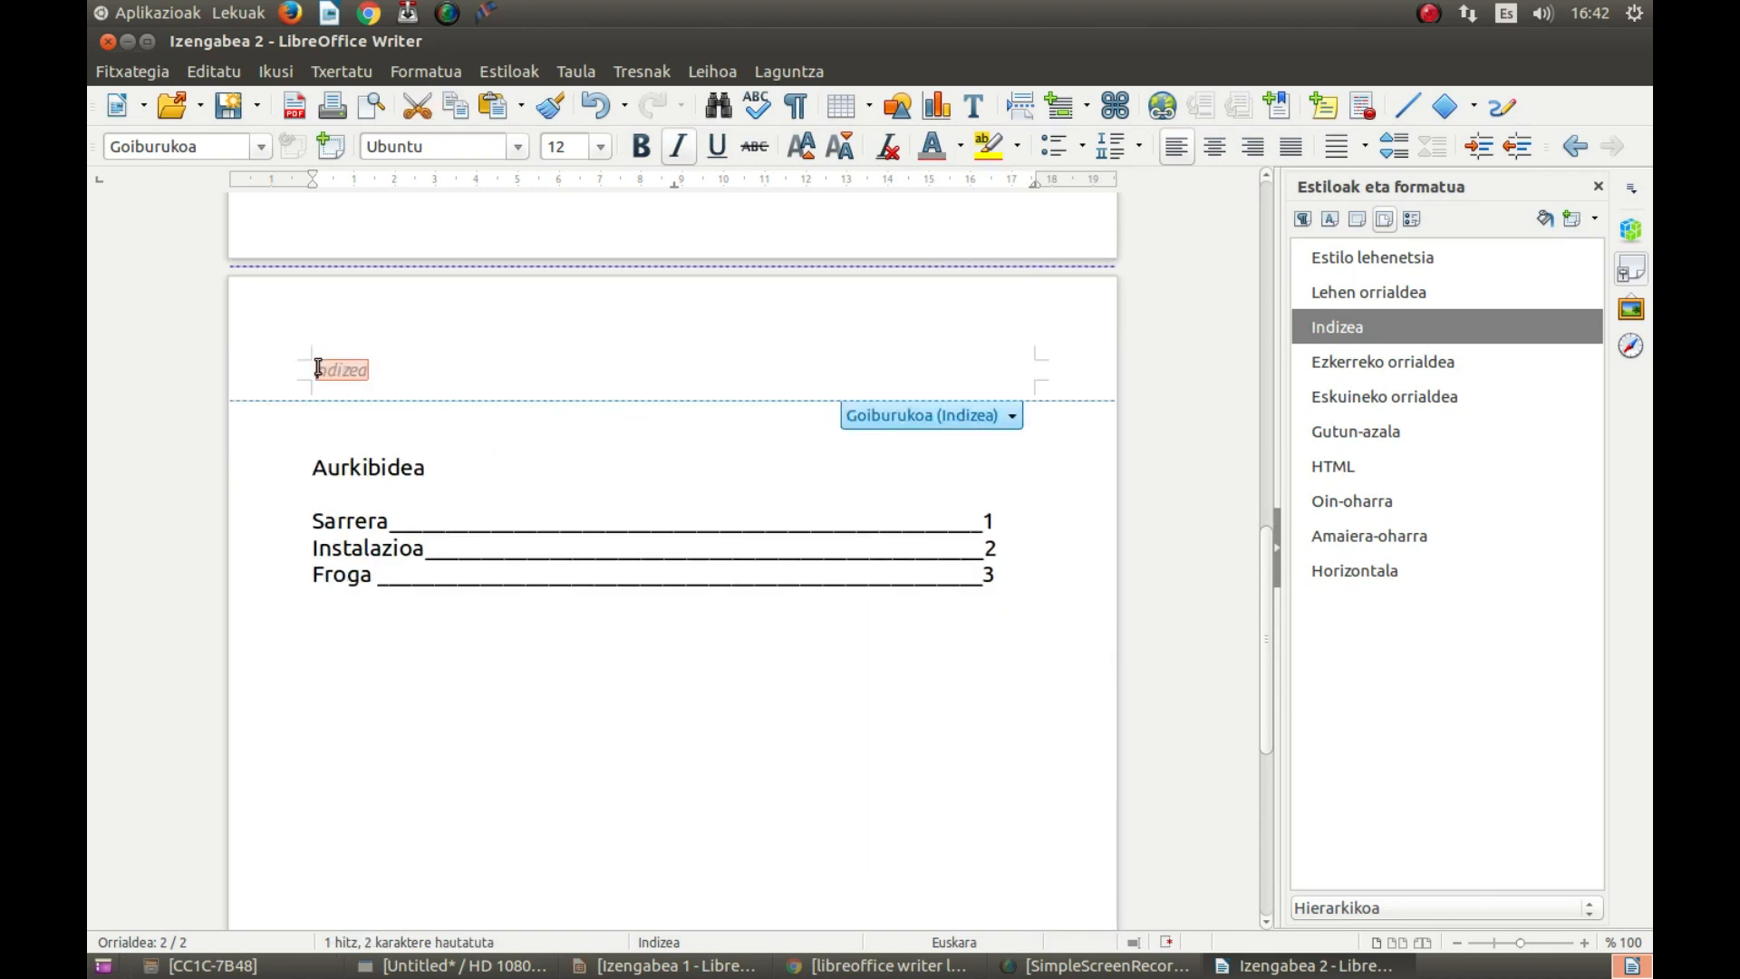
{"action": "left_click_drag", "start_coordinate": [377, 369], "coordinate": [305, 370]}
{"action": "left_click", "coordinate": [673, 431]}
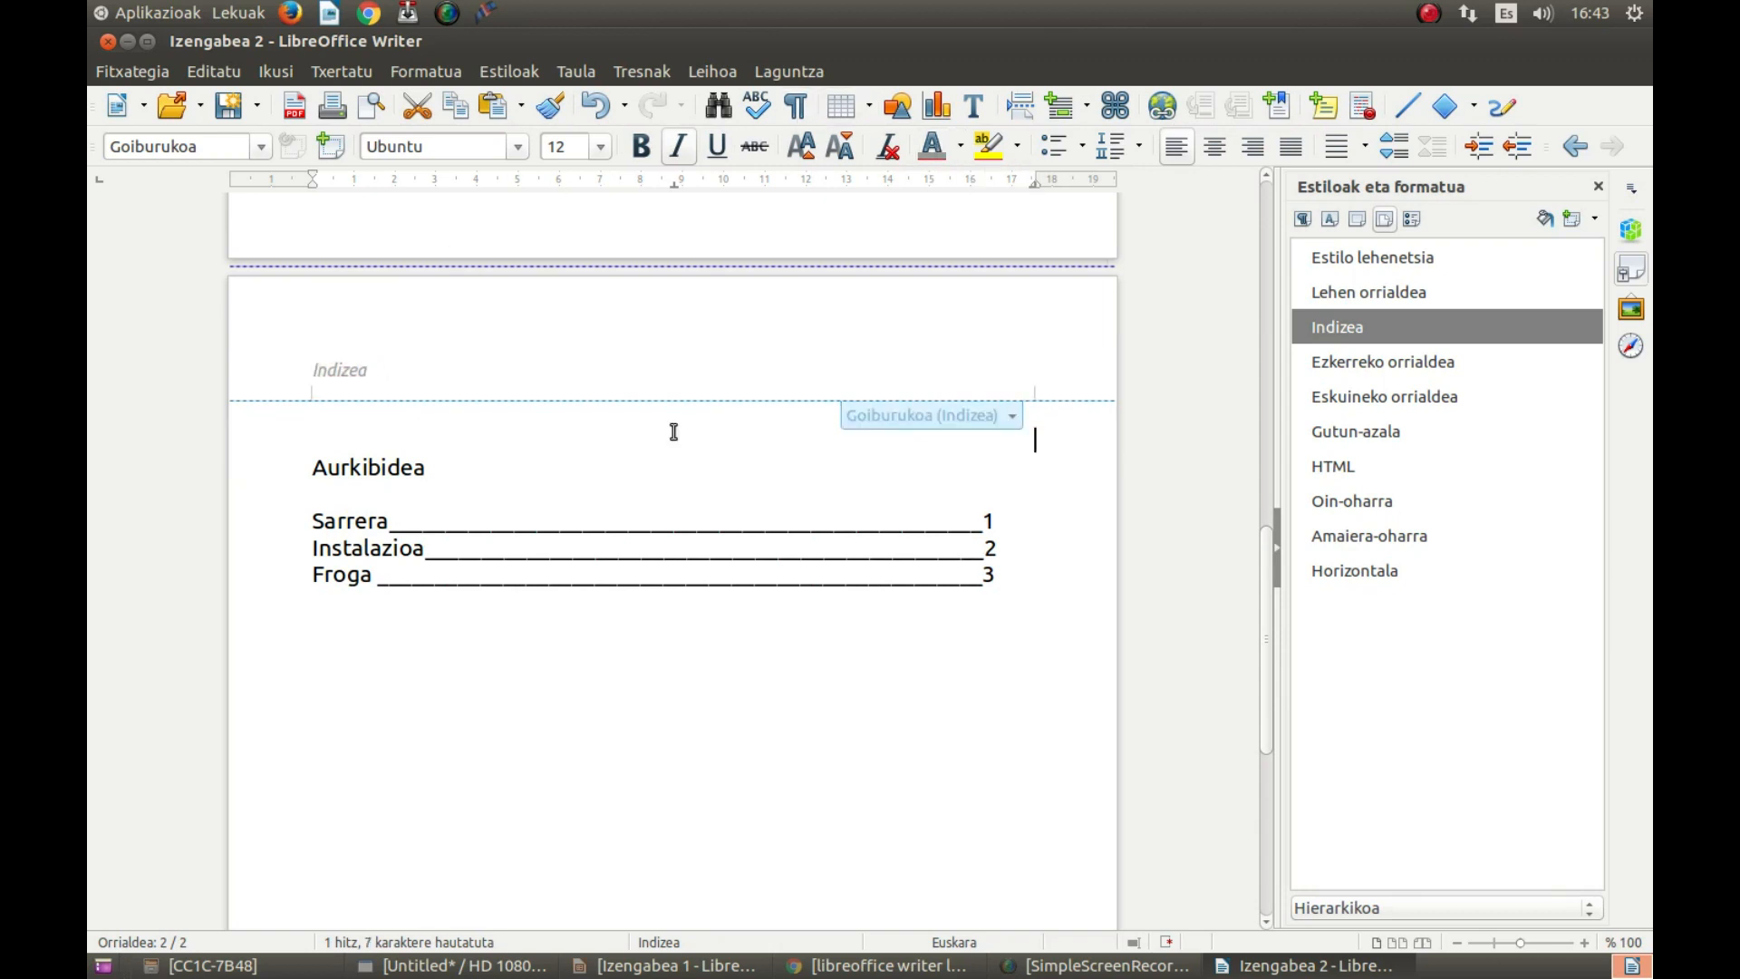
Place the text cursor on an empty line below the Froga entry of the index.
{"action": "scroll", "coordinate": [808, 435], "scroll_direction": "down", "scroll_amount": 5}
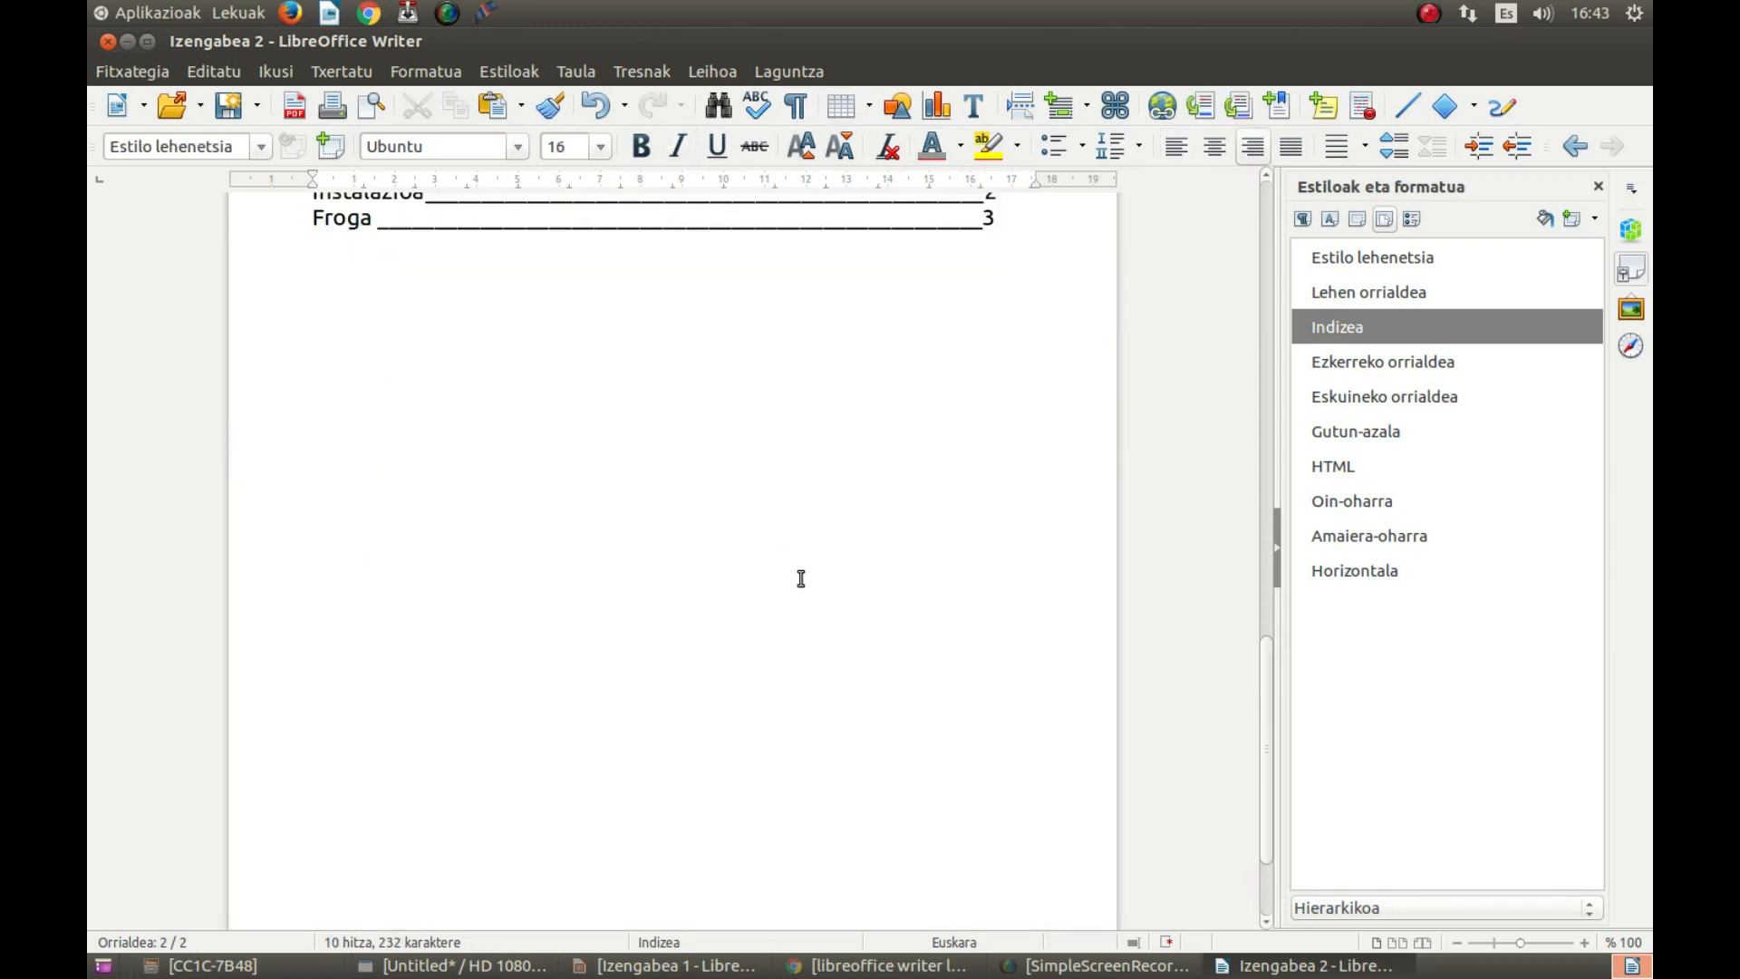
{"action": "scroll", "coordinate": [801, 579], "scroll_direction": "up", "scroll_amount": 4}
{"action": "left_click", "coordinate": [888, 591]}
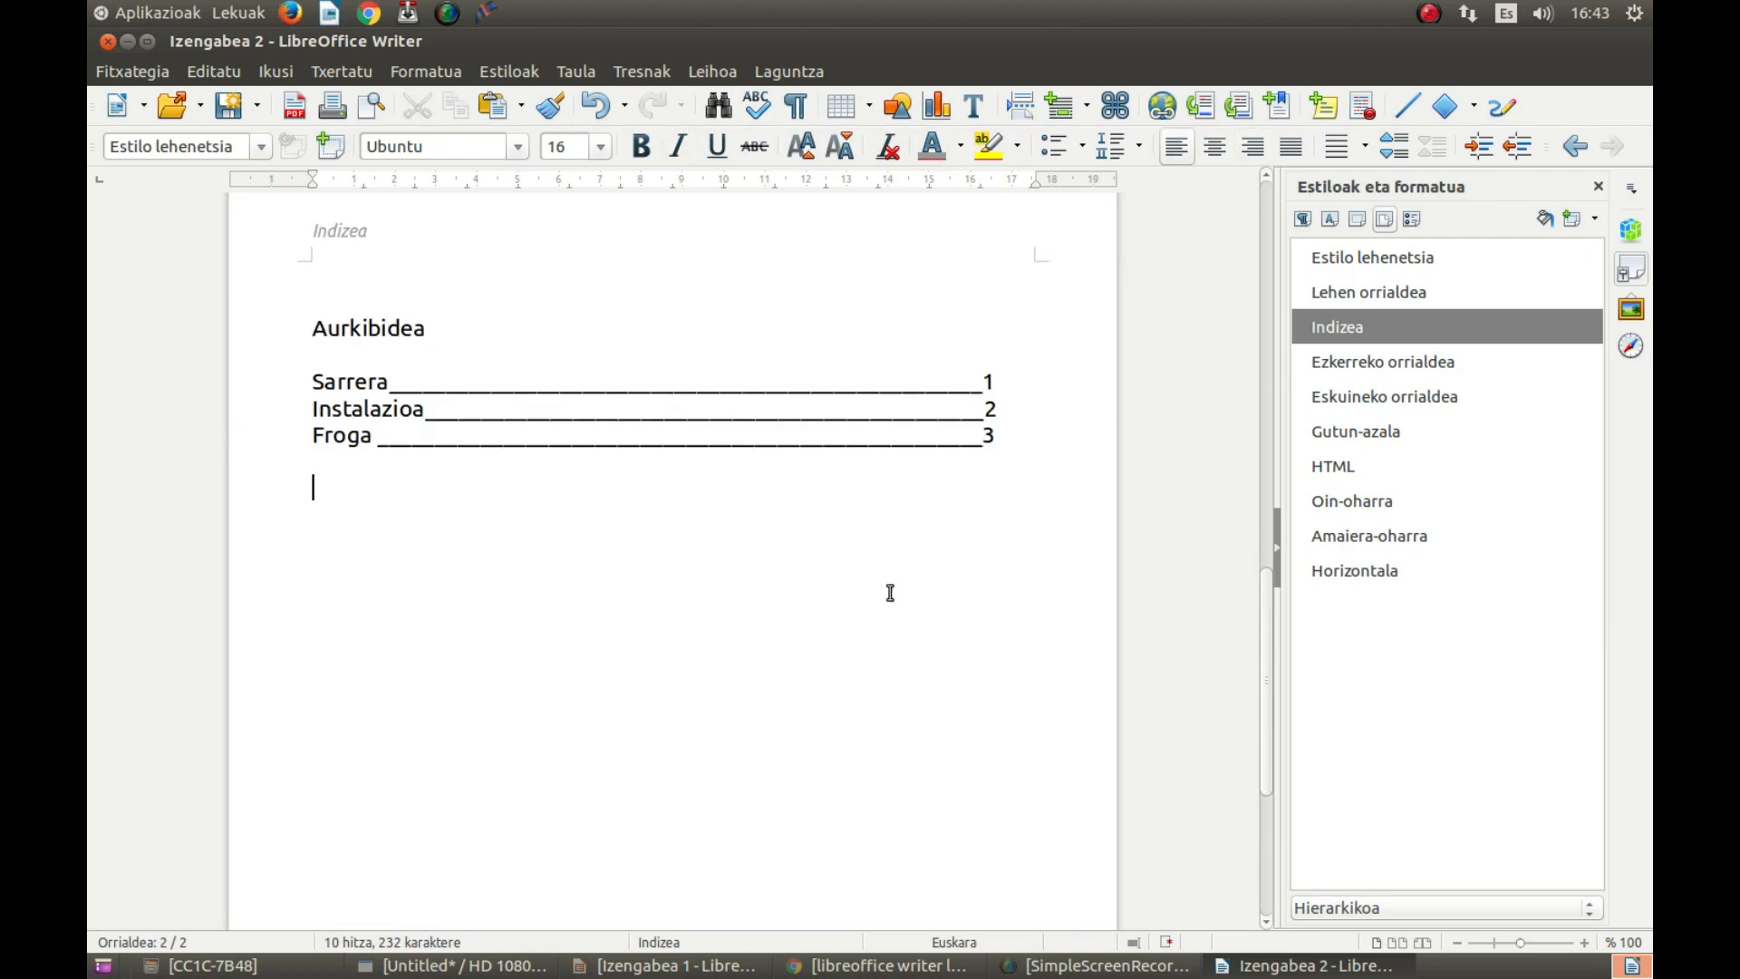
{"action": "scroll", "coordinate": [885, 591], "scroll_direction": "down", "scroll_amount": 6}
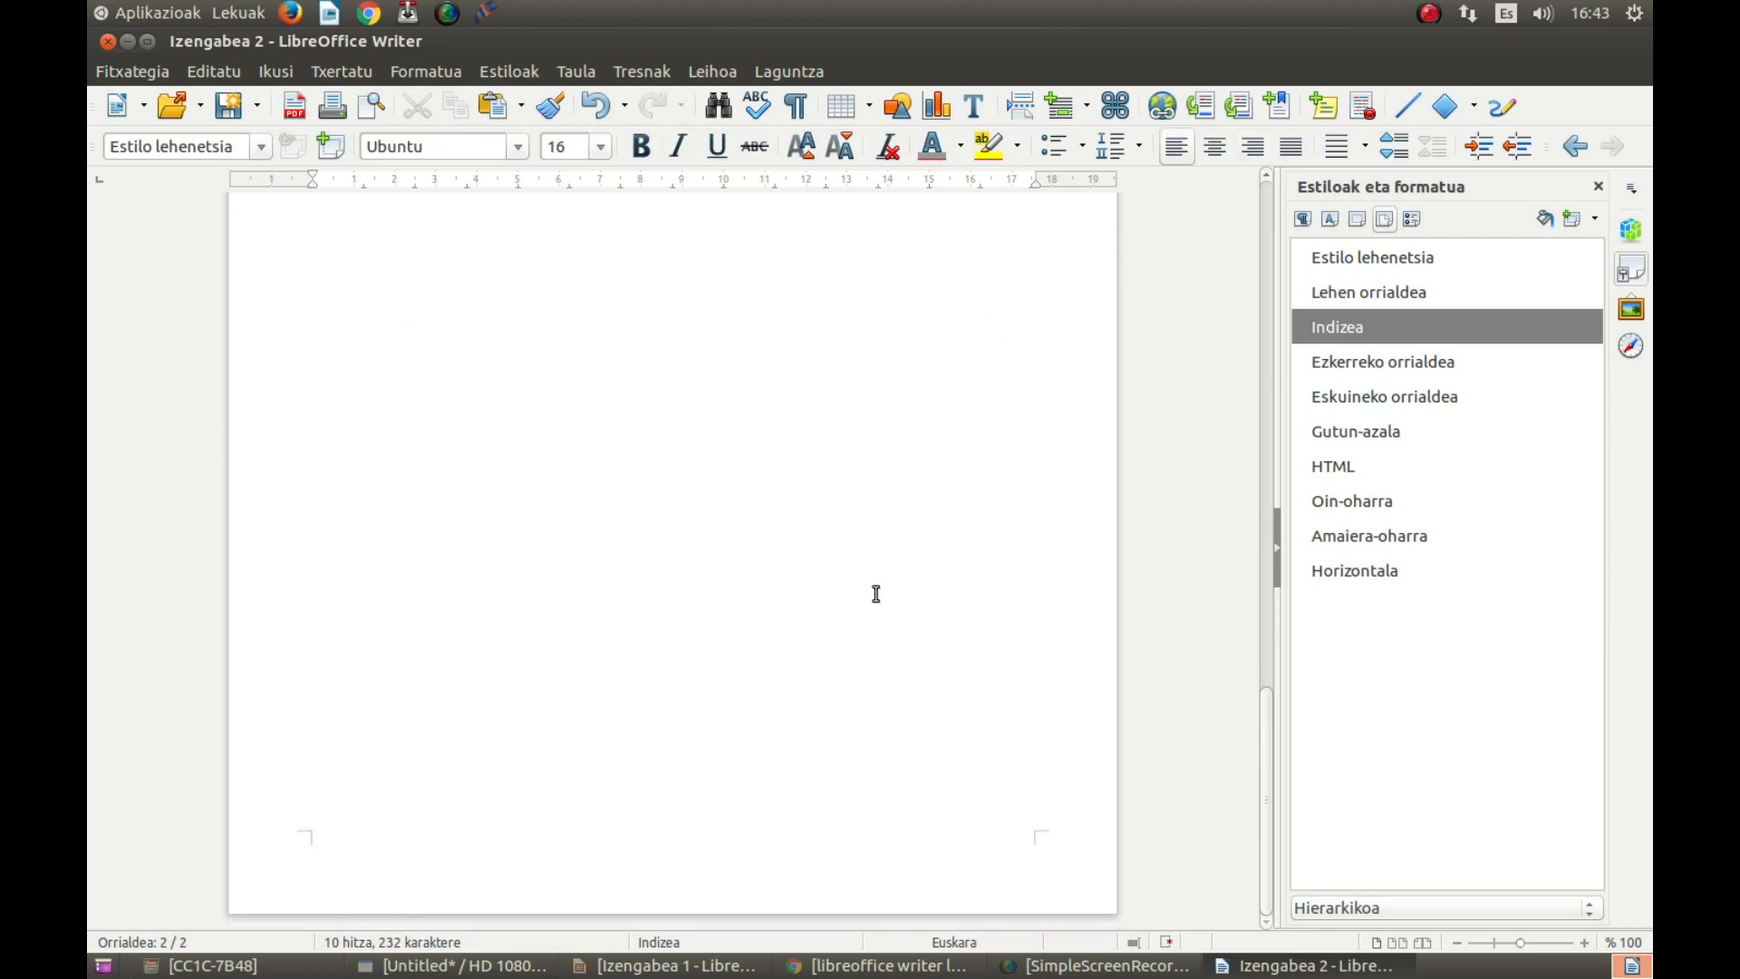
{"action": "scroll", "coordinate": [877, 593], "scroll_direction": "up", "scroll_amount": 6}
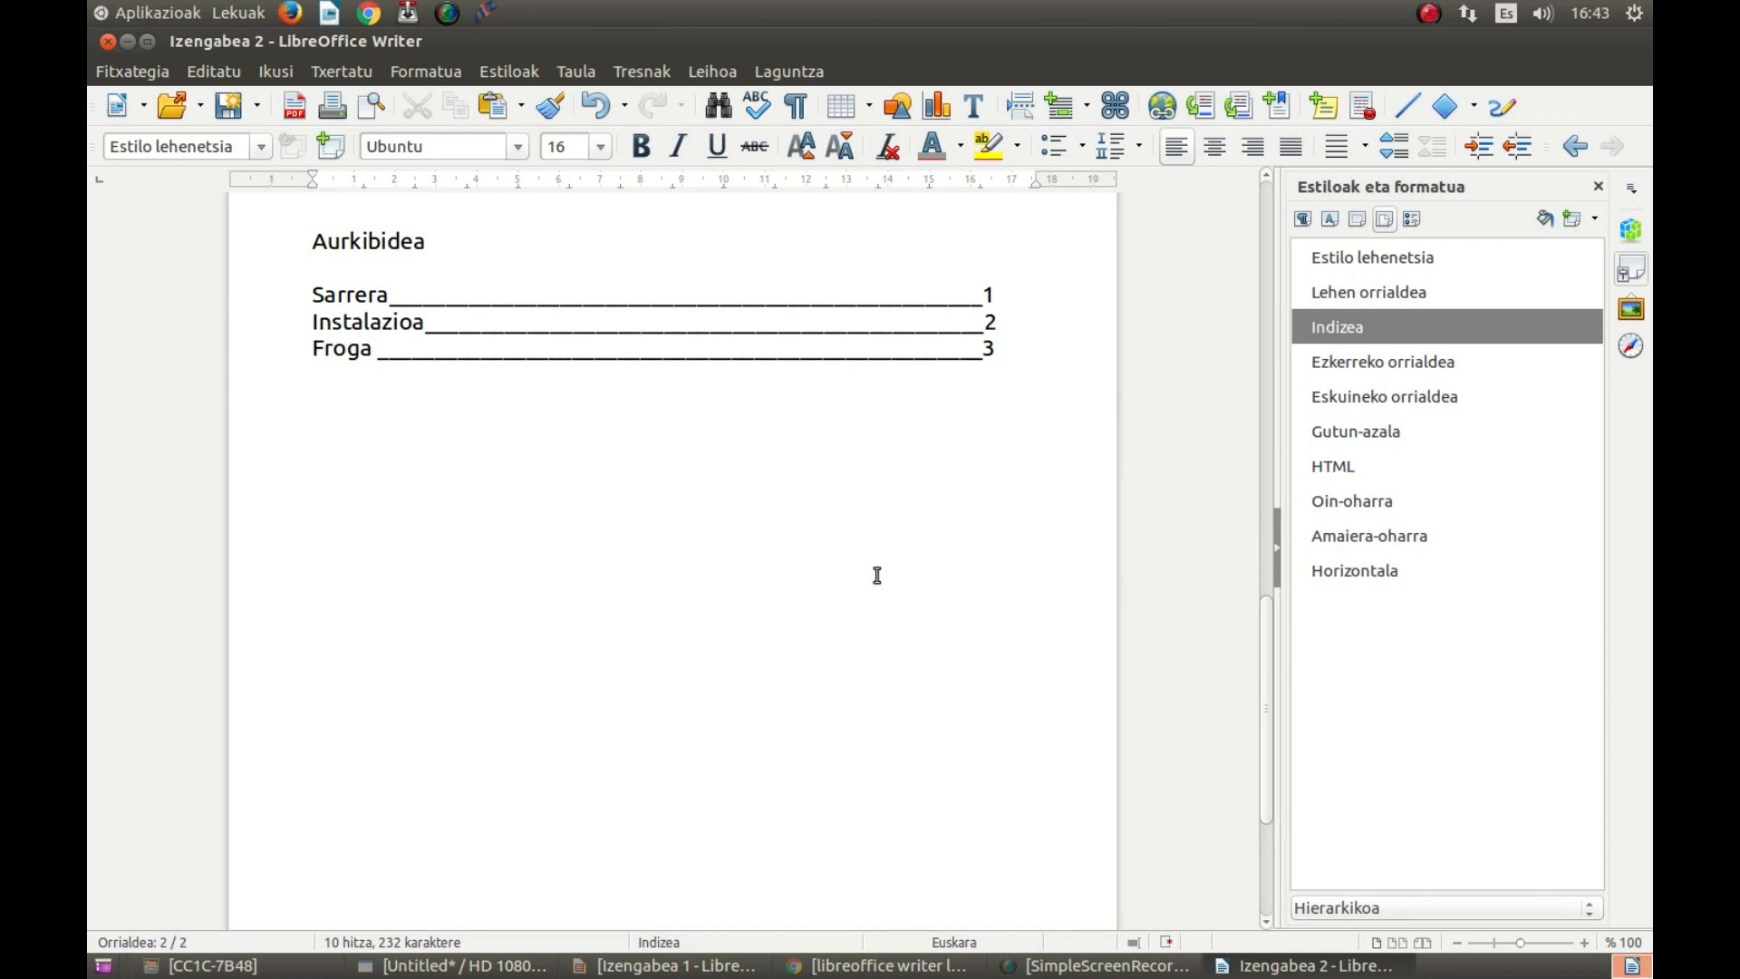
Try a plain page break after the index, check the header on the new page, and undo the break.
{"action": "key", "text": "ctrl+Return"}
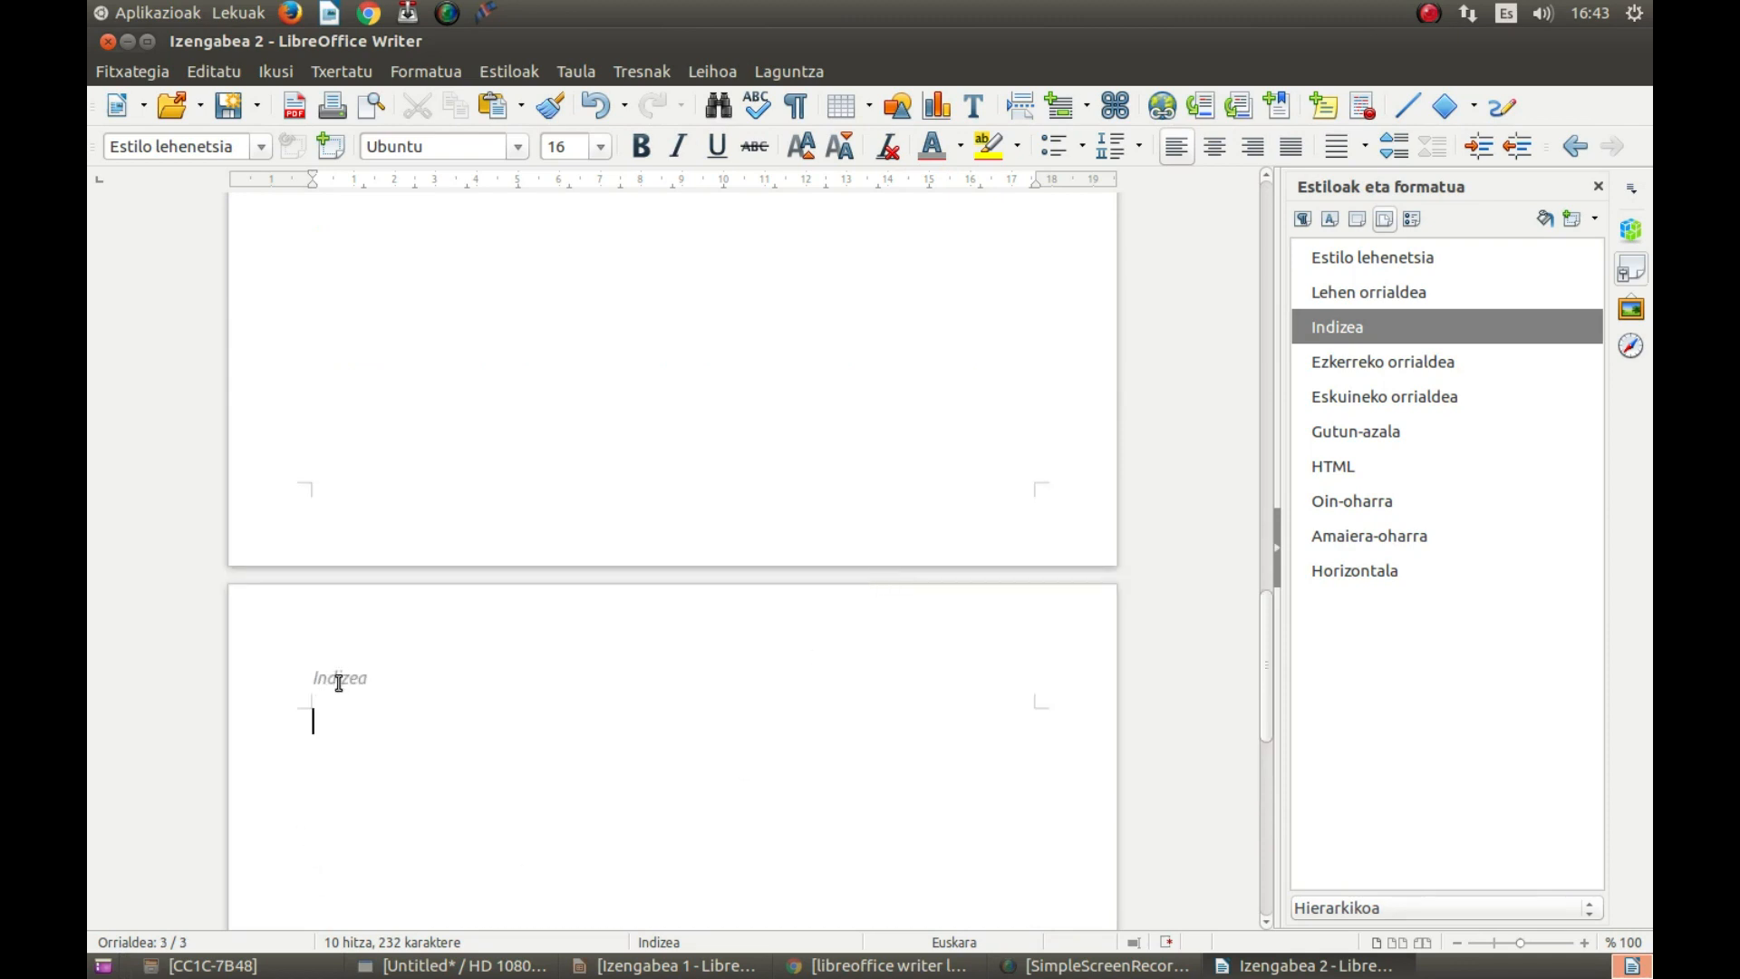
{"action": "scroll", "coordinate": [448, 707], "scroll_direction": "up", "scroll_amount": 4}
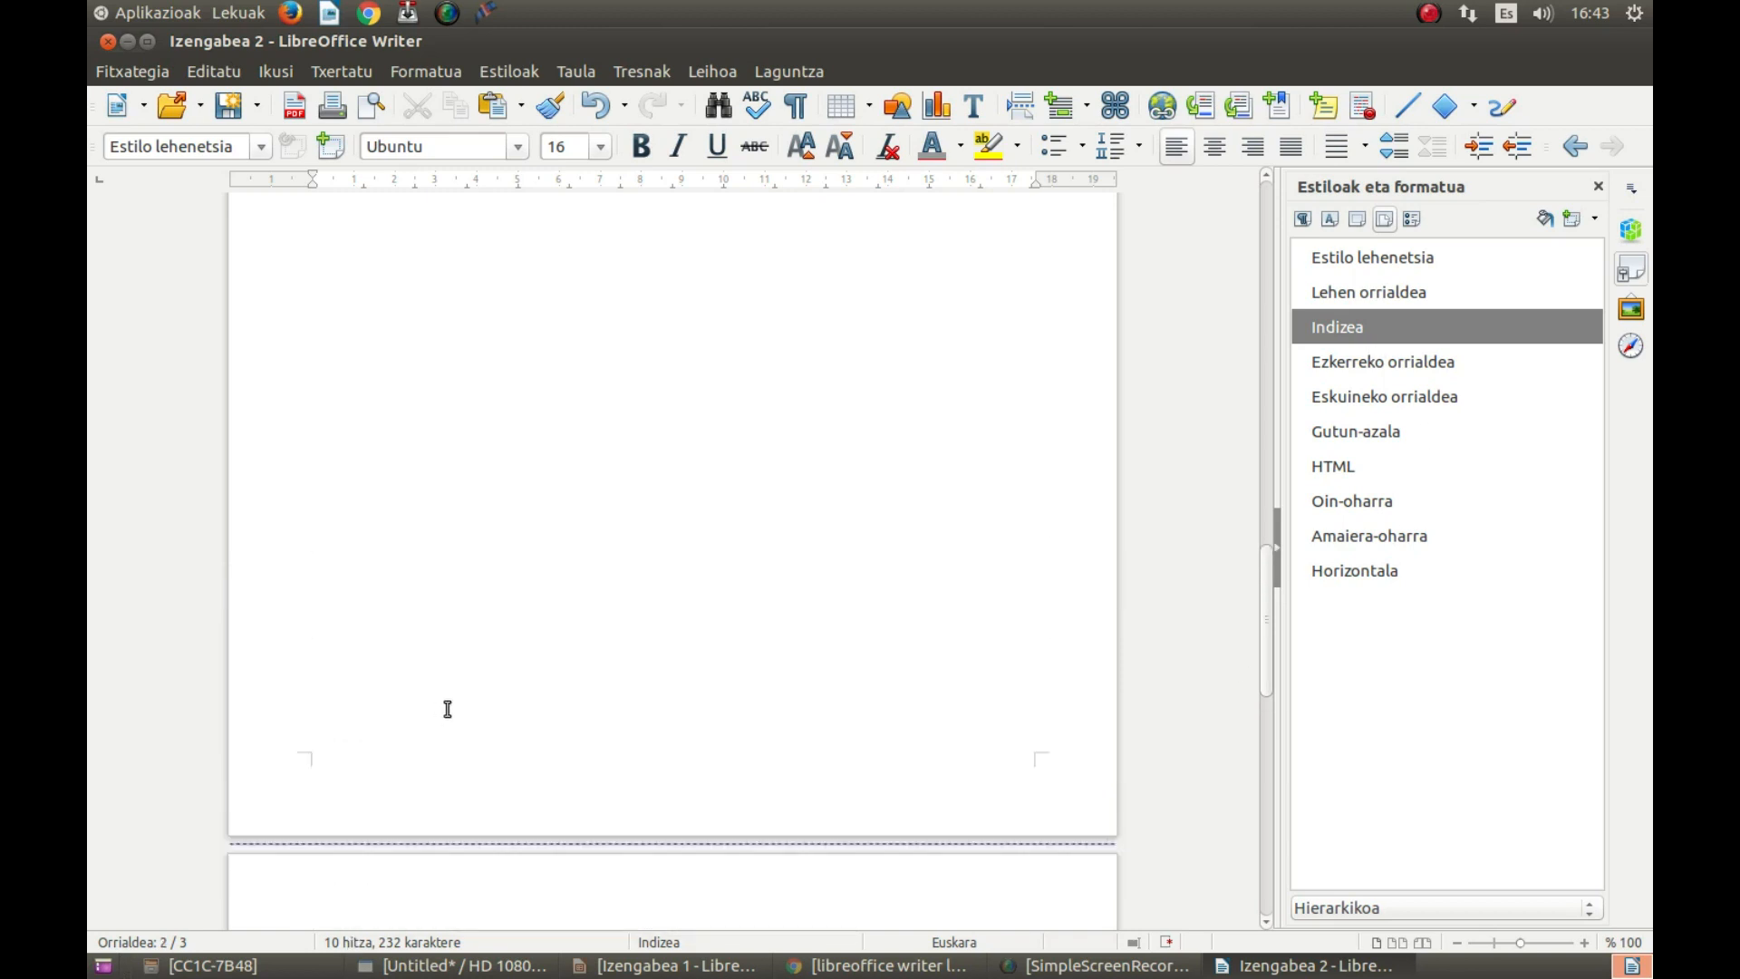
{"action": "scroll", "coordinate": [459, 698], "scroll_direction": "down", "scroll_amount": 3}
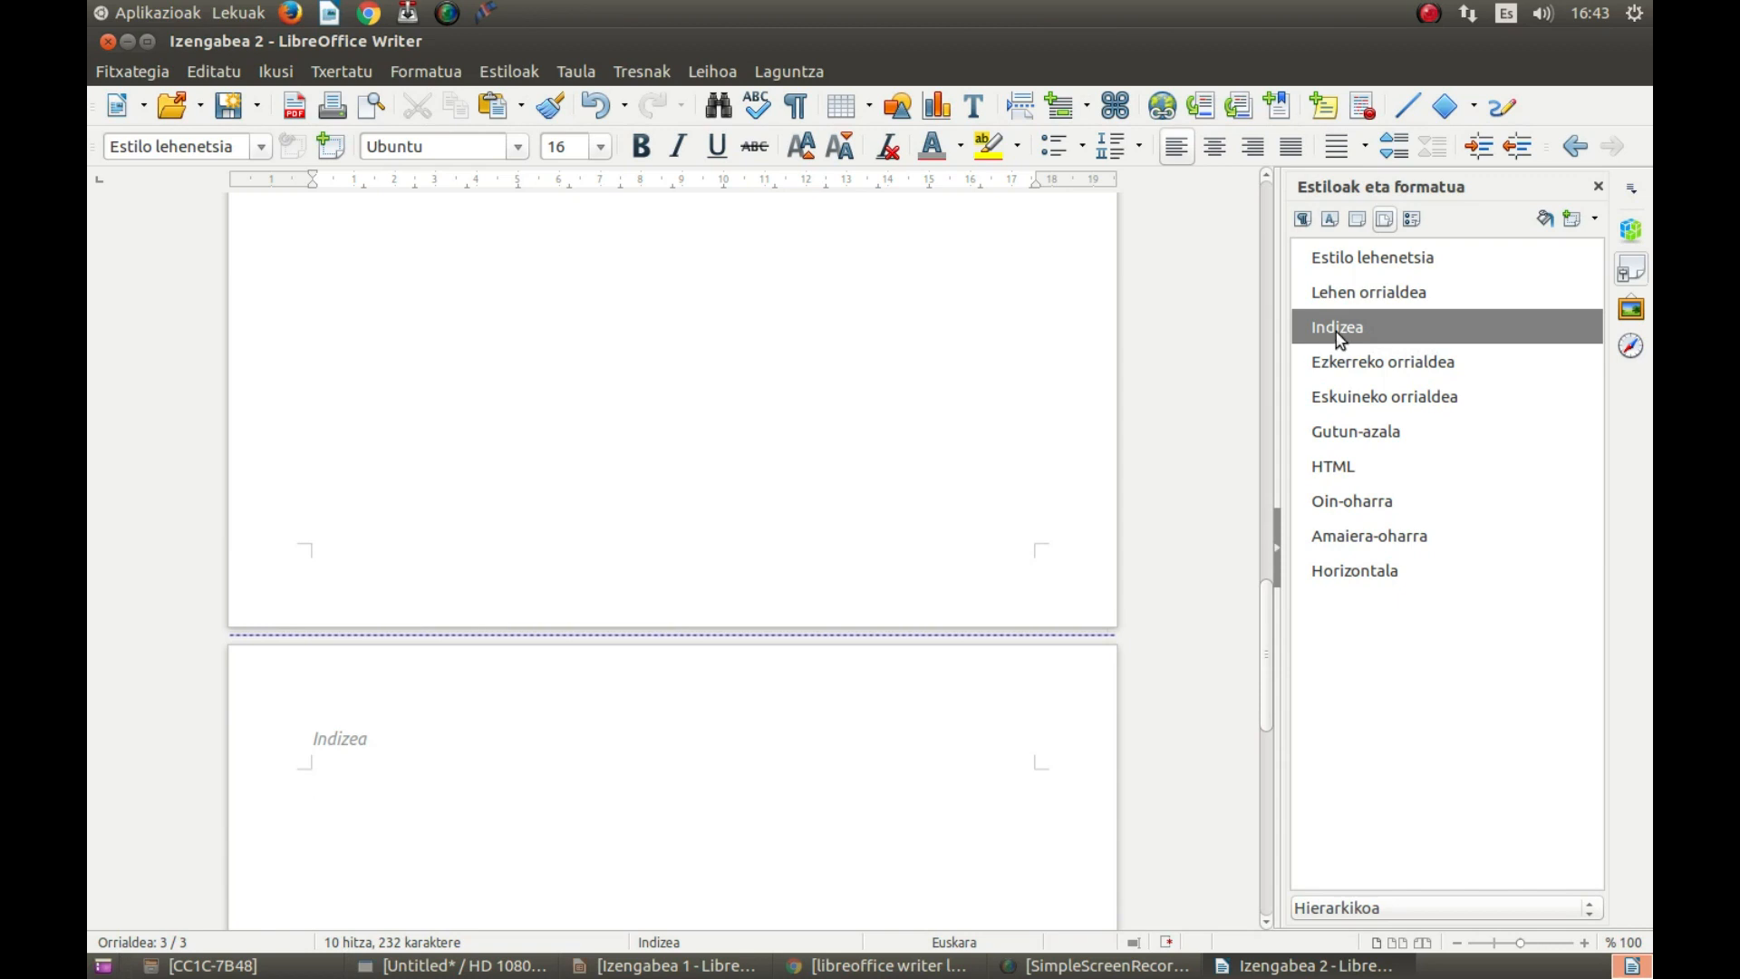
{"action": "key", "text": "ctrl+z"}
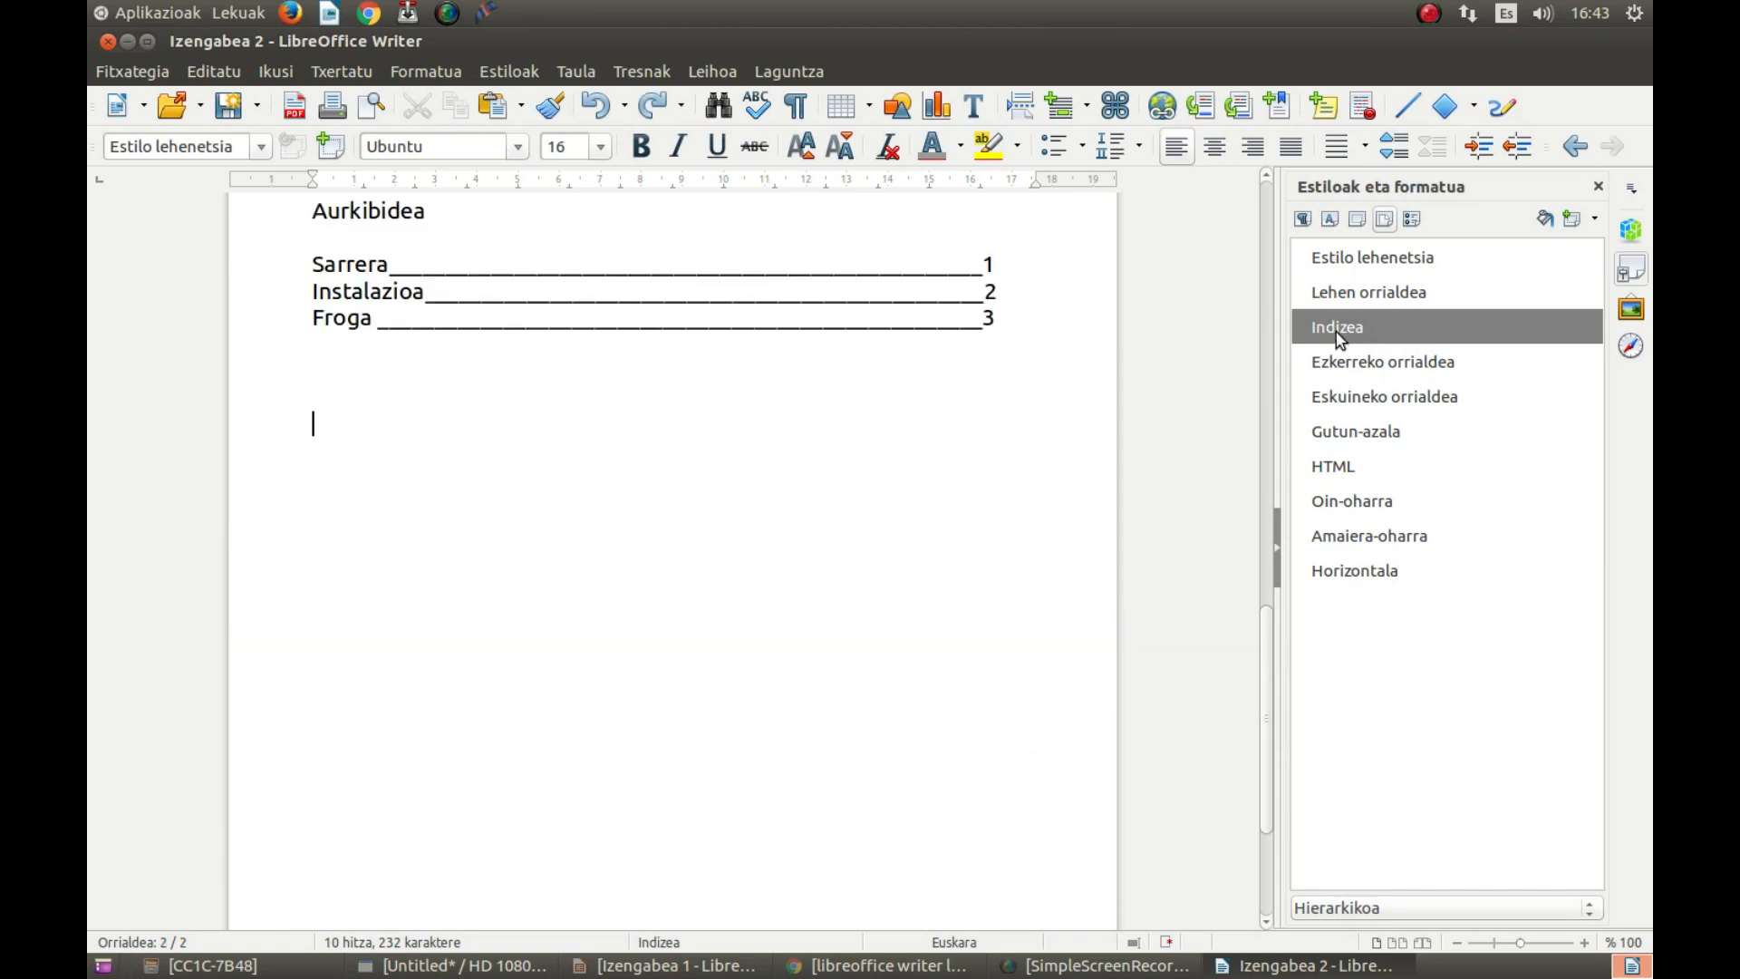
Insert a page break after the index with the page style Estilo lehenetsia for the new page.
{"action": "left_click", "coordinate": [319, 70]}
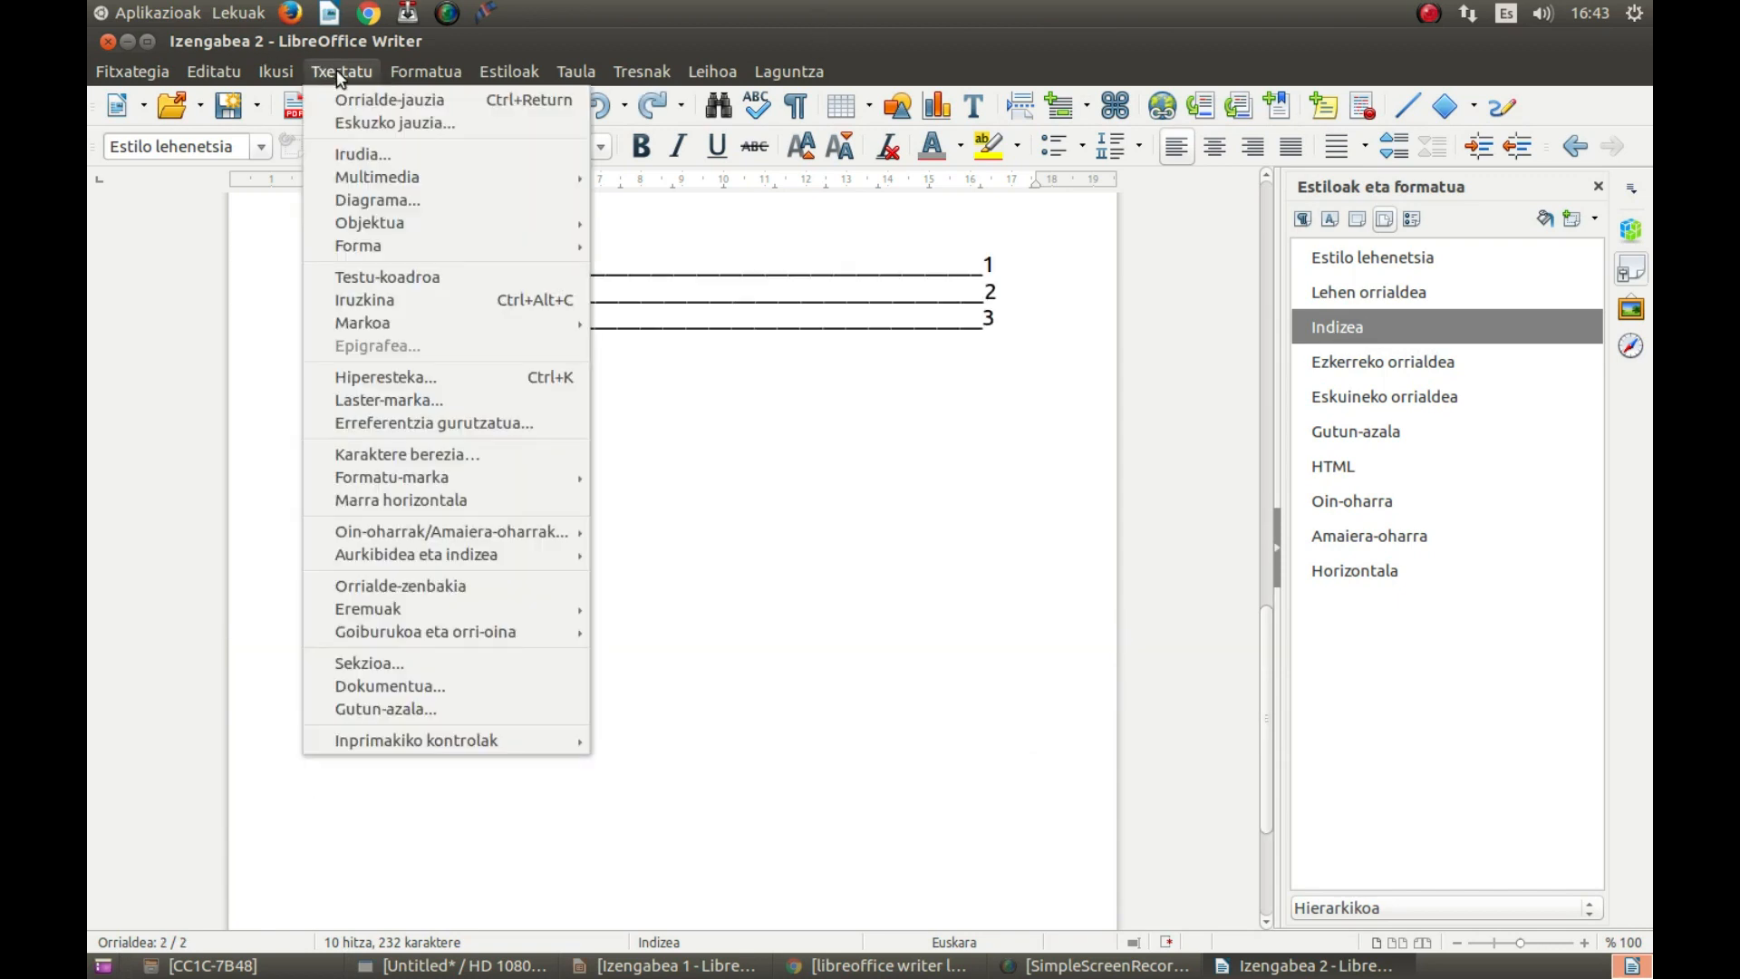
{"action": "left_click", "coordinate": [344, 123]}
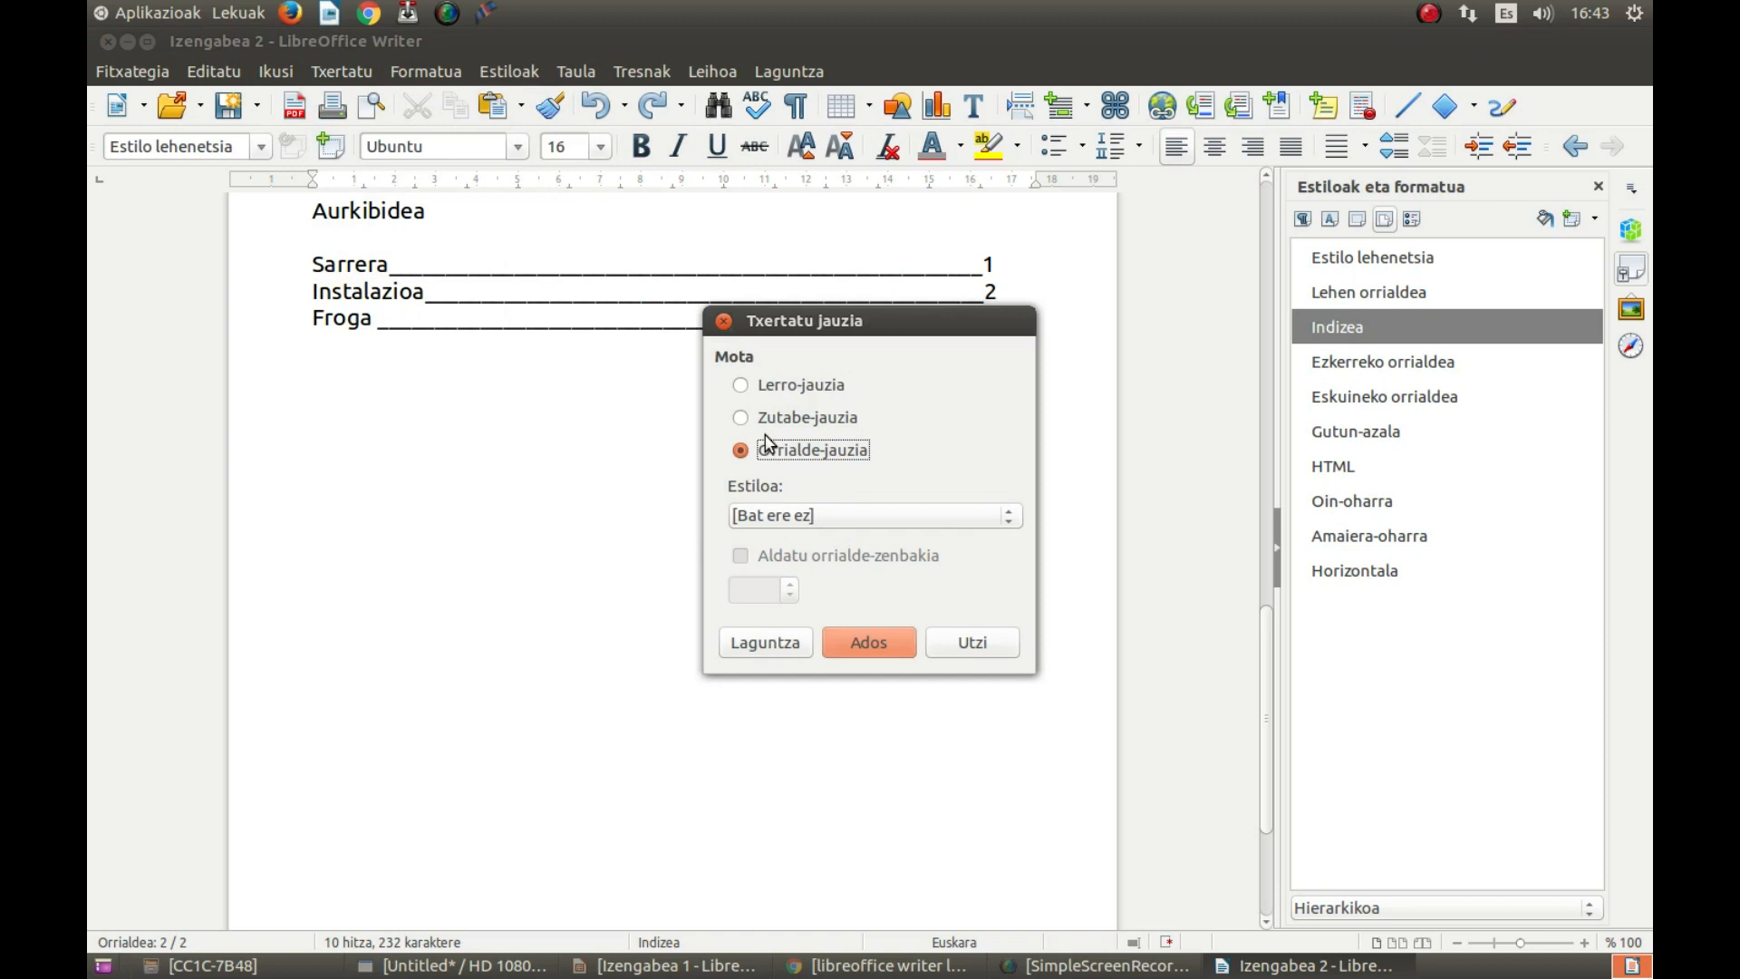
{"action": "left_click", "coordinate": [803, 517]}
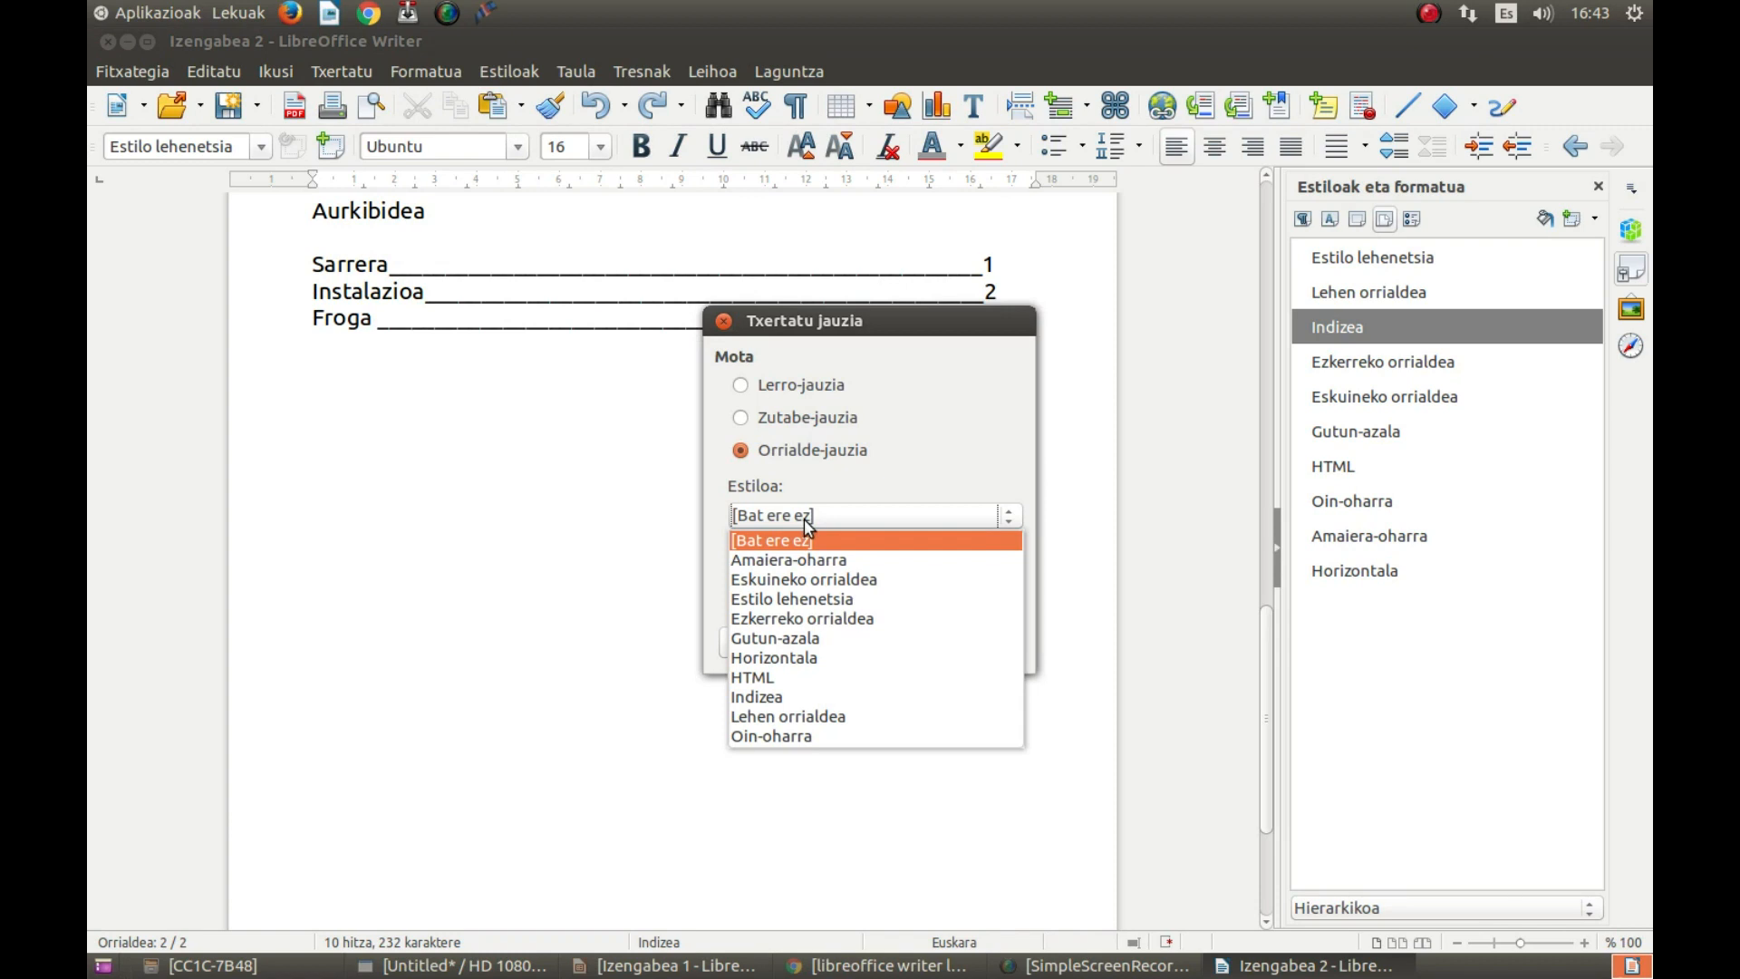
{"action": "left_click", "coordinate": [781, 601]}
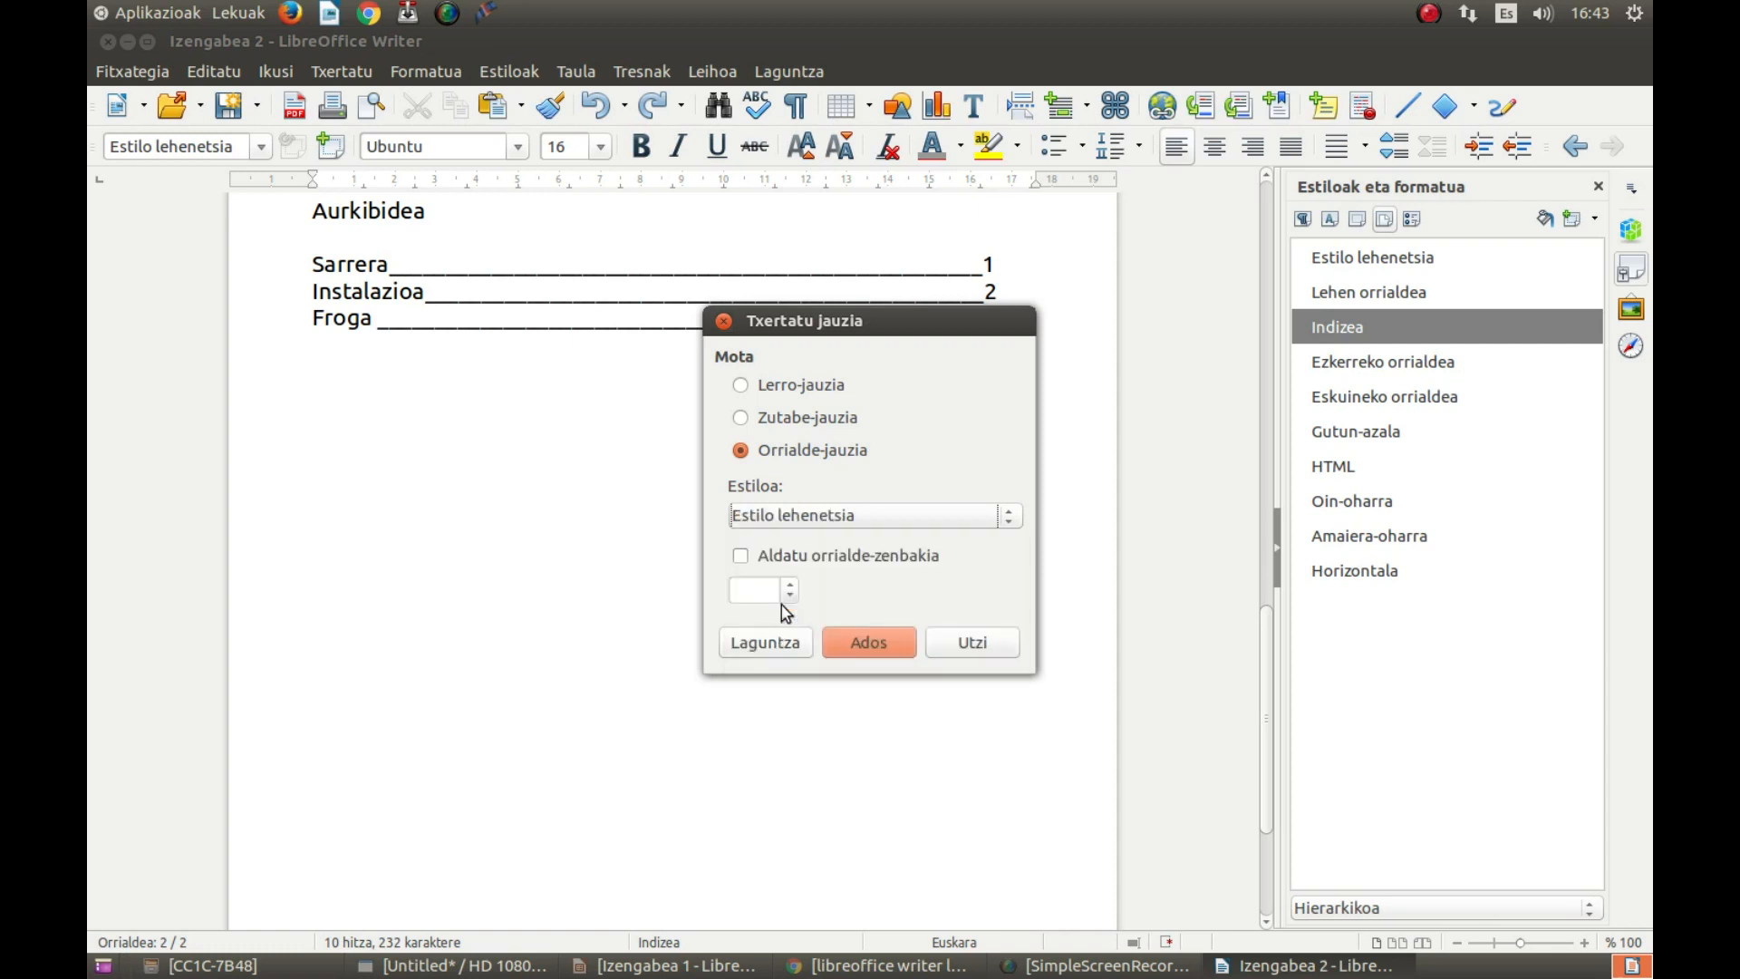
{"action": "left_click", "coordinate": [868, 642]}
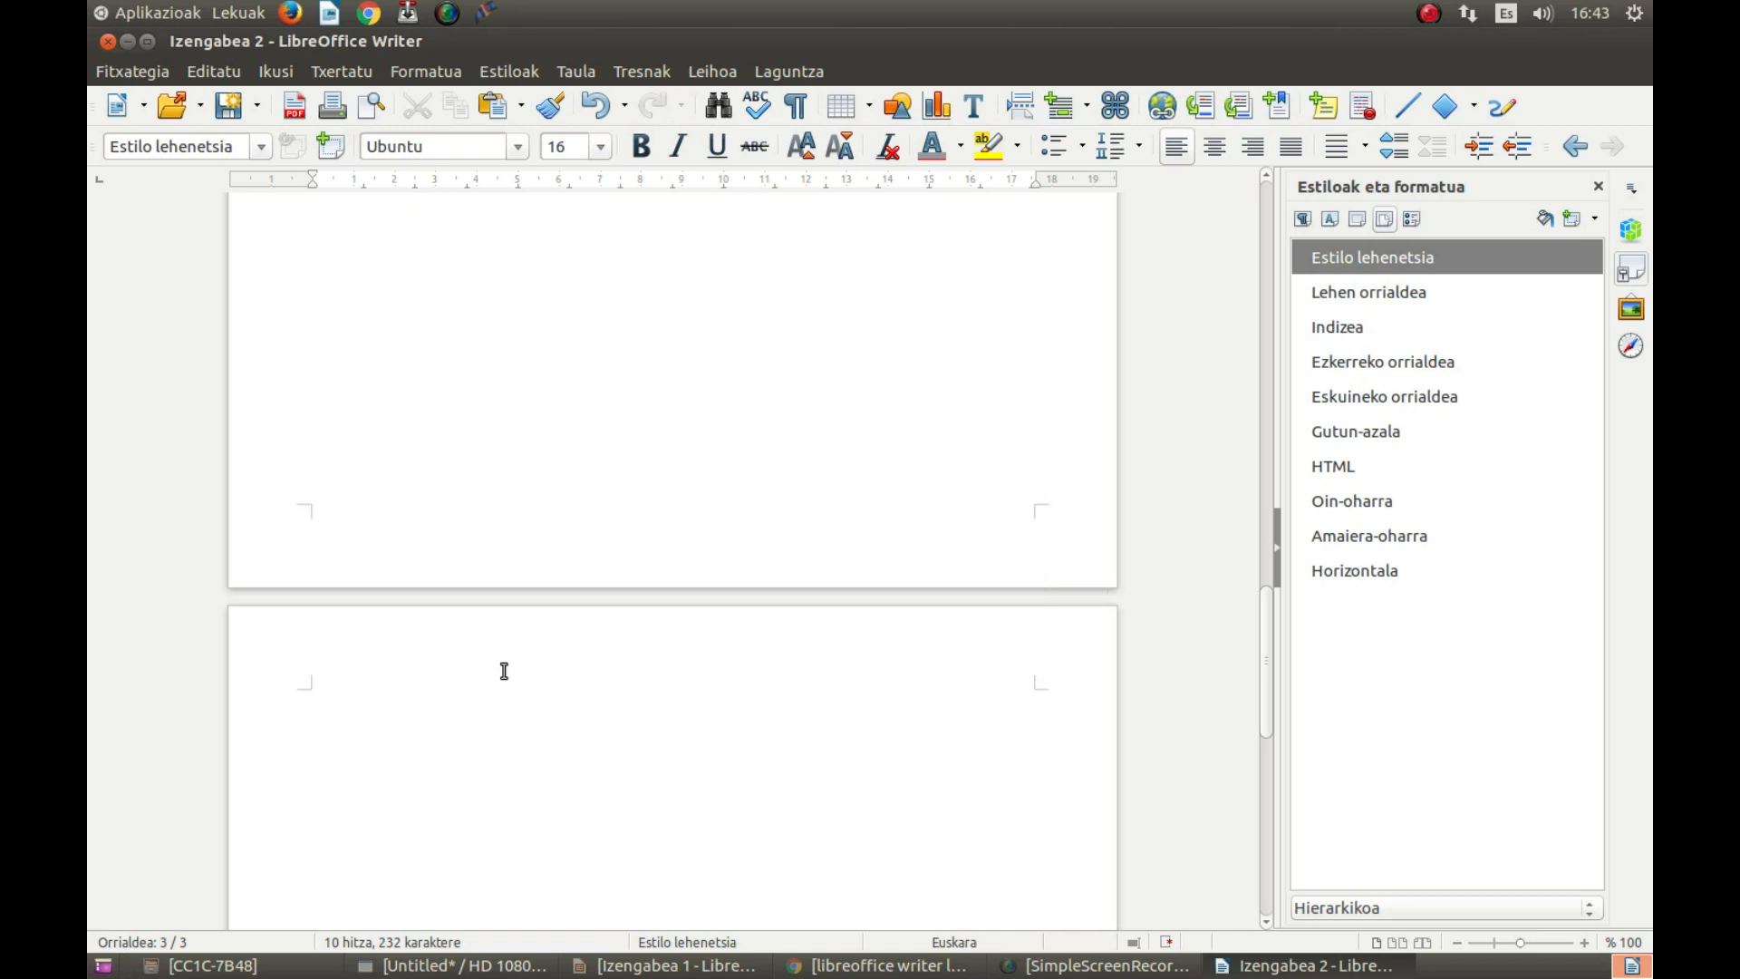
Write the heading "Sarrera" on the third page with the filler text "dfasdfasdfasdf" below it.
{"action": "type", "text": "Sarrera"}
{"action": "key", "text": "Return"}
{"action": "type", "text": "dfasdfasdfasdf"}
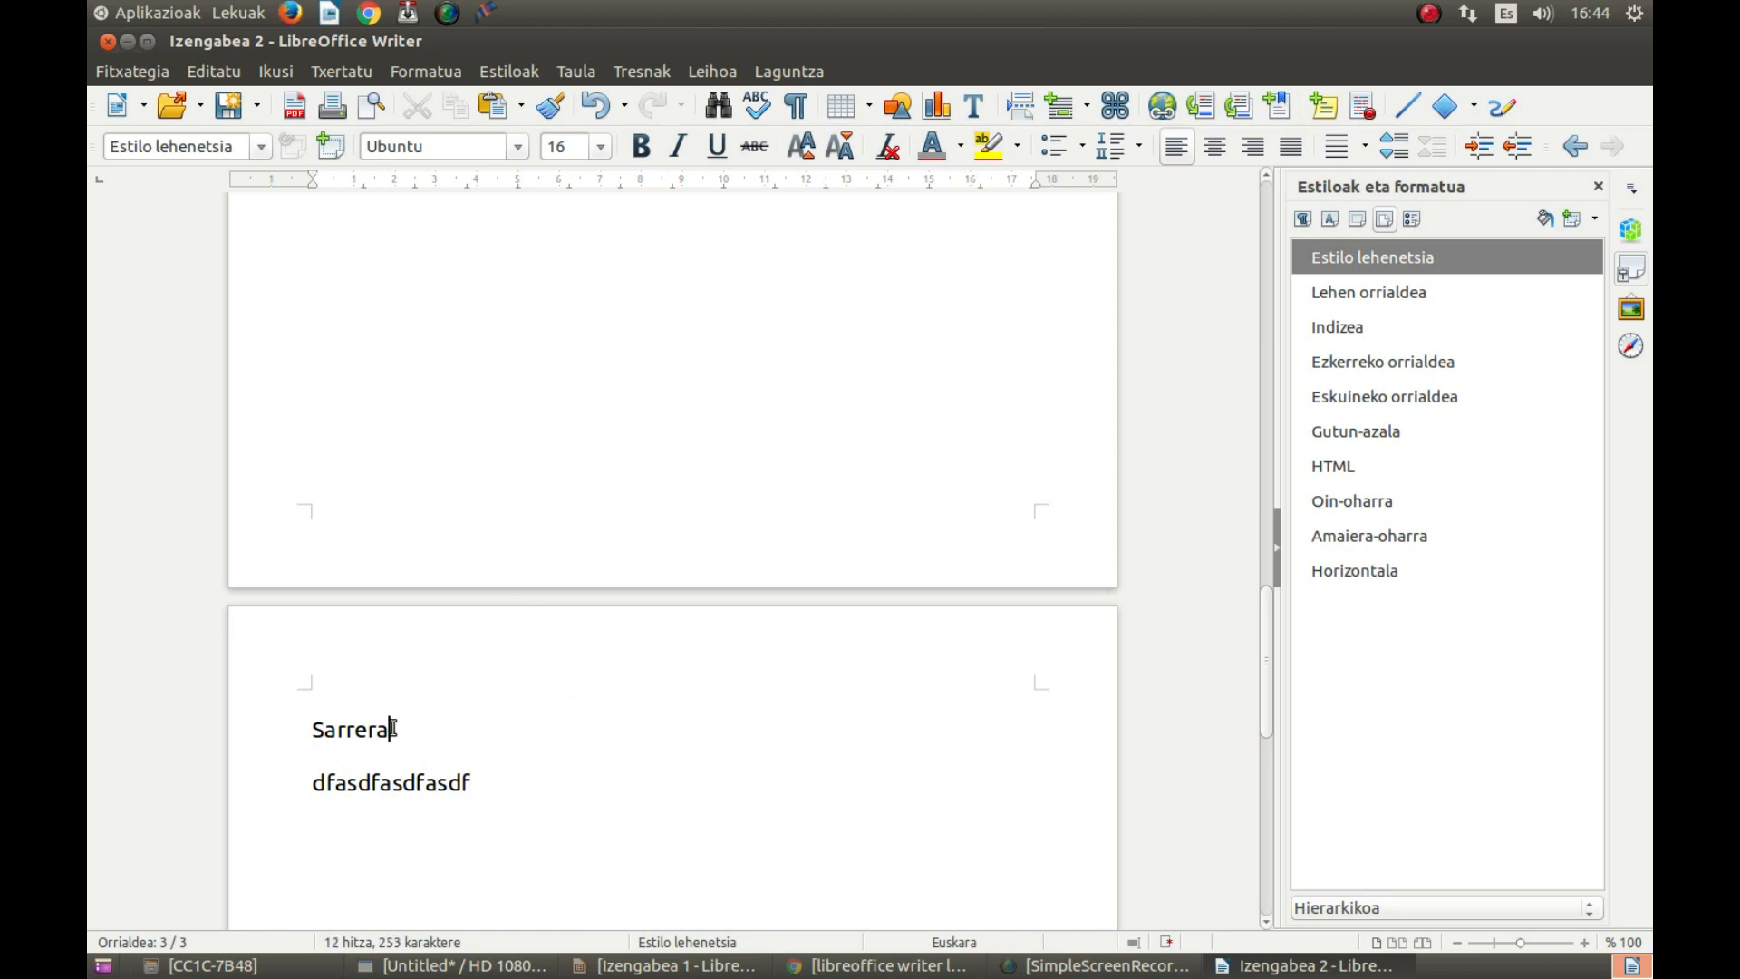
Apply the paragraph style 1. izenburua to the heading "Sarrera" on the third page.
{"action": "left_click_drag", "start_coordinate": [392, 728], "coordinate": [309, 729]}
{"action": "left_click", "coordinate": [261, 146]}
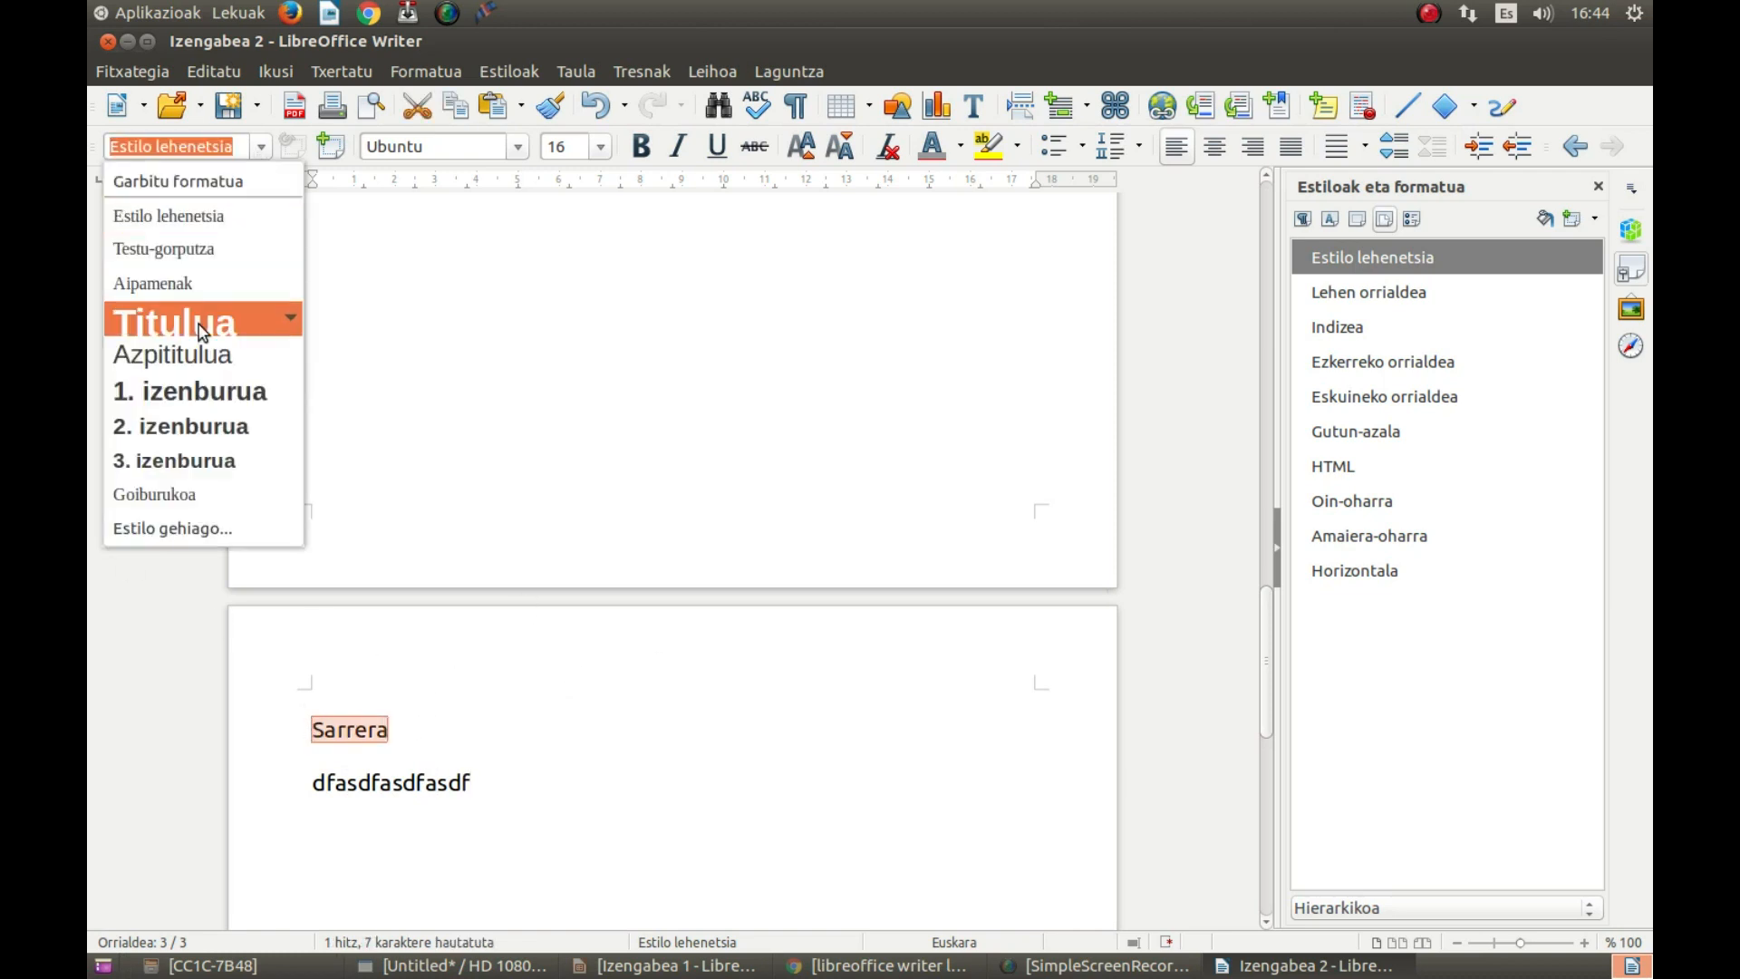
{"action": "left_click", "coordinate": [196, 392]}
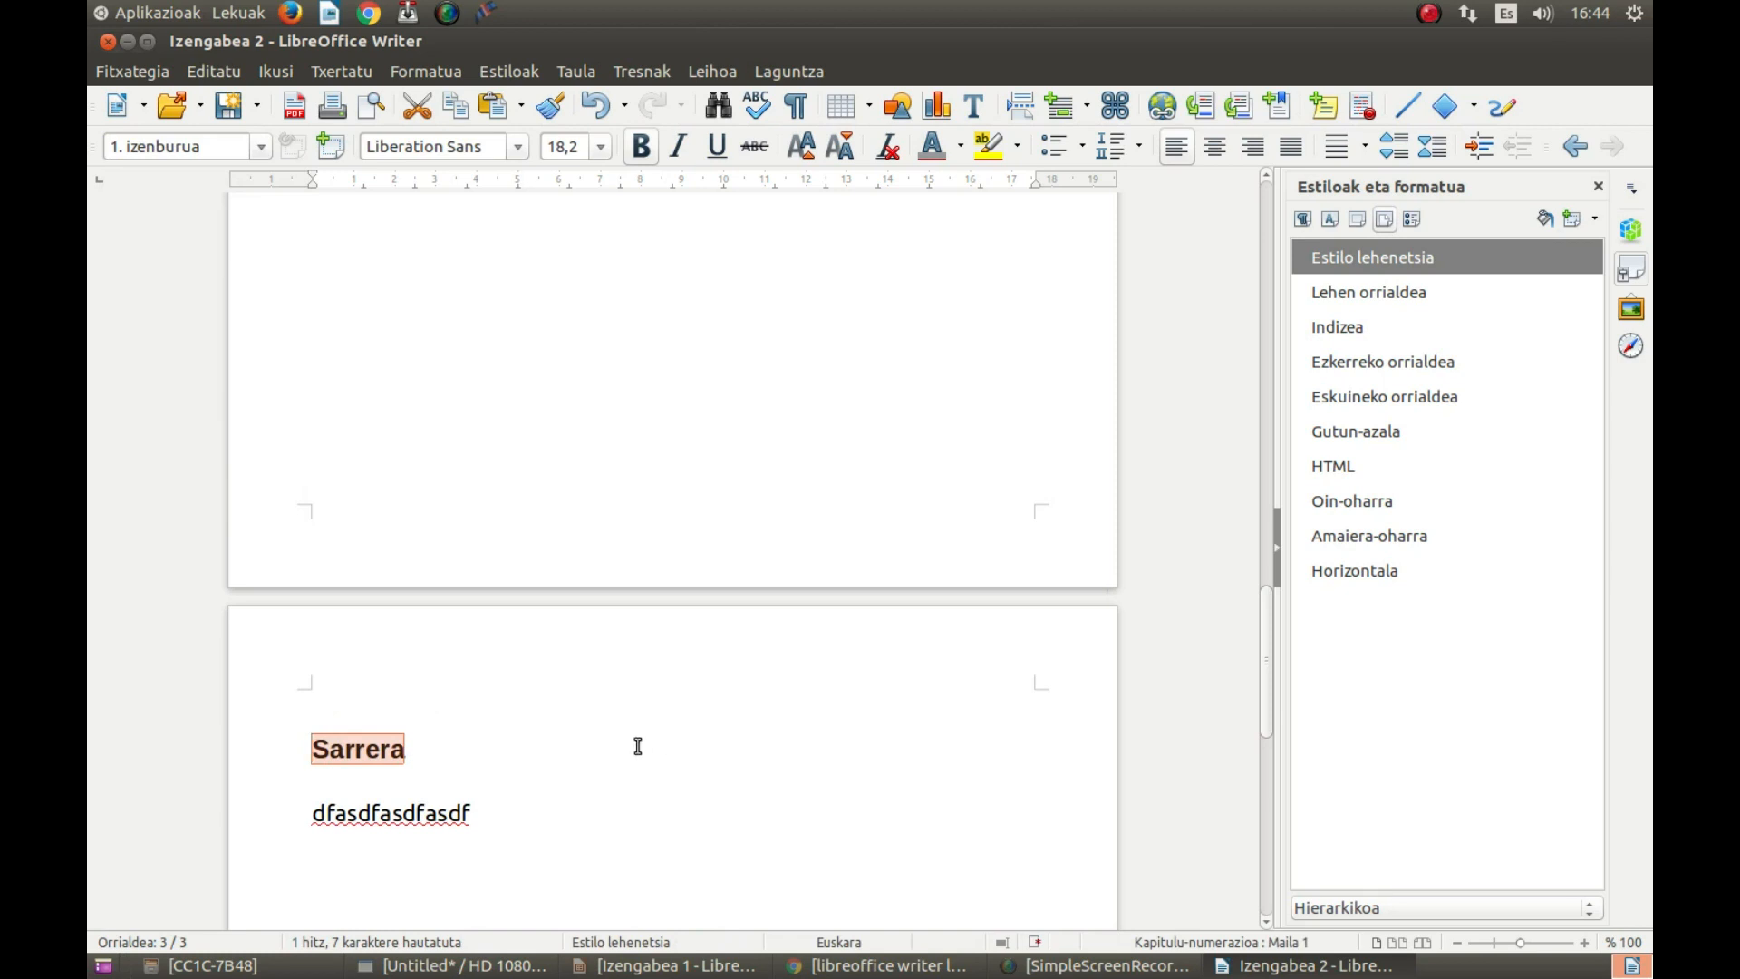
Insert page breaks below the filler text up to the fifth page and write "Instalazioa" there.
{"action": "scroll", "coordinate": [652, 742], "scroll_direction": "down", "scroll_amount": 5}
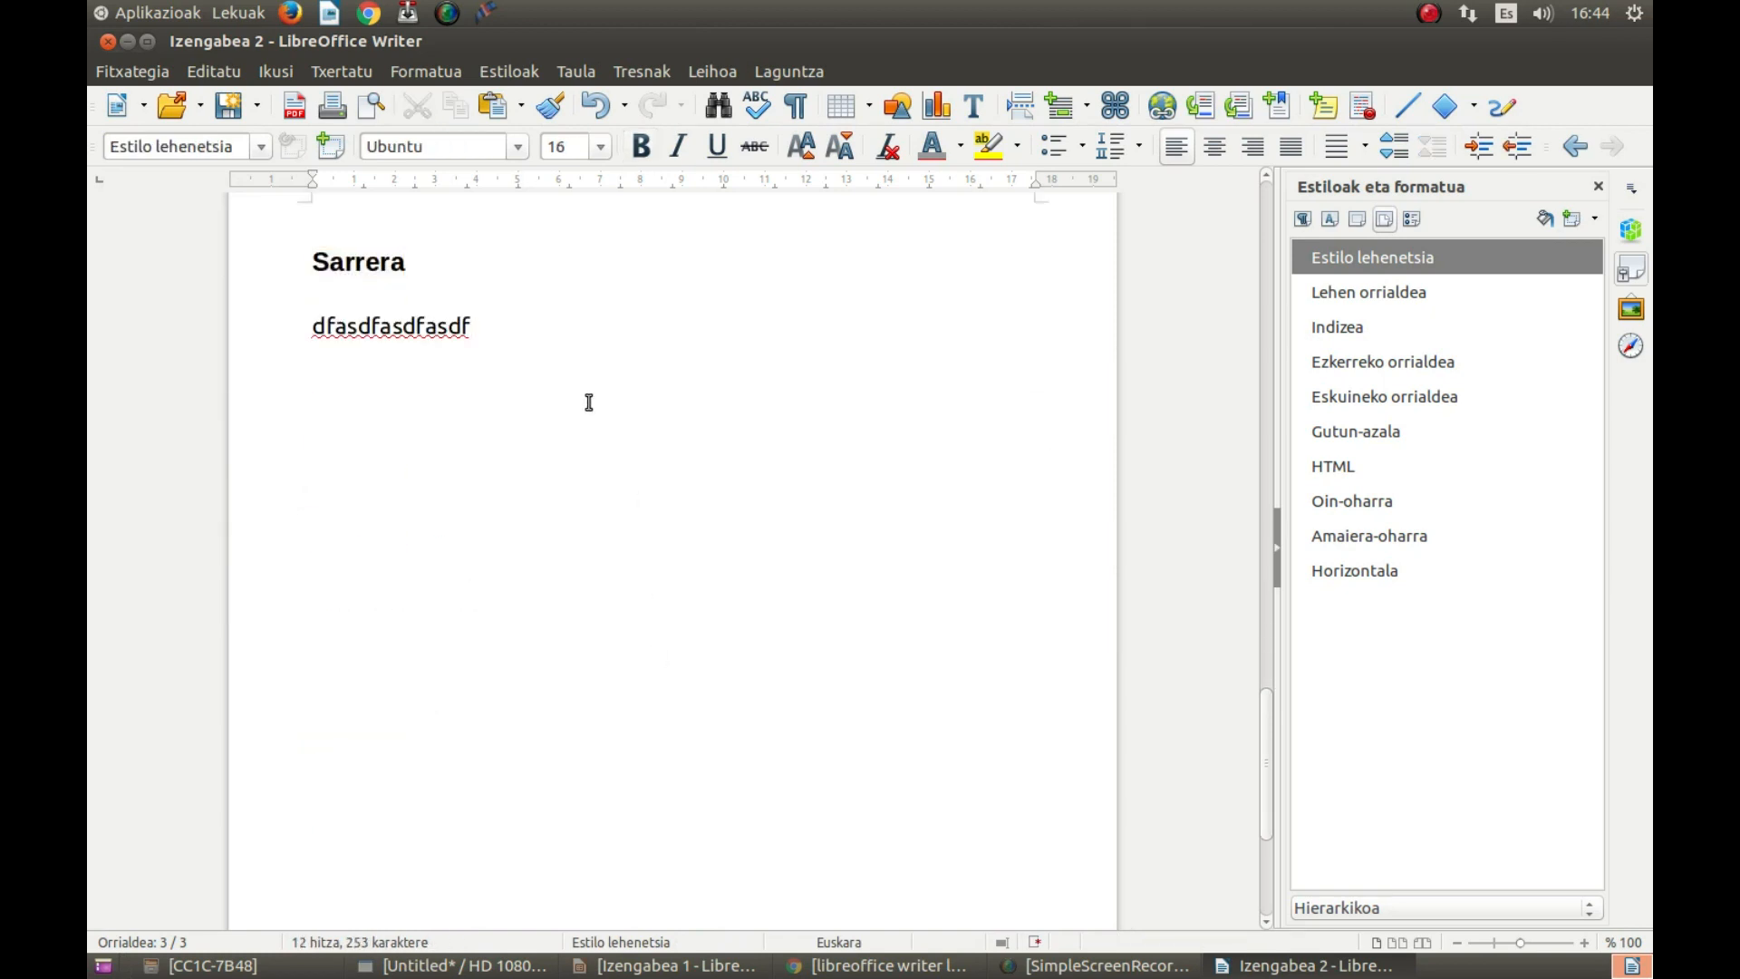
{"action": "key", "text": "ctrl+Return"}
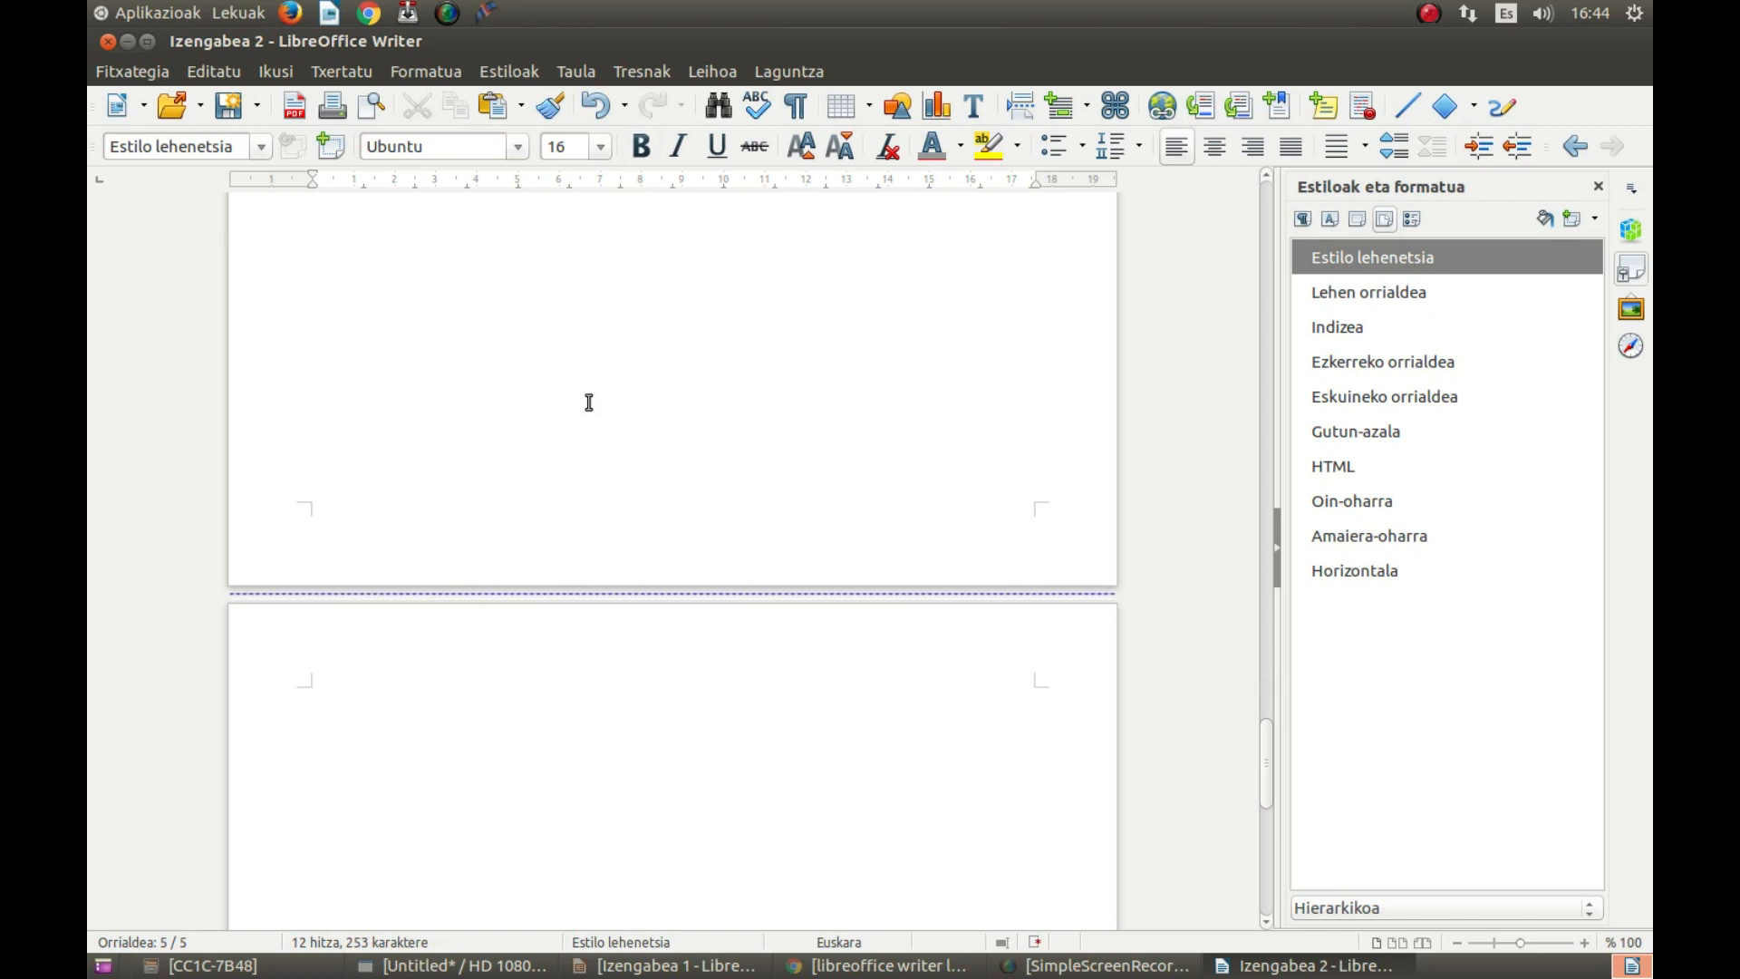
{"action": "type", "text": "Instalazioa"}
Turn on the header of the page style Estilo lehenetsia from the Sarrera page.
{"action": "scroll", "coordinate": [552, 447], "scroll_direction": "up", "scroll_amount": 15}
{"action": "scroll", "coordinate": [554, 427], "scroll_direction": "up", "scroll_amount": 10}
{"action": "scroll", "coordinate": [548, 462], "scroll_direction": "up", "scroll_amount": 10}
{"action": "scroll", "coordinate": [547, 462], "scroll_direction": "down", "scroll_amount": 15}
{"action": "left_click", "coordinate": [375, 400]}
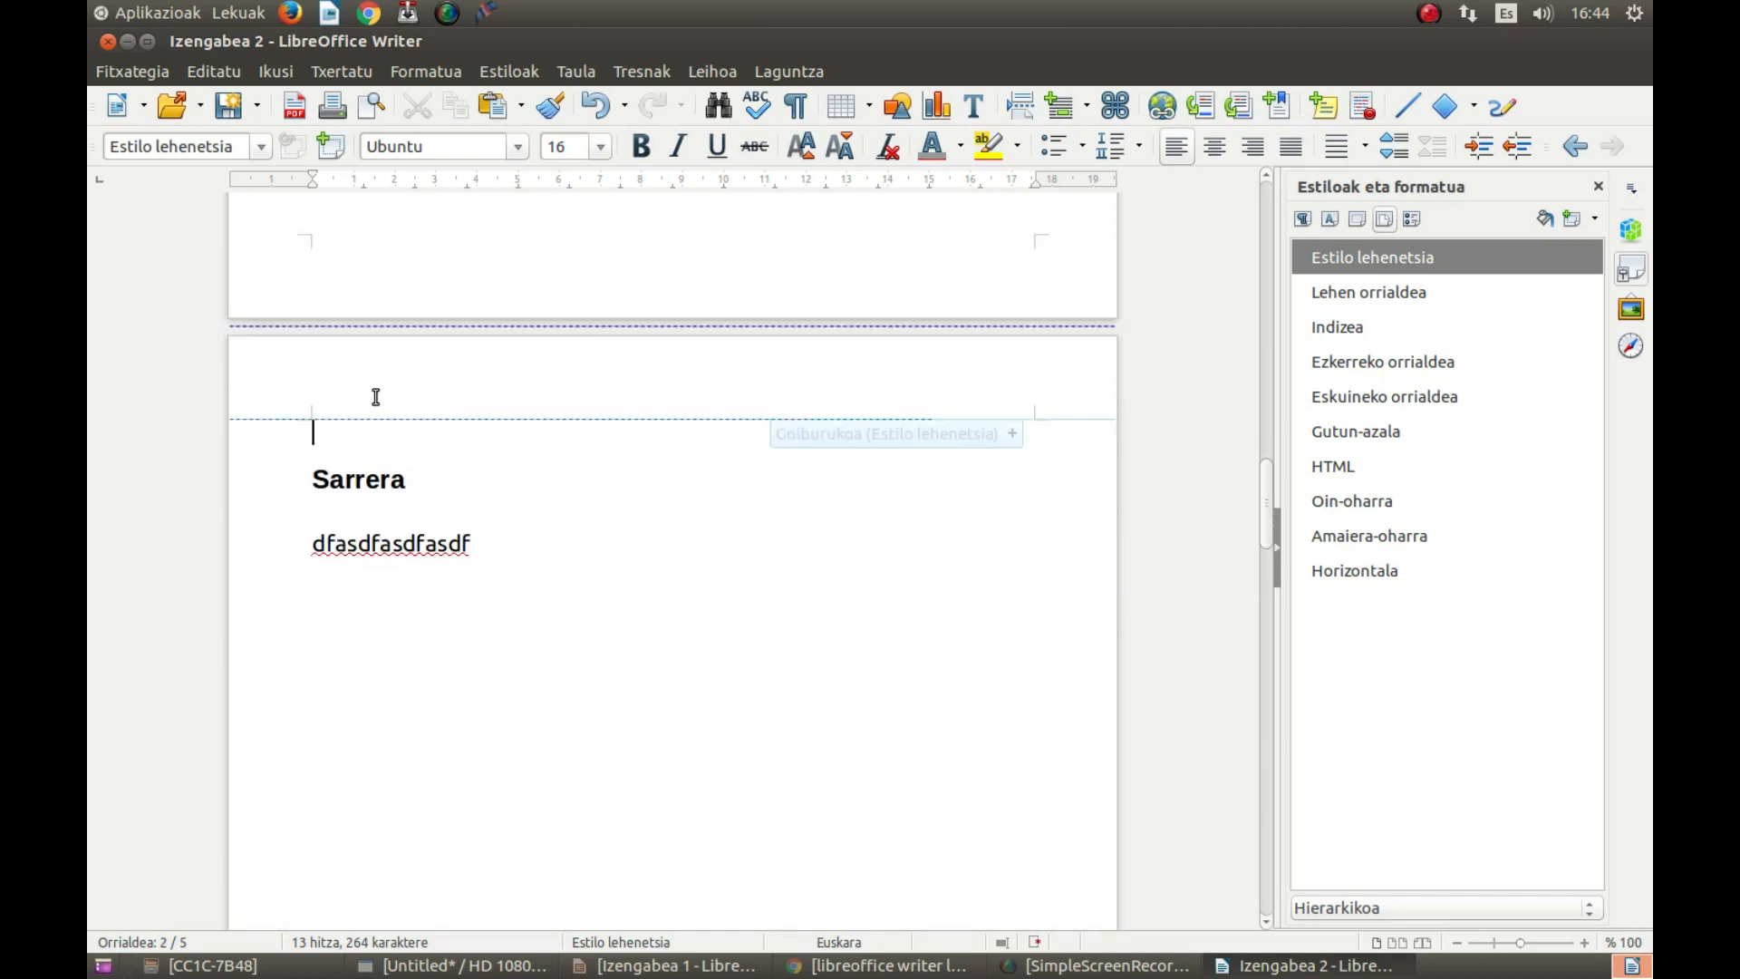
{"action": "left_click", "coordinate": [1016, 441]}
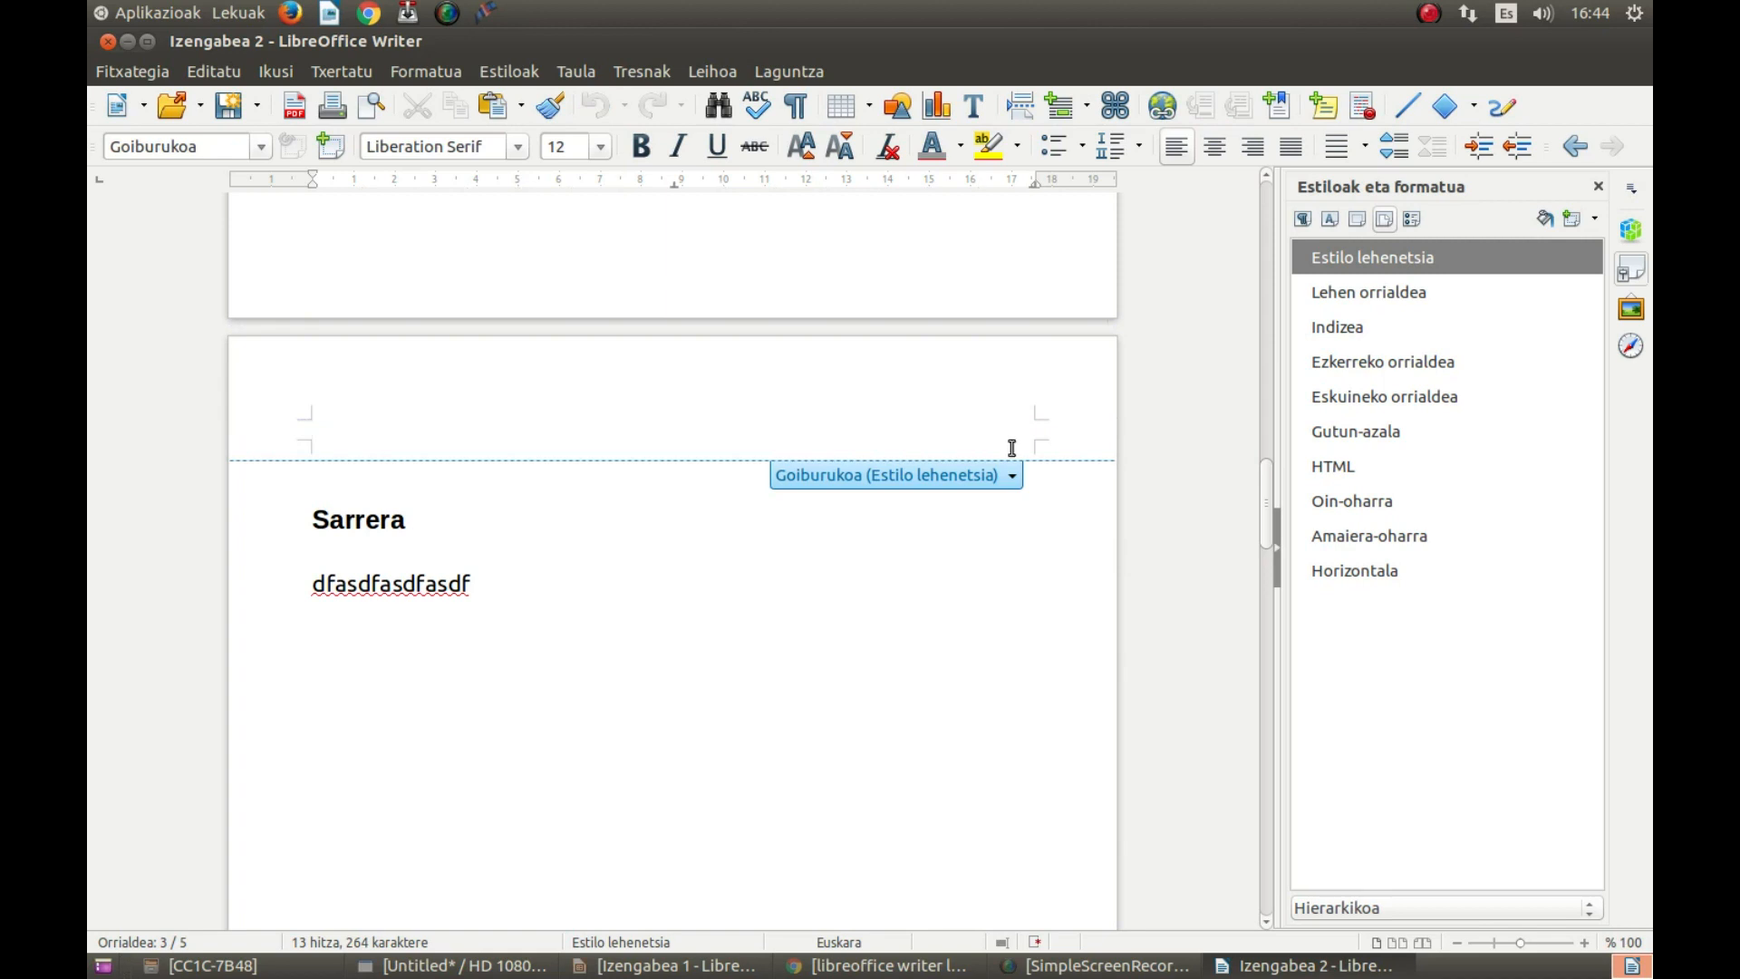
Turn on the footer of the page style Estilo lehenetsia on the third page.
{"action": "key", "text": "ctrl+End"}
{"action": "scroll", "coordinate": [1042, 480], "scroll_direction": "up", "scroll_amount": 6}
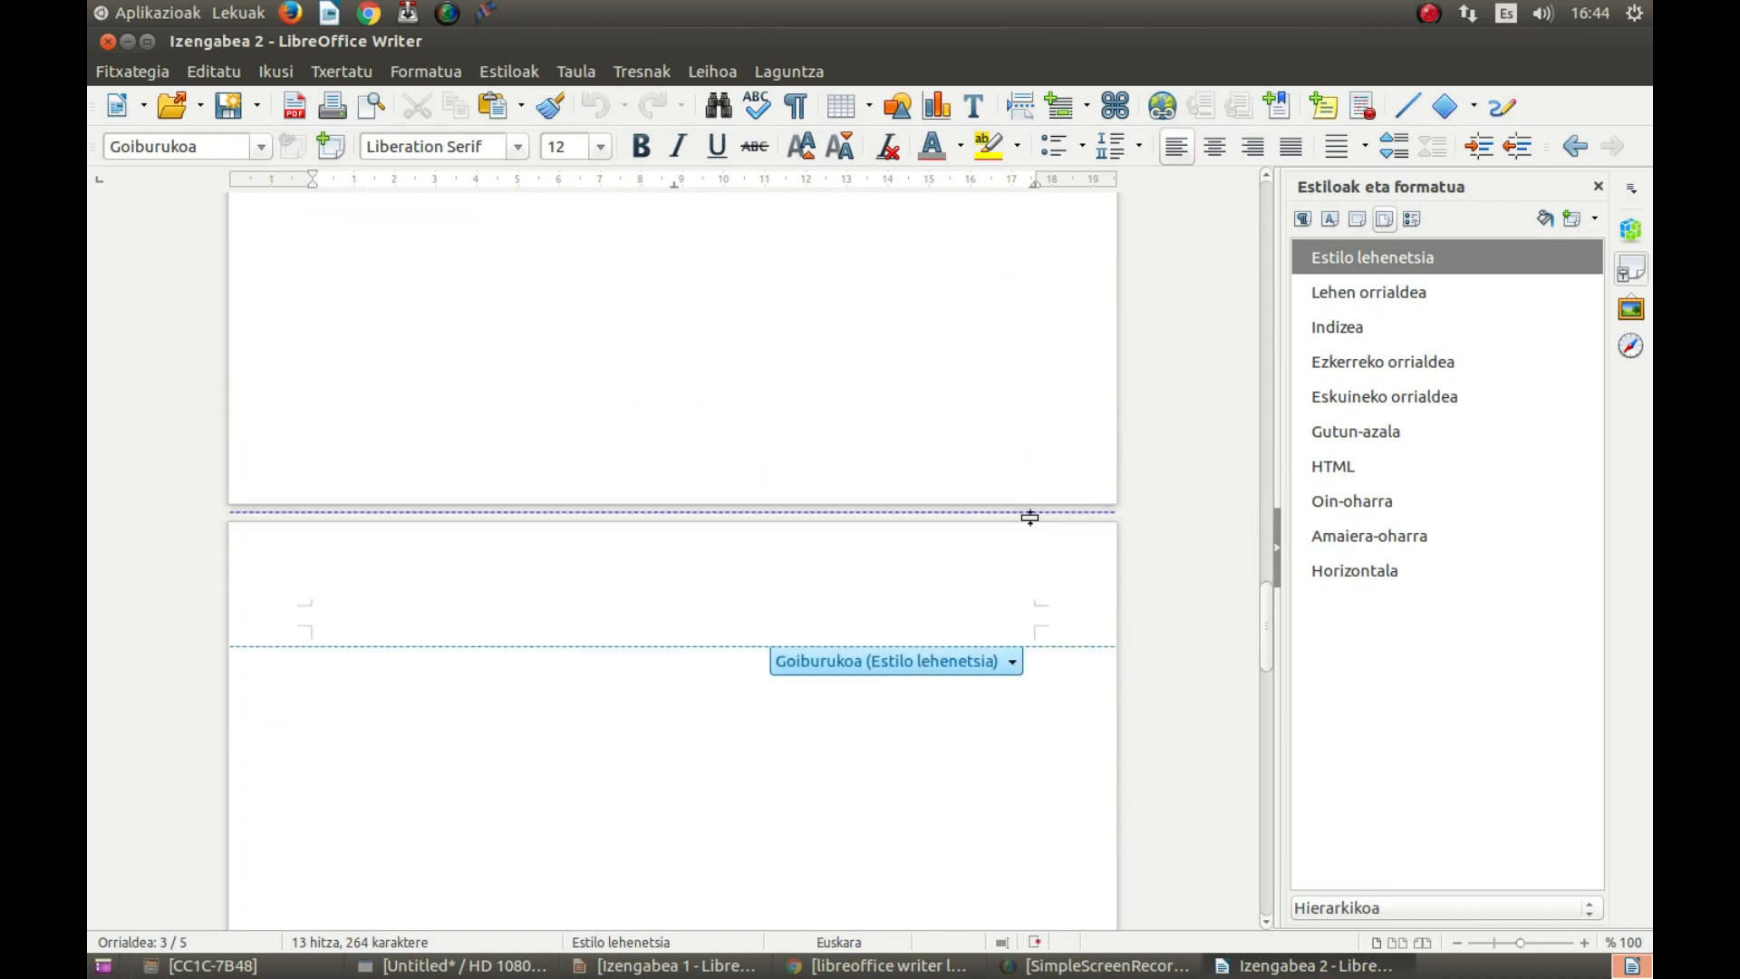
{"action": "scroll", "coordinate": [1006, 471], "scroll_direction": "down", "scroll_amount": 4}
{"action": "scroll", "coordinate": [992, 440], "scroll_direction": "up", "scroll_amount": 5}
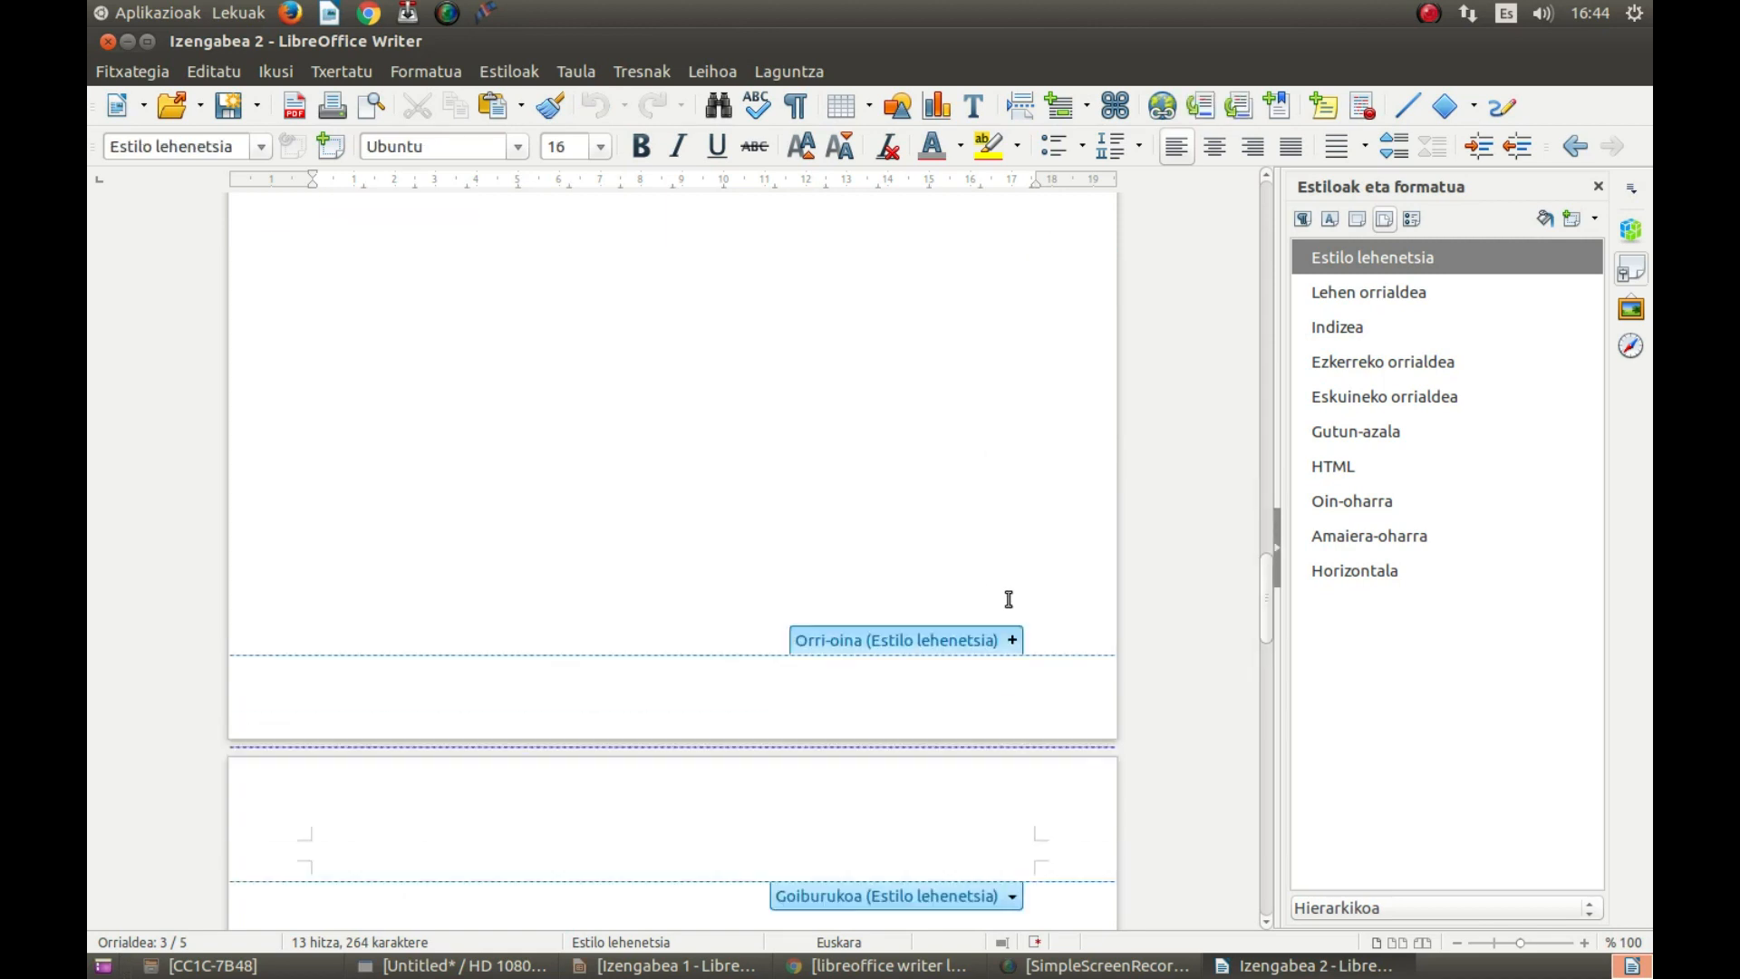
{"action": "left_click", "coordinate": [1022, 640]}
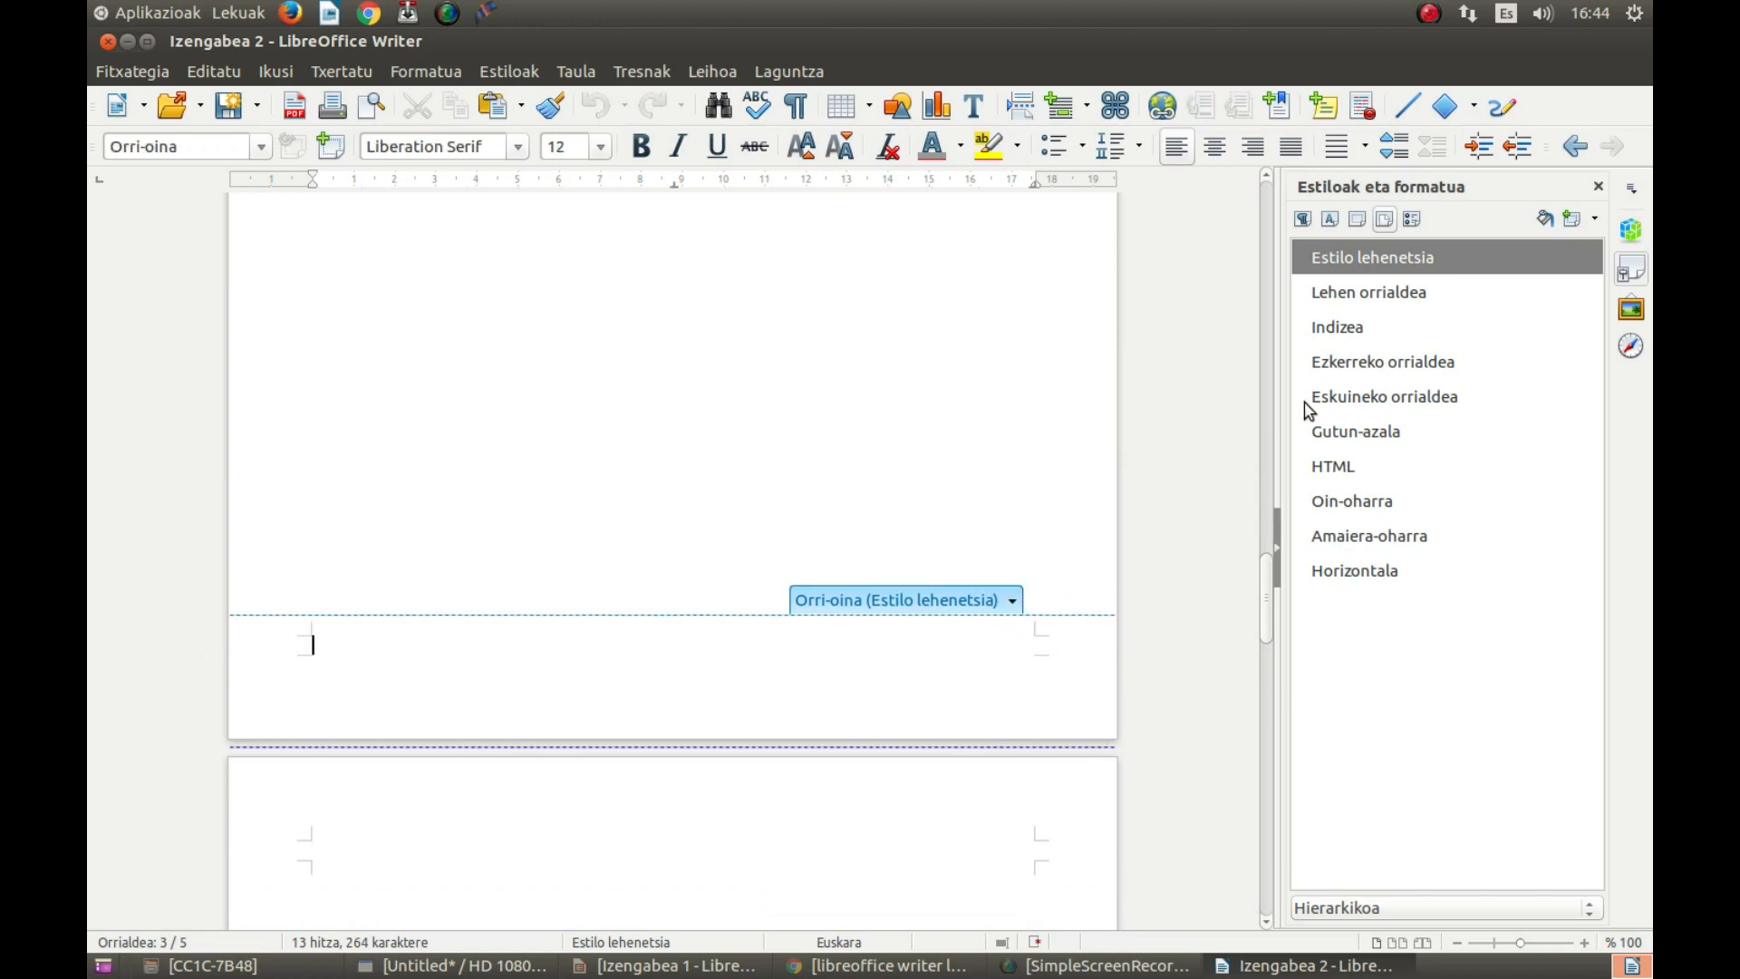
Centre the footer paragraph on the third page and insert a page number field in it.
{"action": "left_click", "coordinate": [1213, 152]}
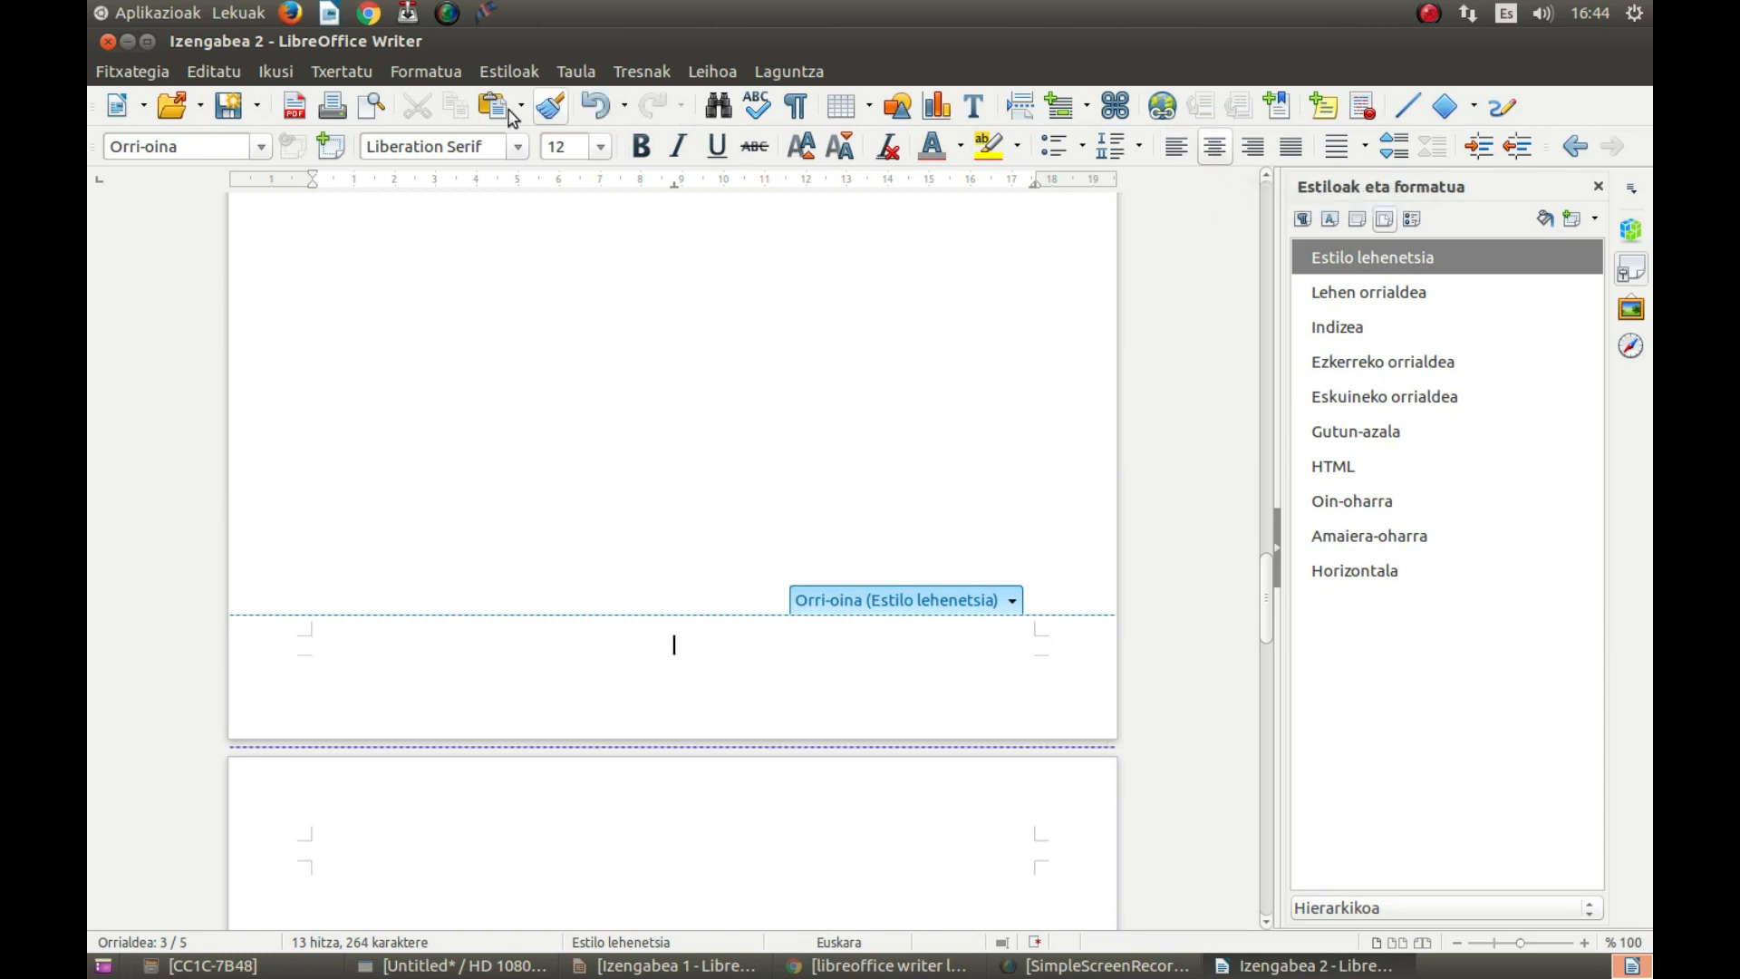
{"action": "left_click", "coordinate": [362, 72]}
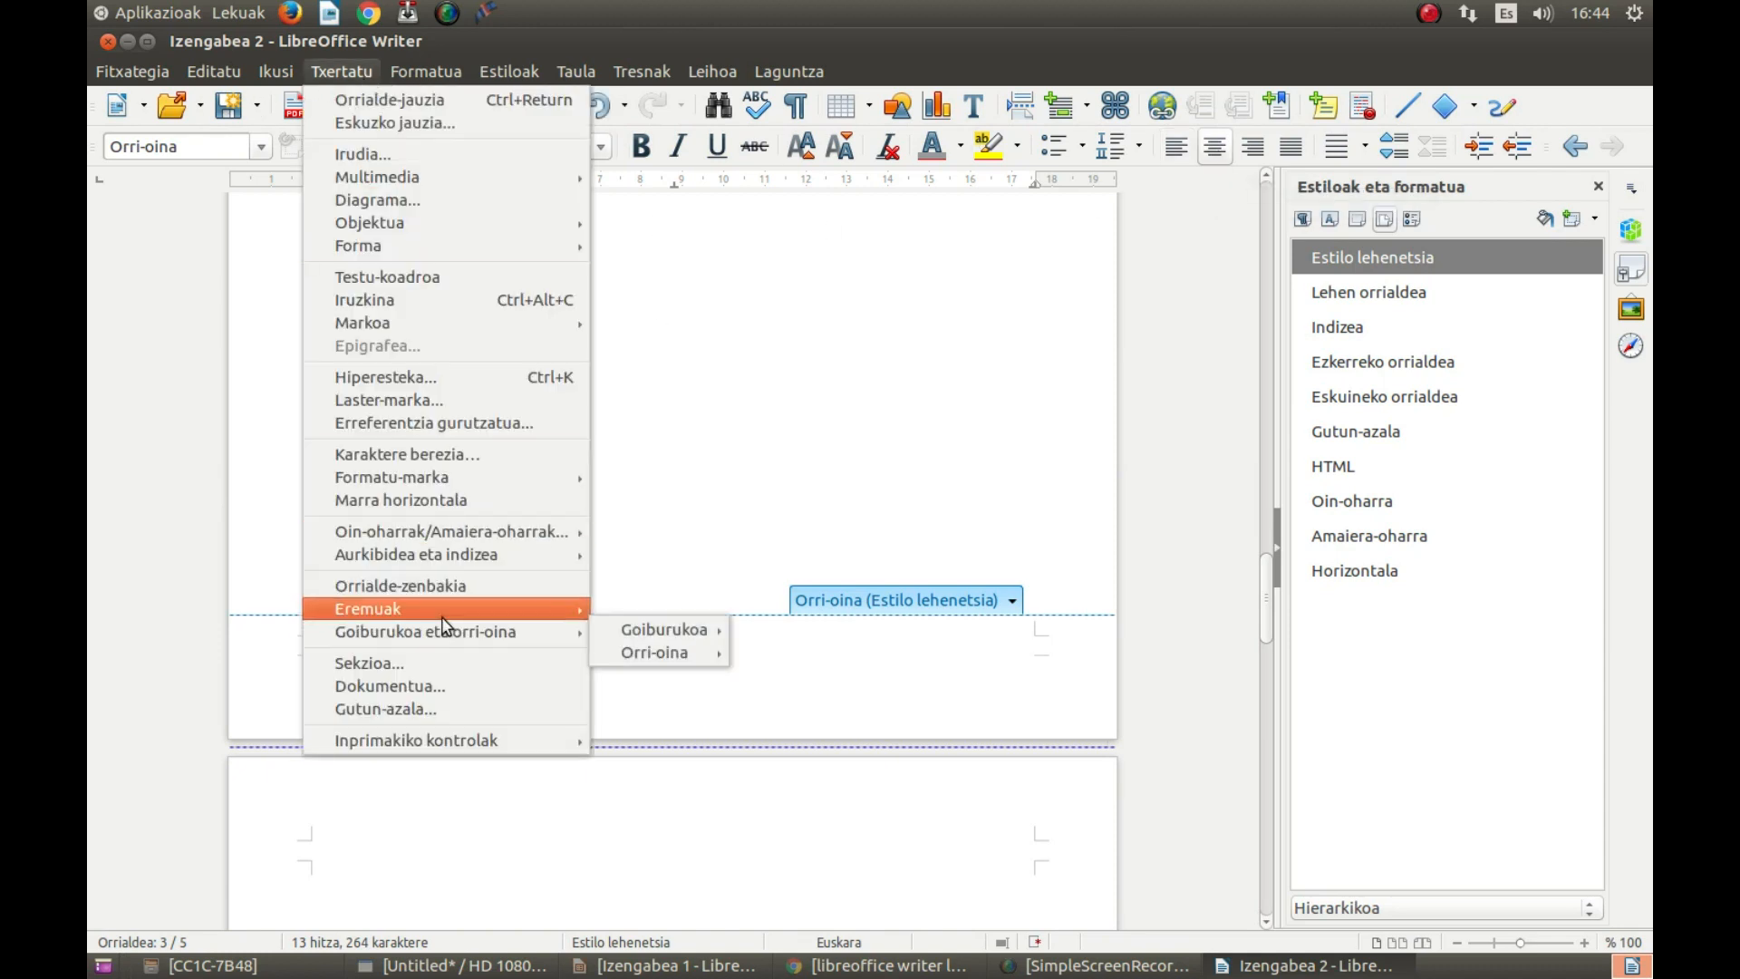
{"action": "mouse_move", "coordinate": [443, 613]}
{"action": "left_click", "coordinate": [725, 609]}
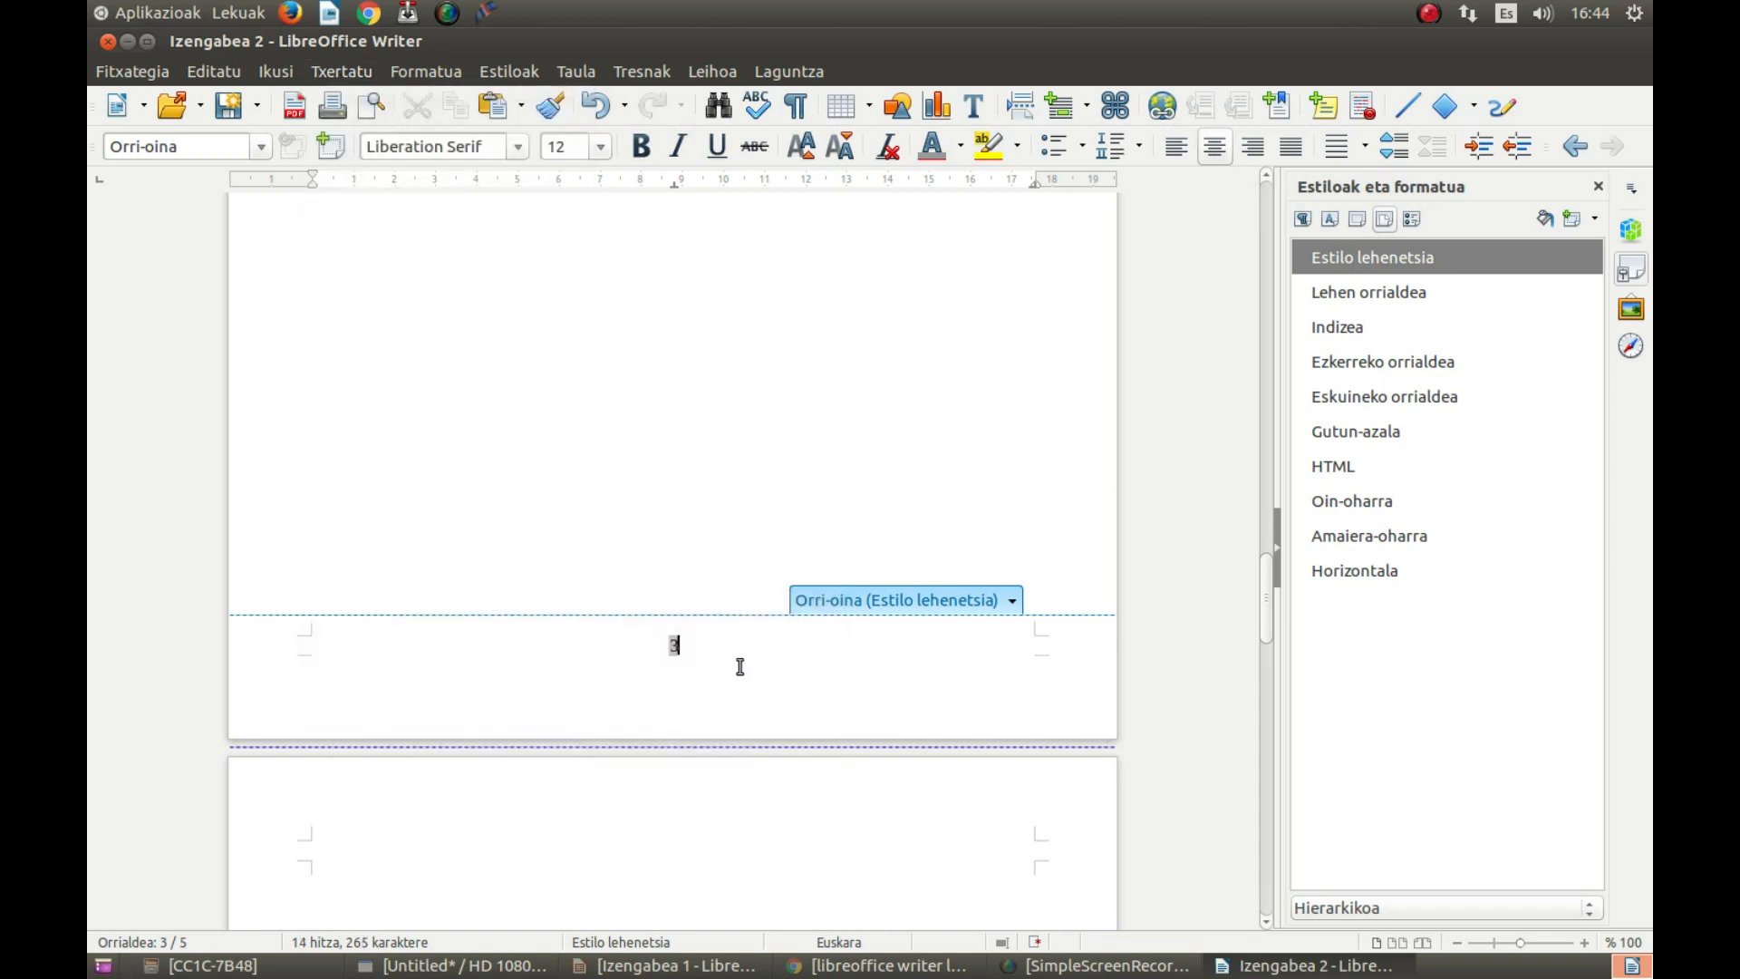
Try an offset of 3 on the footer's page number field, check the pages, and remove the field.
{"action": "right_click", "coordinate": [672, 641]}
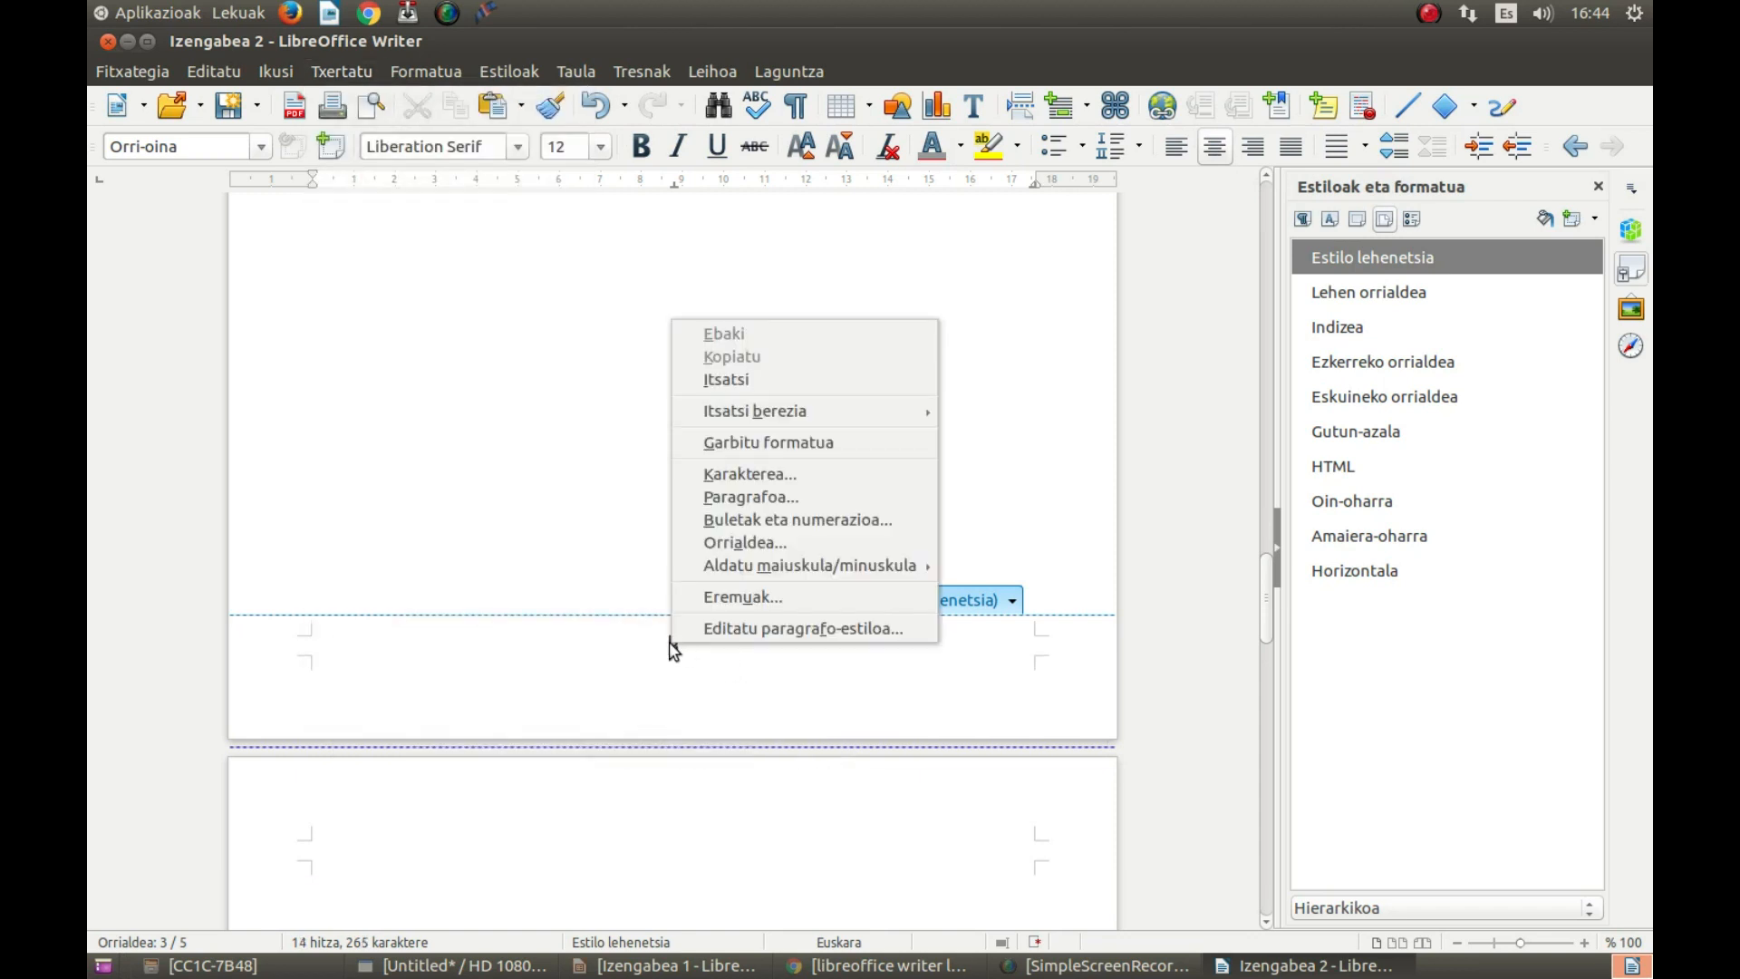
{"action": "left_click", "coordinate": [725, 600]}
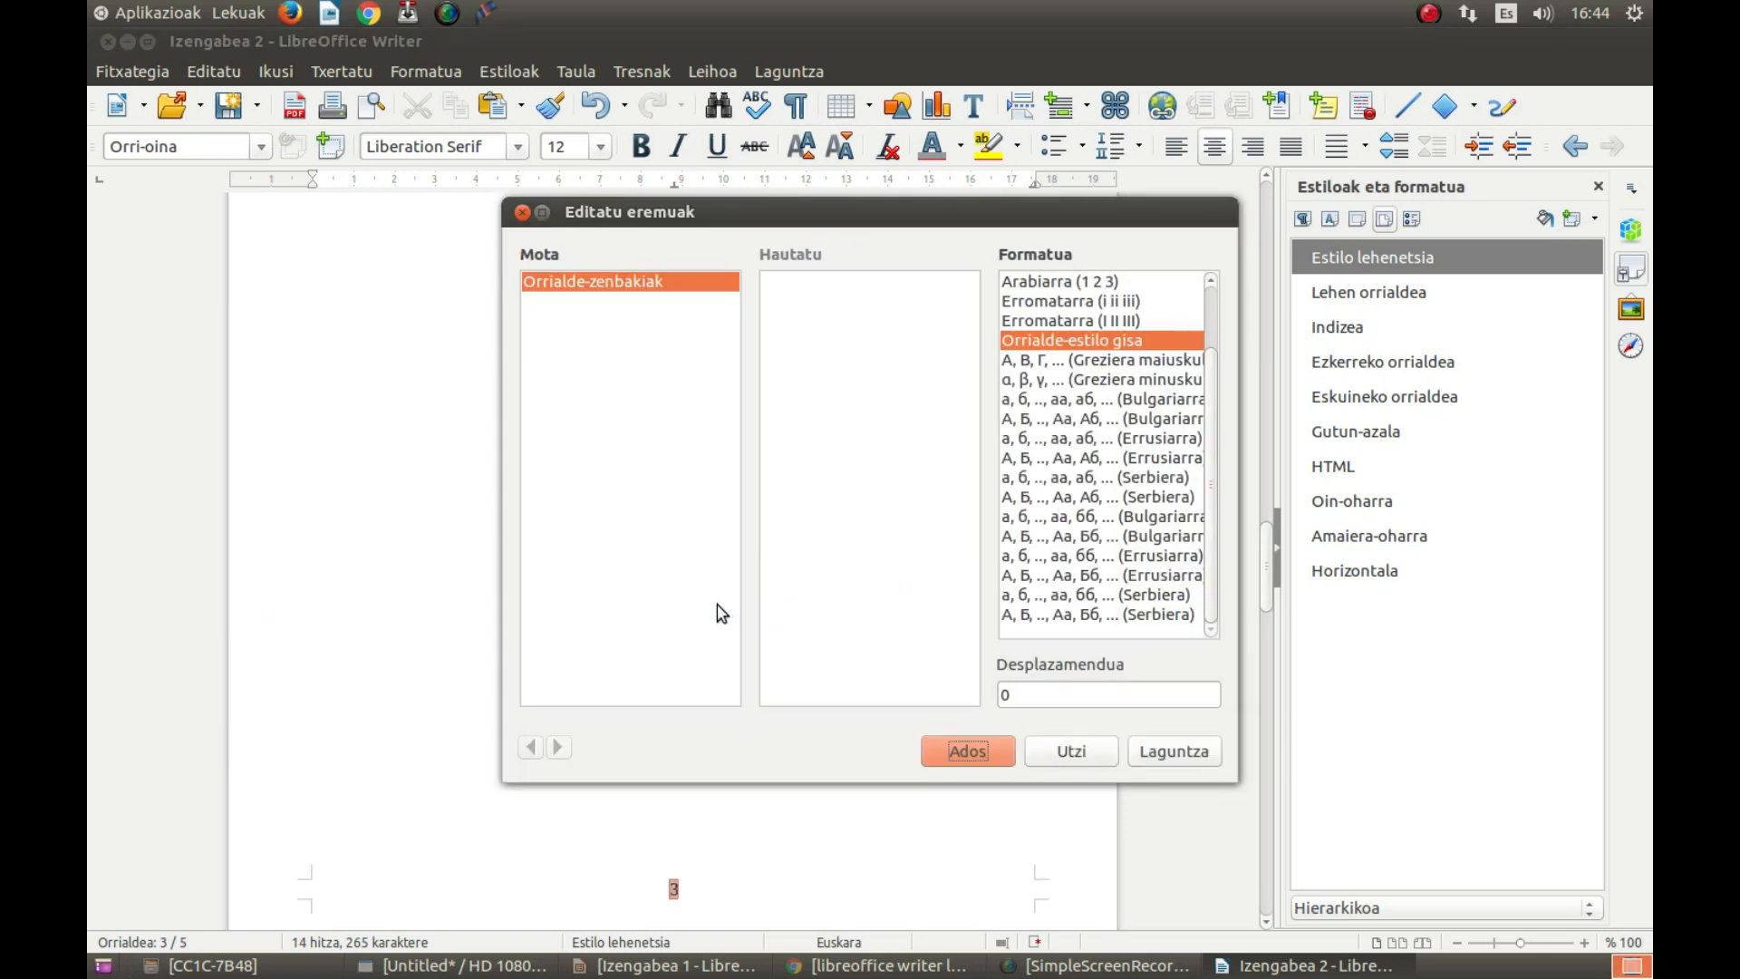
{"action": "left_click", "coordinate": [1024, 695]}
{"action": "type", "text": "3"}
{"action": "left_click", "coordinate": [997, 749]}
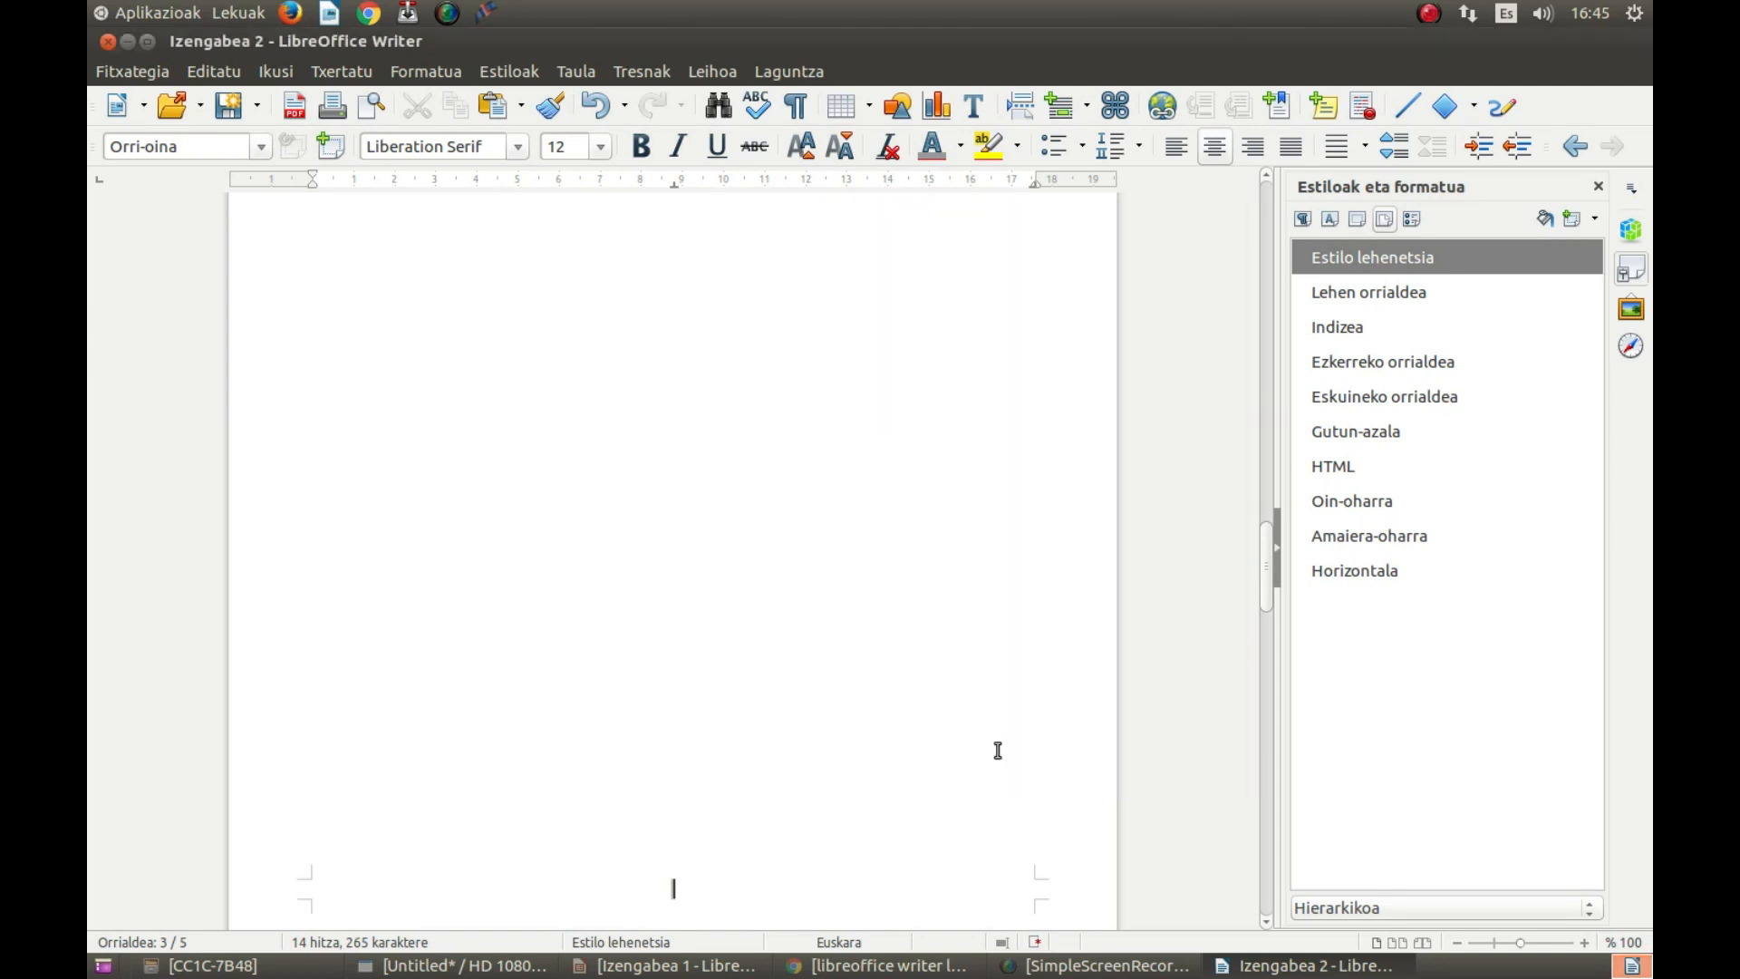
{"action": "scroll", "coordinate": [948, 792], "scroll_direction": "down", "scroll_amount": 10}
{"action": "scroll", "coordinate": [949, 791], "scroll_direction": "up", "scroll_amount": 10}
{"action": "scroll", "coordinate": [949, 792], "scroll_direction": "down", "scroll_amount": 3}
{"action": "scroll", "coordinate": [951, 792], "scroll_direction": "up", "scroll_amount": 4}
{"action": "scroll", "coordinate": [956, 795], "scroll_direction": "down", "scroll_amount": 7}
{"action": "scroll", "coordinate": [956, 794], "scroll_direction": "up", "scroll_amount": 5}
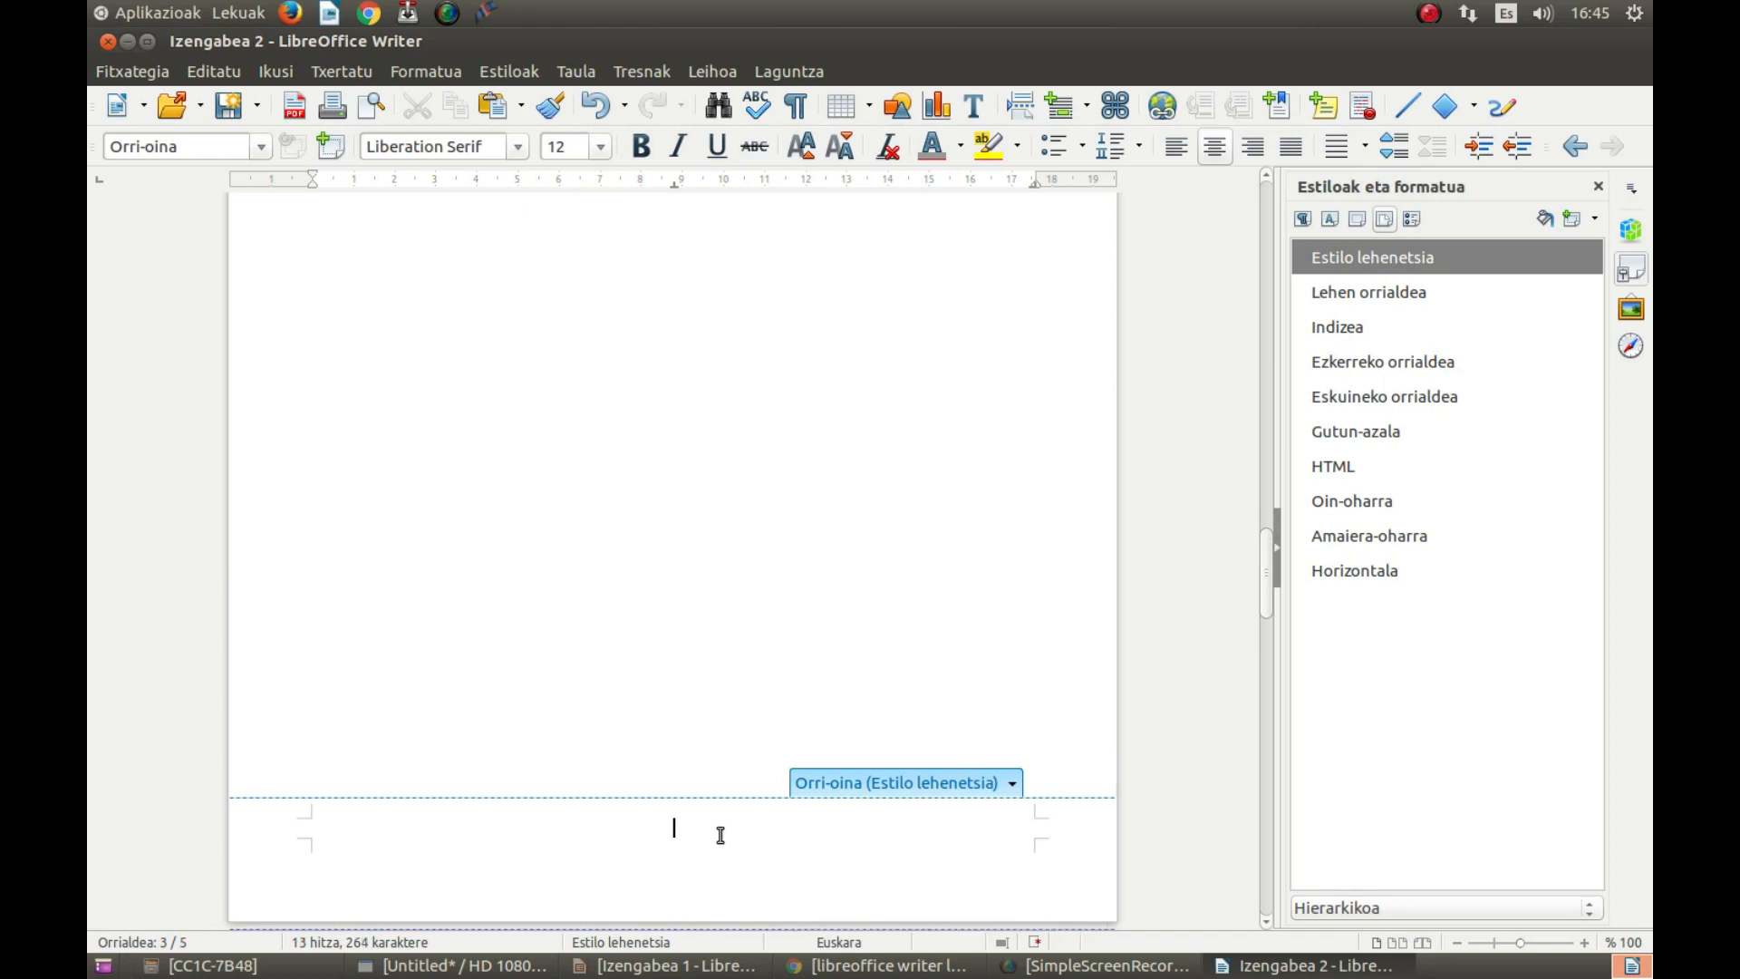
Insert a page number field without an offset in the centred footer of the third page.
{"action": "left_click", "coordinate": [337, 70]}
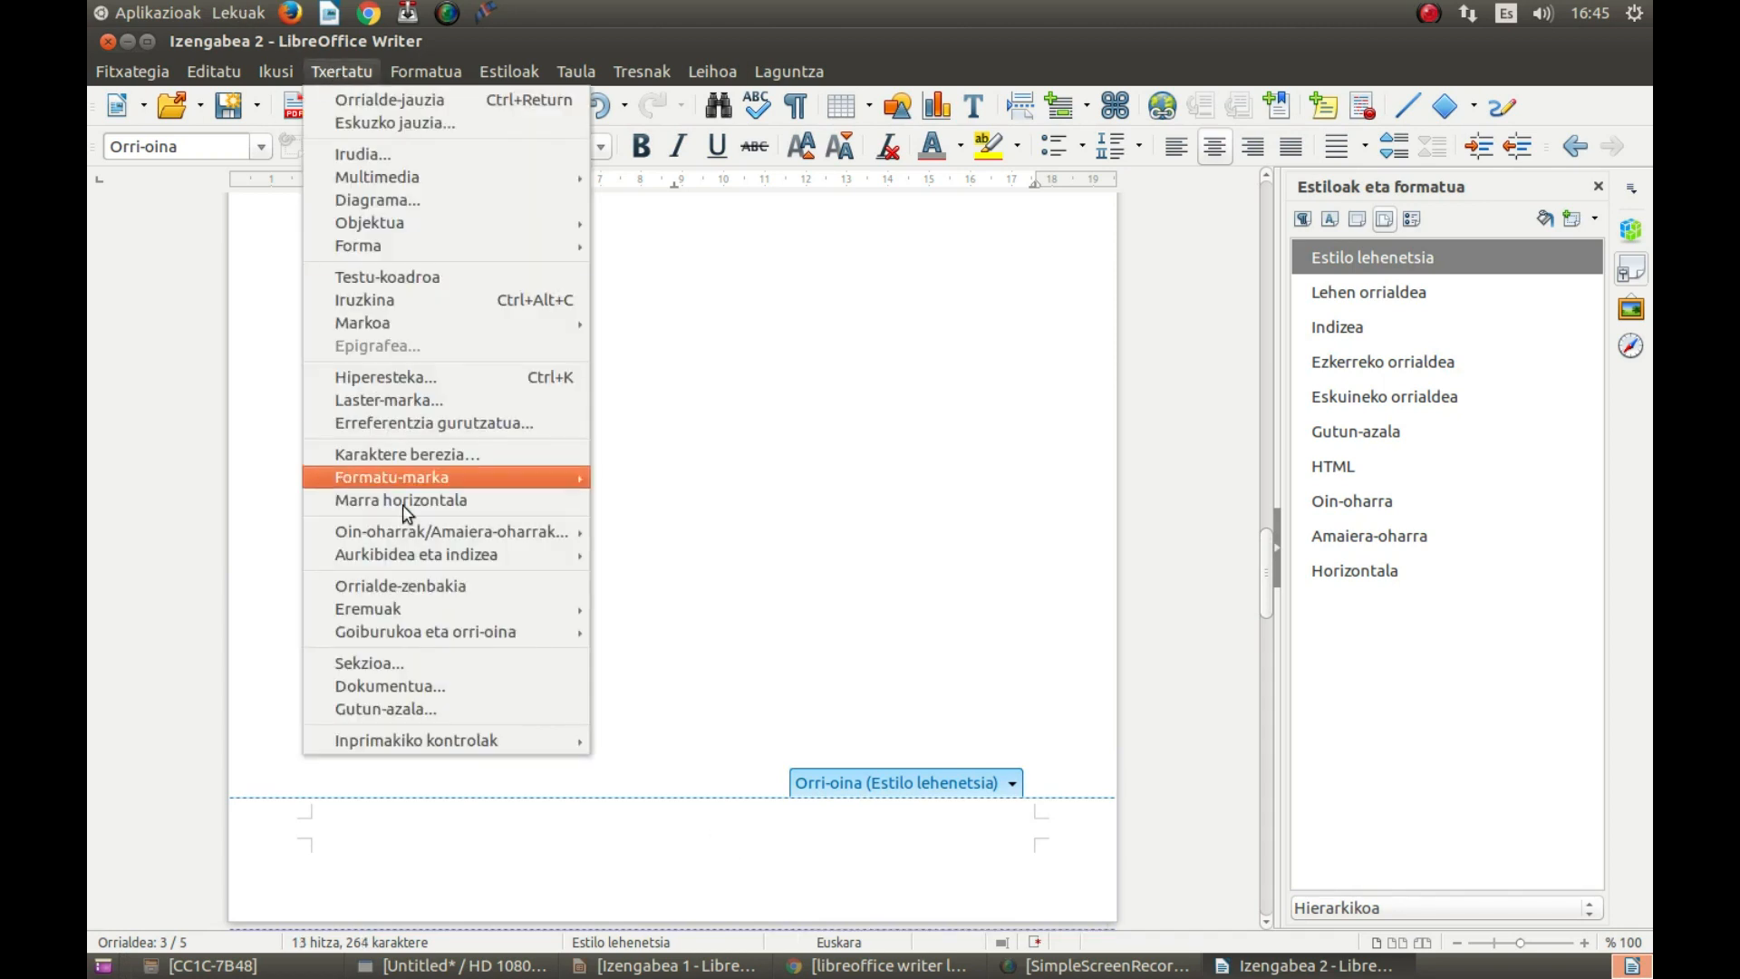
{"action": "mouse_move", "coordinate": [426, 609]}
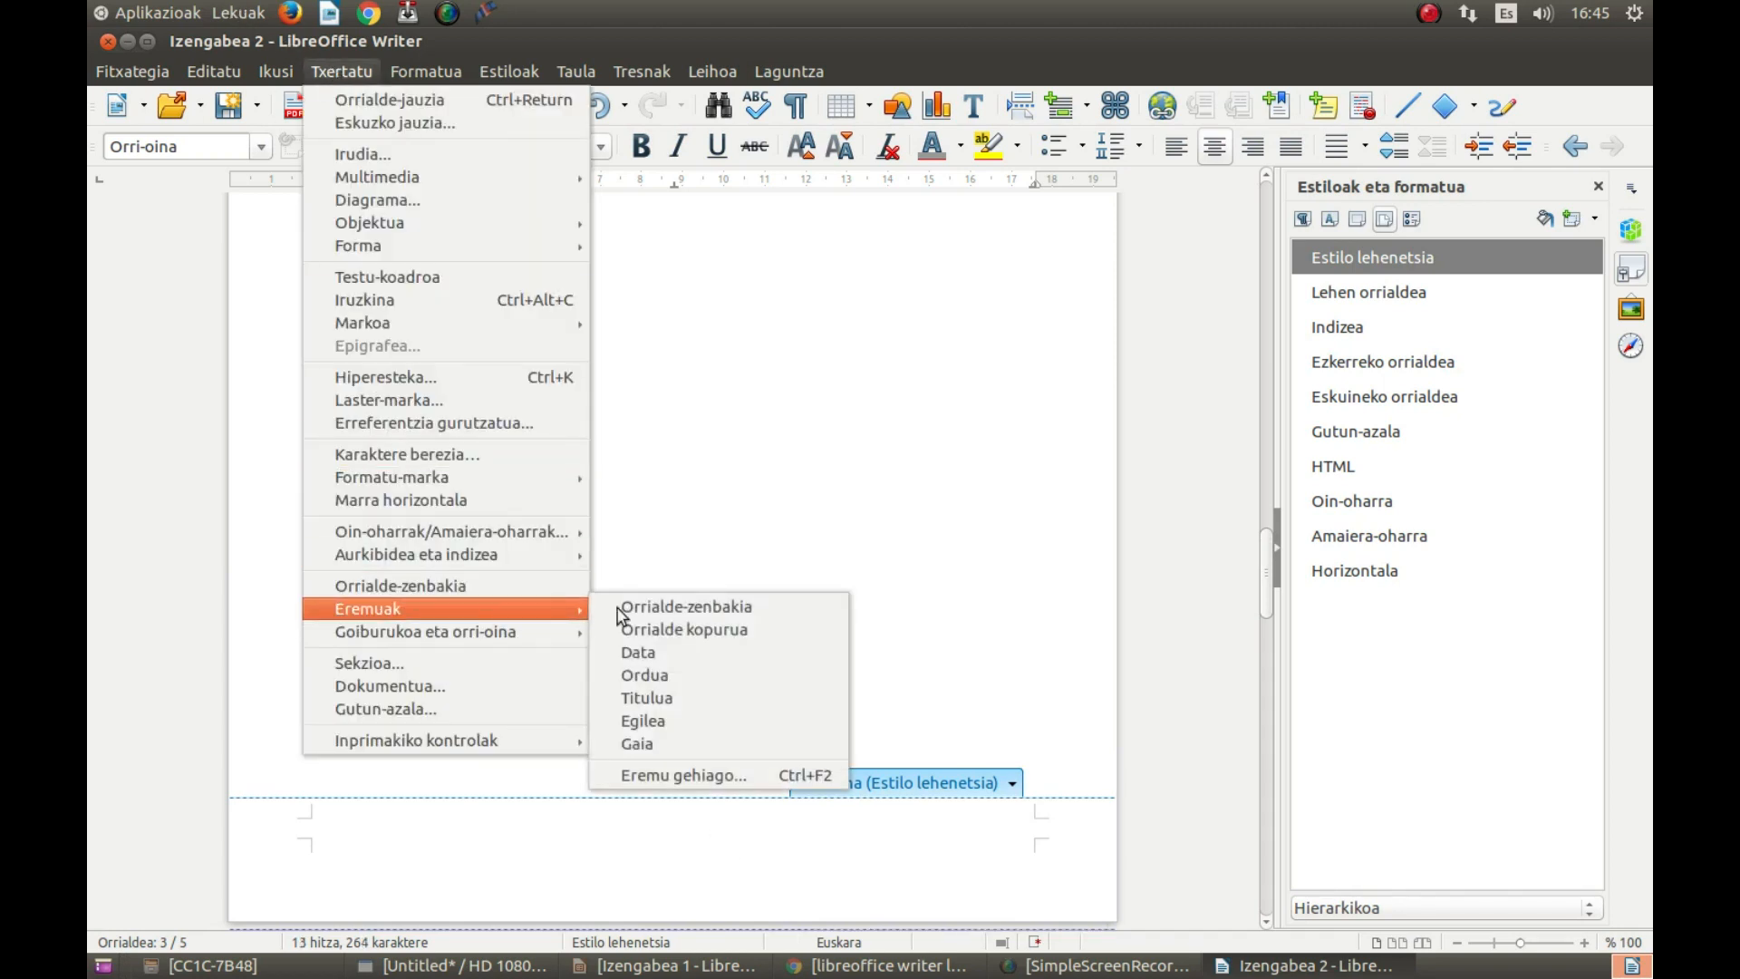
{"action": "left_click", "coordinate": [696, 606]}
Set the page numbers in the index to 3 for Sarrera and 5 for Instalazioa.
{"action": "scroll", "coordinate": [719, 820], "scroll_direction": "up", "scroll_amount": 15}
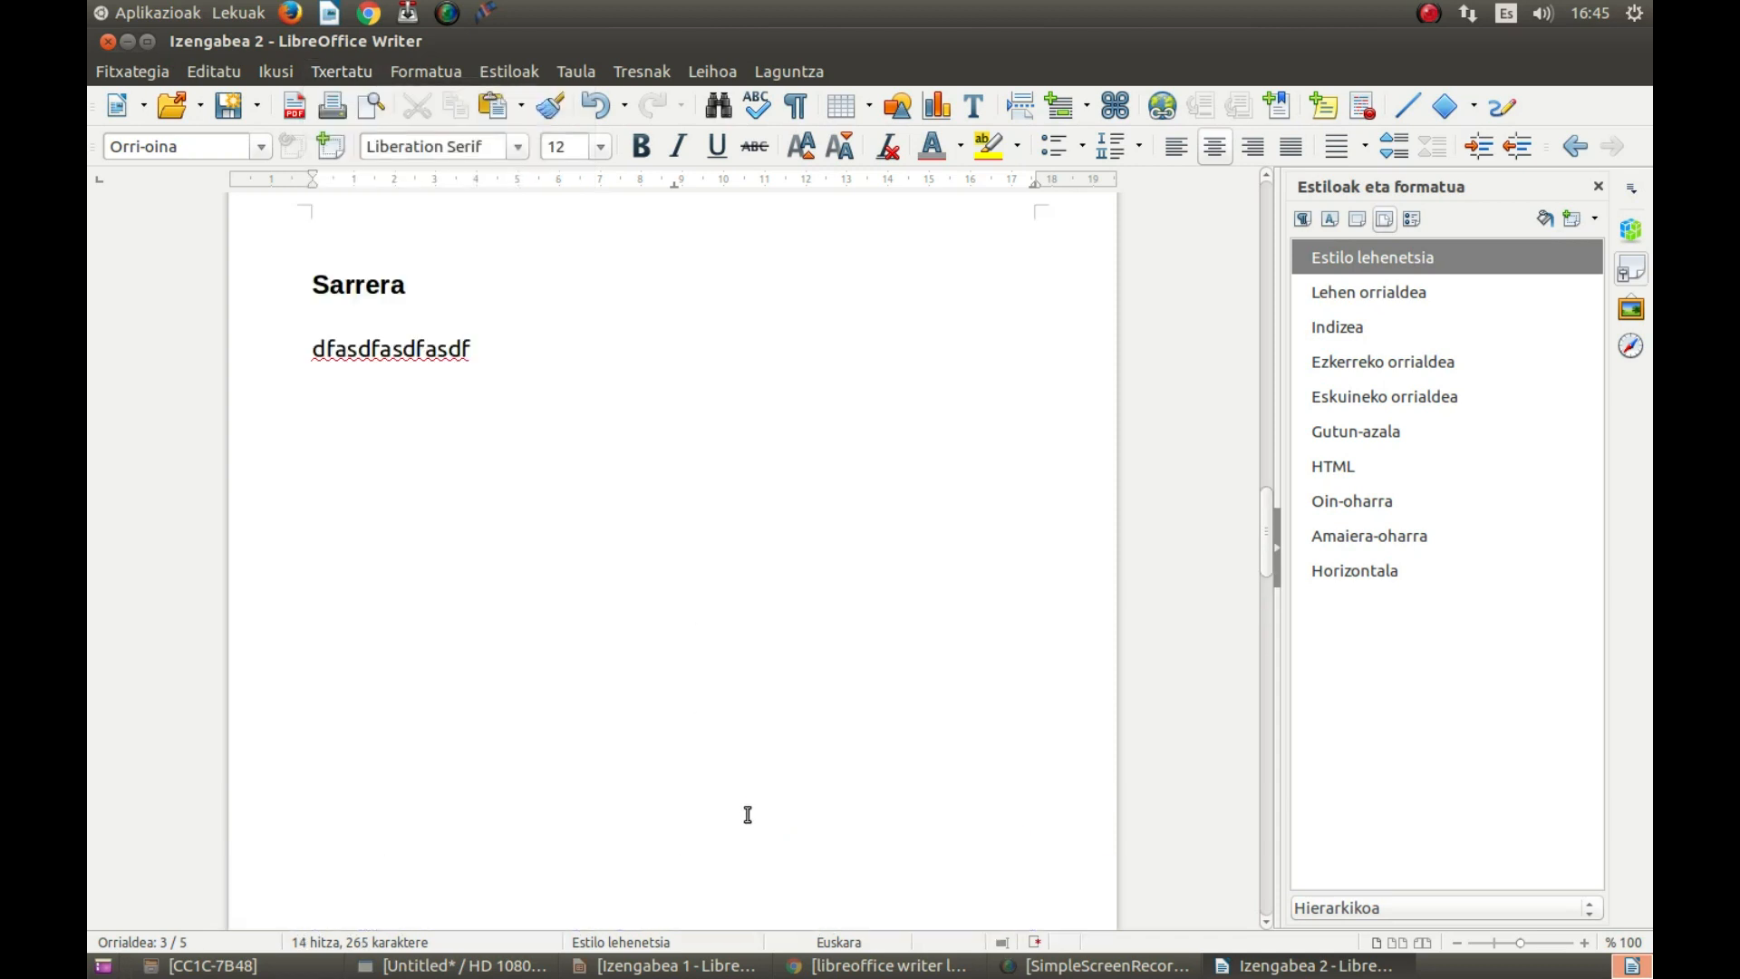
{"action": "left_click", "coordinate": [986, 600]}
{"action": "key", "text": "BackSpace"}
{"action": "type", "text": "3"}
{"action": "left_click", "coordinate": [999, 614]}
{"action": "key", "text": "BackSpace"}
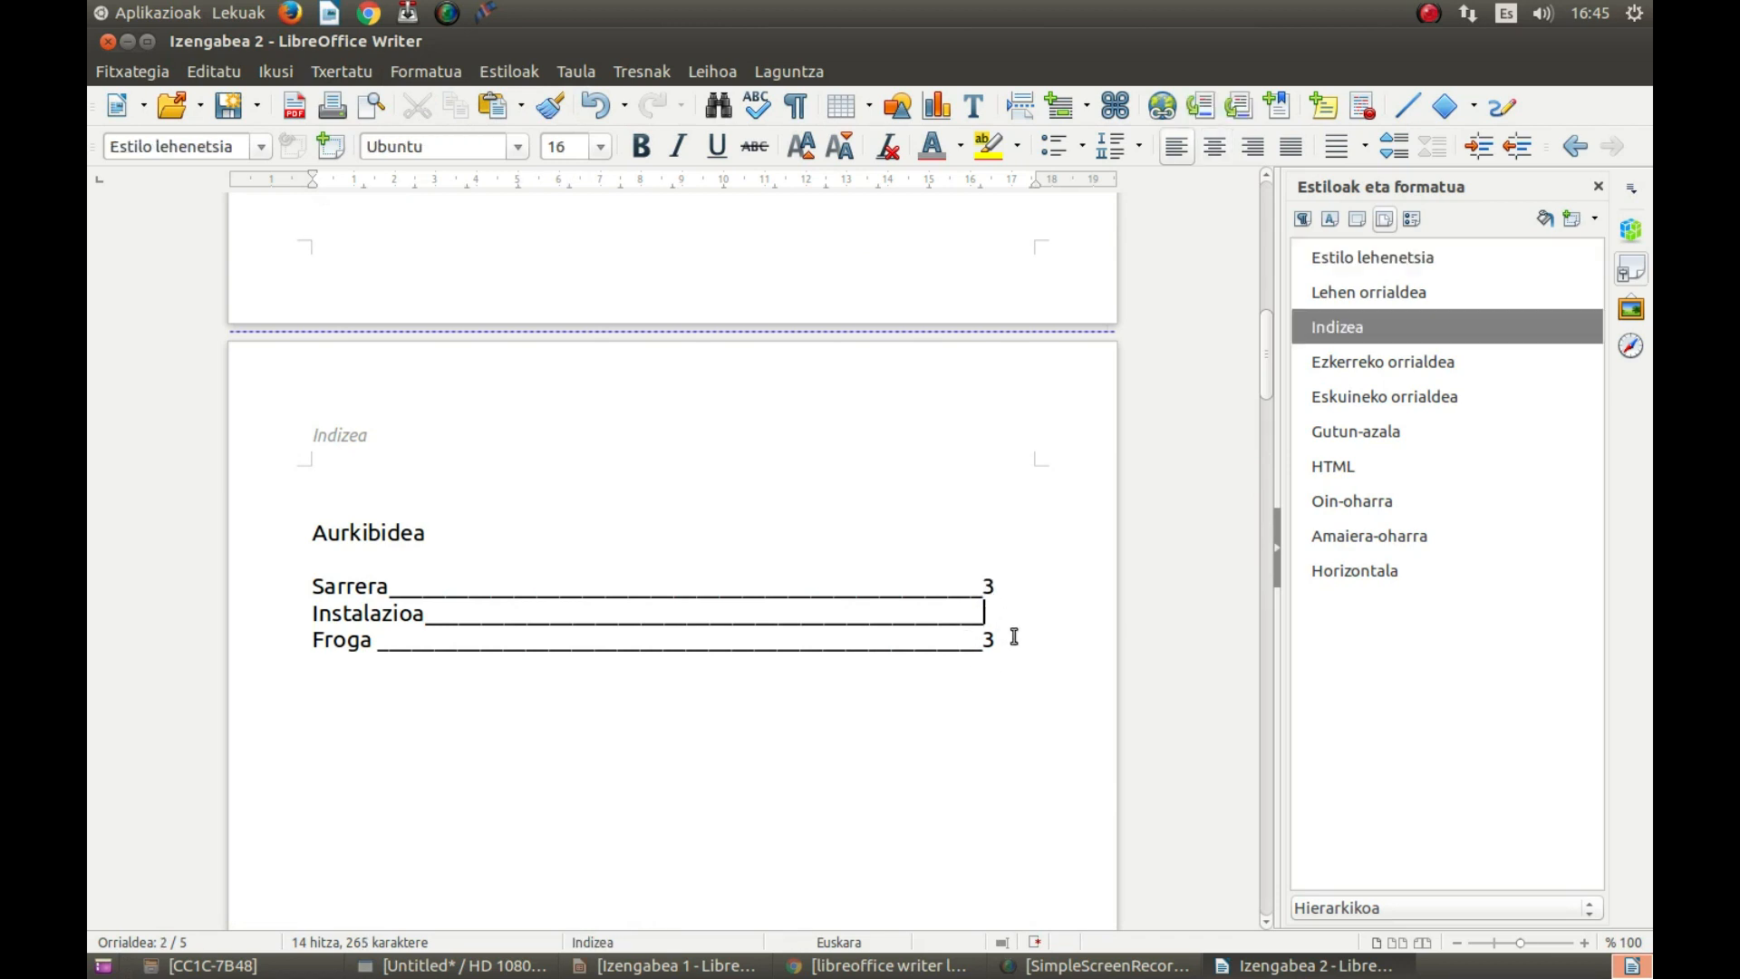
{"action": "type", "text": "4"}
{"action": "left_click", "coordinate": [1000, 645]}
{"action": "left_click", "coordinate": [1001, 614]}
{"action": "key", "text": "BackSpace"}
{"action": "type", "text": "5"}
Set the page number of the Froga entry in the index to 6.
{"action": "left_click", "coordinate": [1004, 642]}
{"action": "key", "text": "BackSpace"}
{"action": "type", "text": "6"}
{"action": "left_click", "coordinate": [1001, 711]}
{"action": "scroll", "coordinate": [809, 575], "scroll_direction": "down", "scroll_amount": 3}
{"action": "scroll", "coordinate": [813, 580], "scroll_direction": "up", "scroll_amount": 3}
Make the index title "Aurkibidea" bold.
{"action": "left_click_drag", "start_coordinate": [313, 534], "coordinate": [429, 536]}
{"action": "left_click", "coordinate": [641, 147]}
{"action": "left_click", "coordinate": [551, 569]}
Review the cover page, the index page with its header, and the content pages with their footer numbers.
{"action": "scroll", "coordinate": [551, 580], "scroll_direction": "up", "scroll_amount": 10}
{"action": "scroll", "coordinate": [551, 603], "scroll_direction": "up", "scroll_amount": 4}
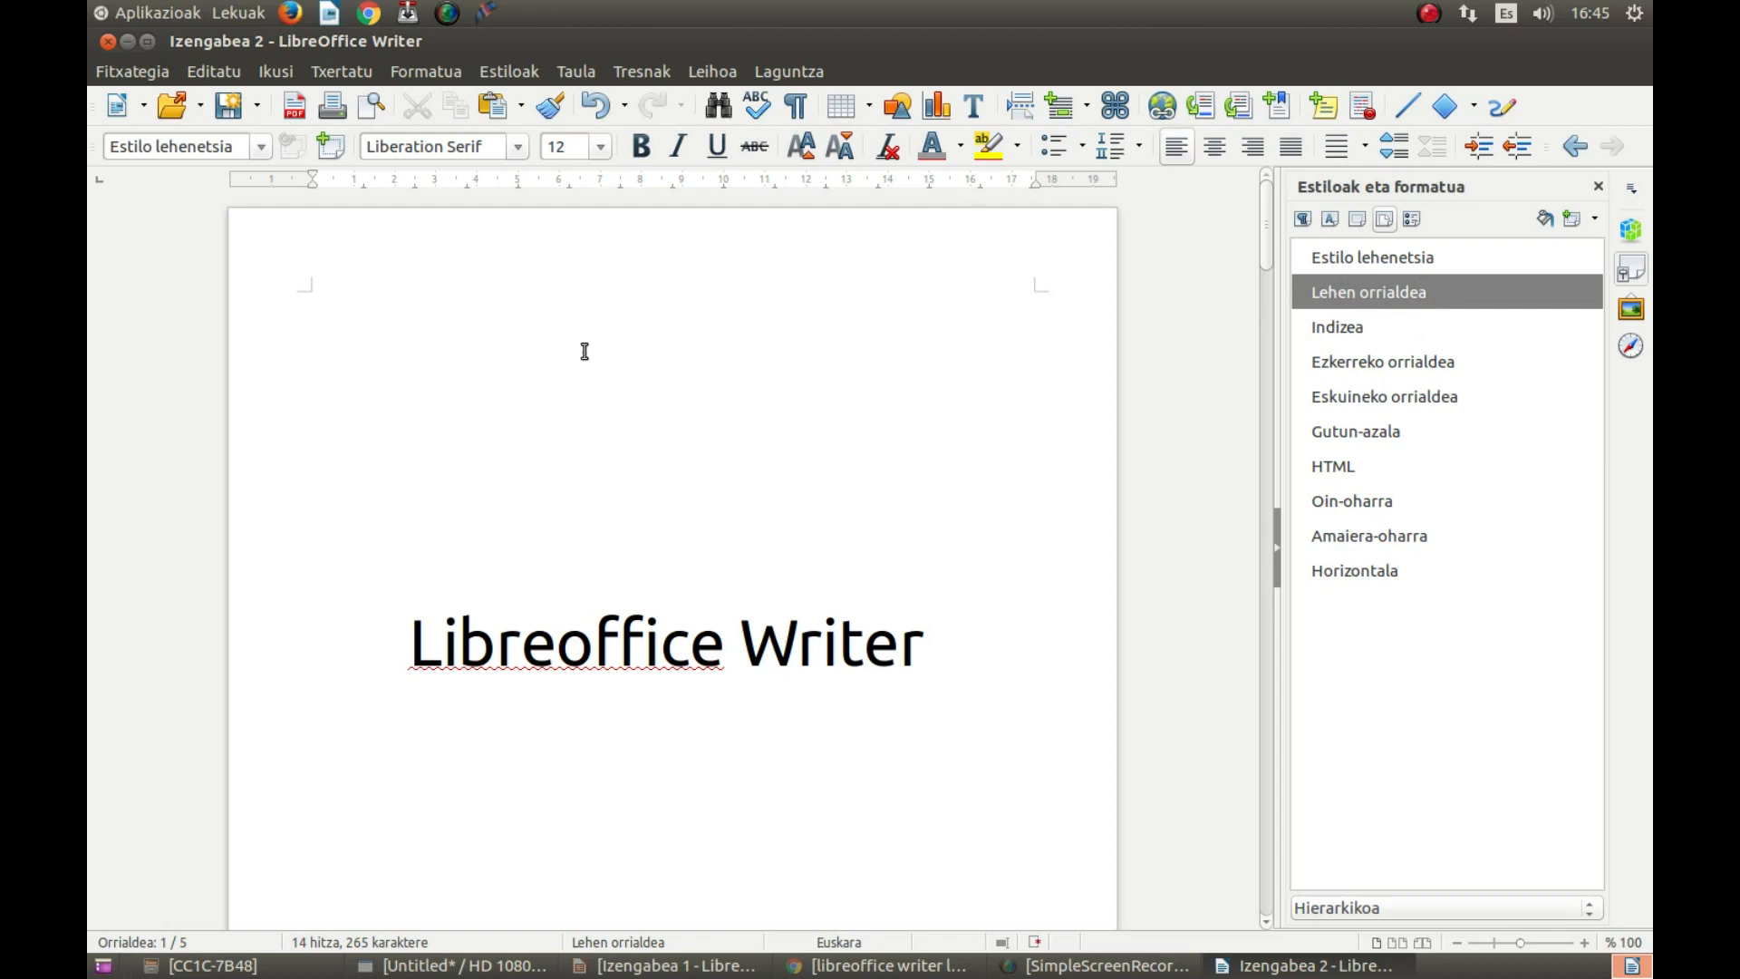
{"action": "scroll", "coordinate": [983, 317], "scroll_direction": "down", "scroll_amount": 3}
{"action": "scroll", "coordinate": [979, 372], "scroll_direction": "down", "scroll_amount": 5}
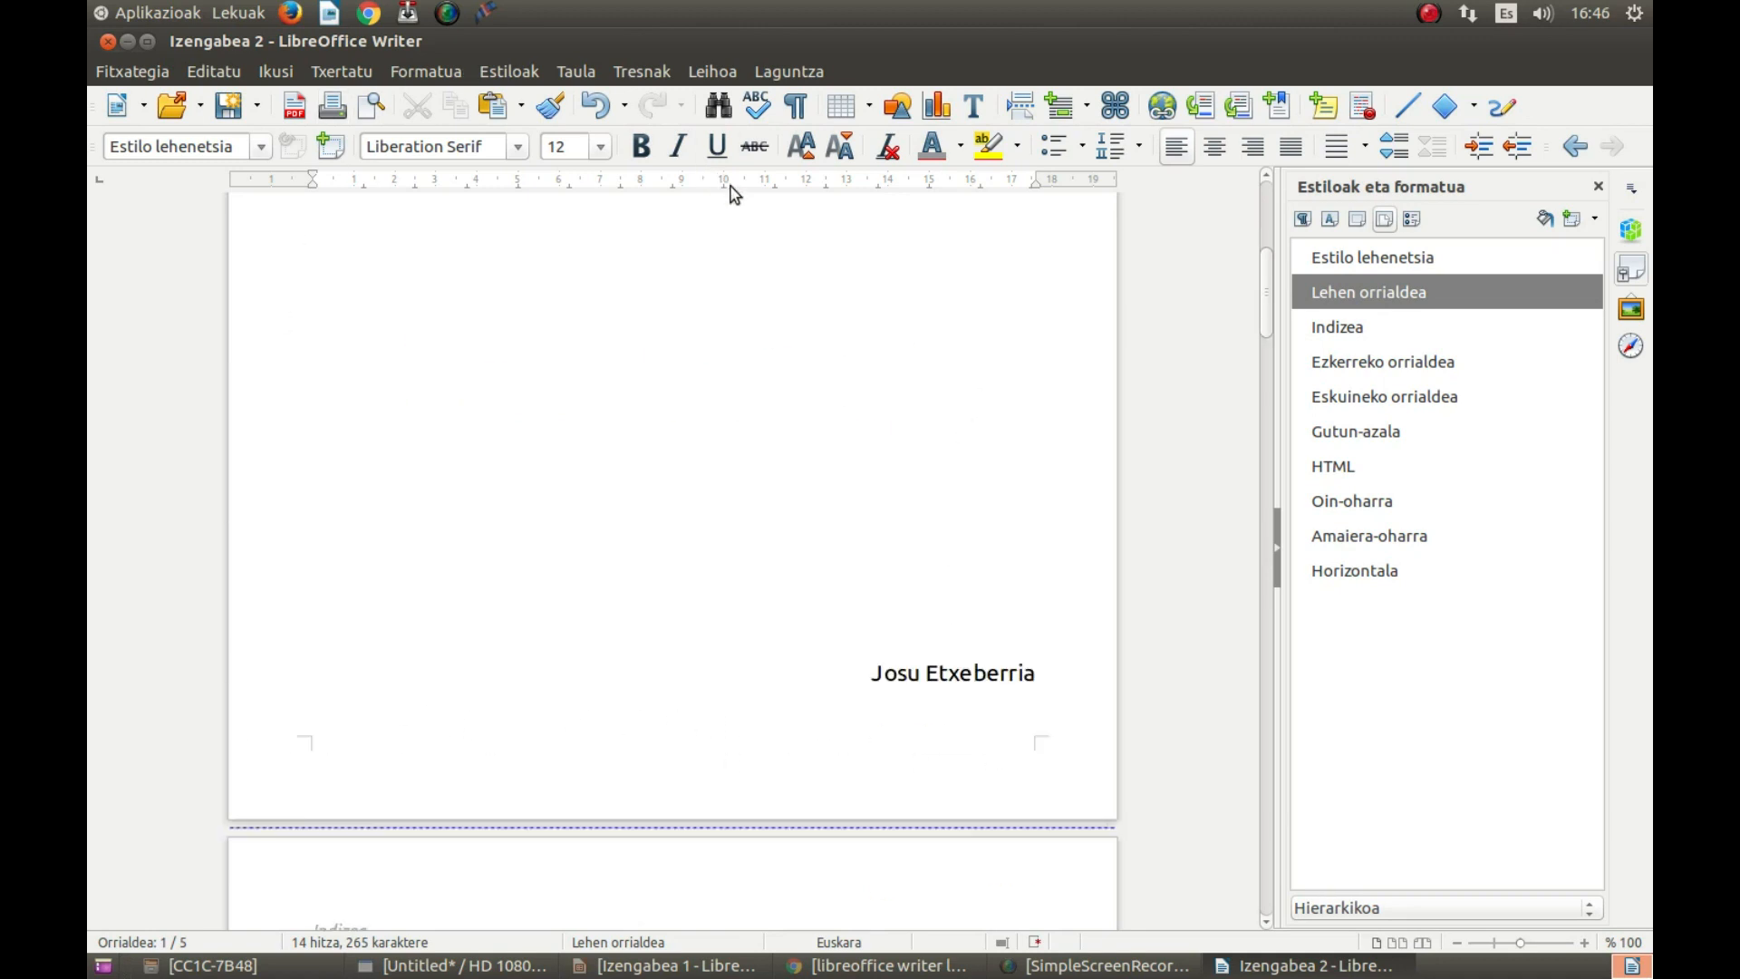
{"action": "scroll", "coordinate": [739, 299], "scroll_direction": "up", "scroll_amount": 7}
{"action": "scroll", "coordinate": [743, 404], "scroll_direction": "down", "scroll_amount": 5}
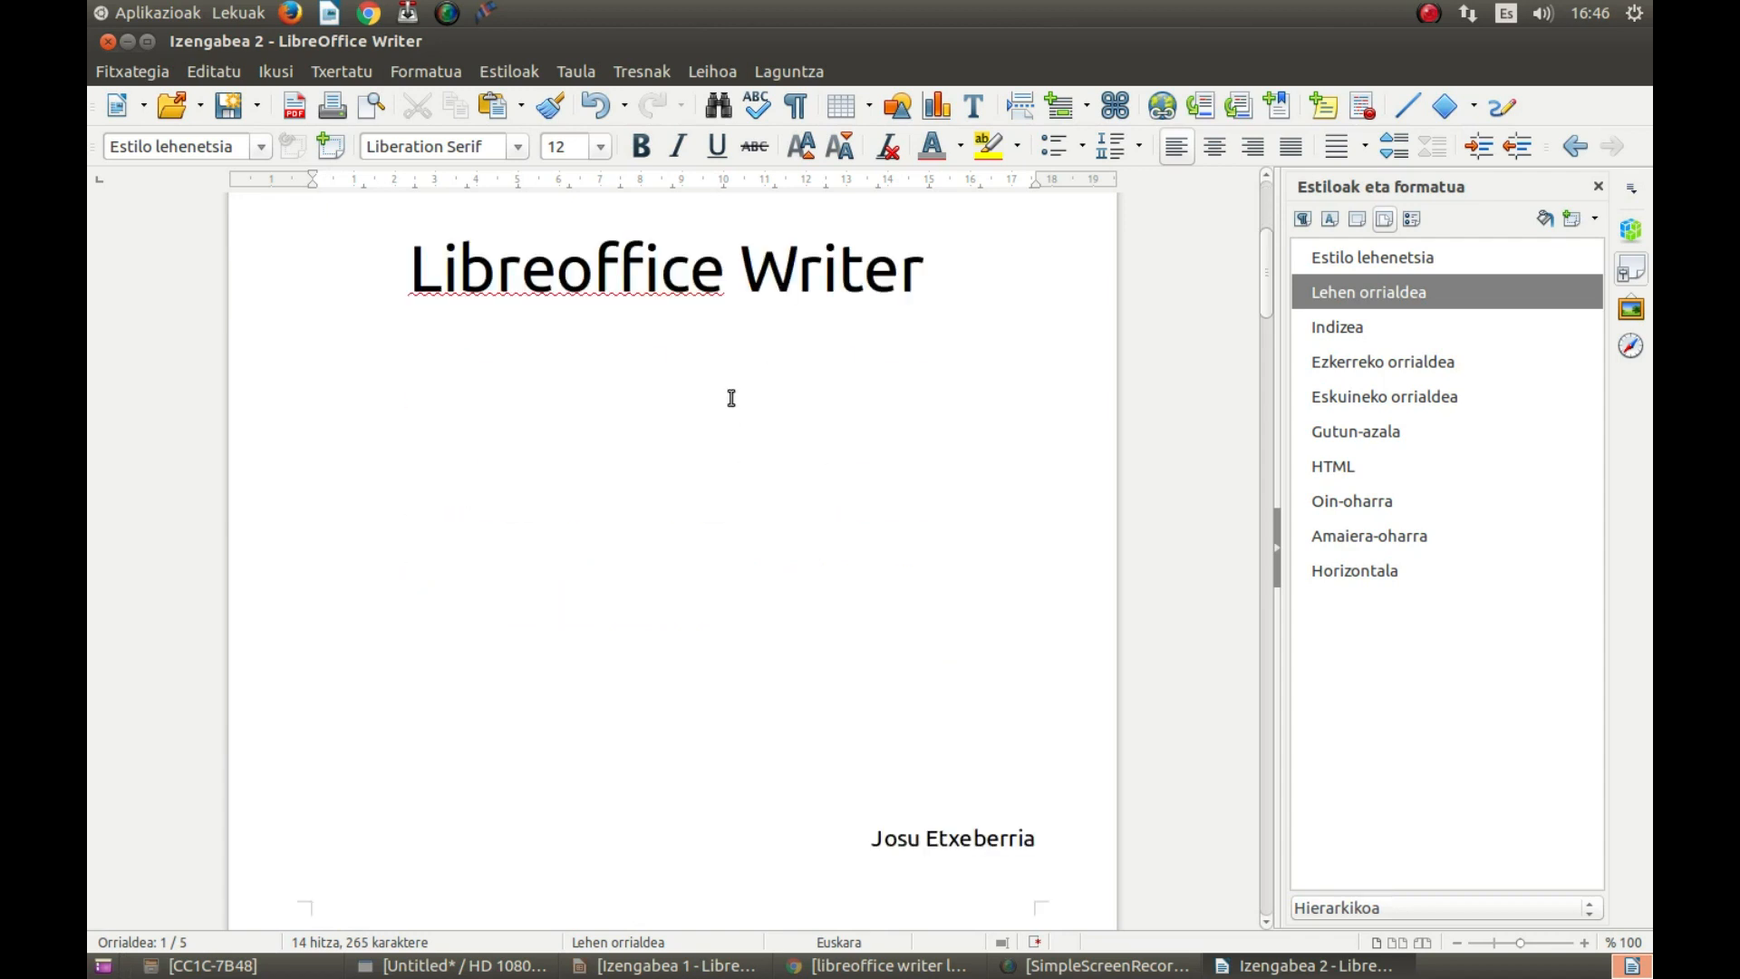
{"action": "scroll", "coordinate": [731, 398], "scroll_direction": "down", "scroll_amount": 5}
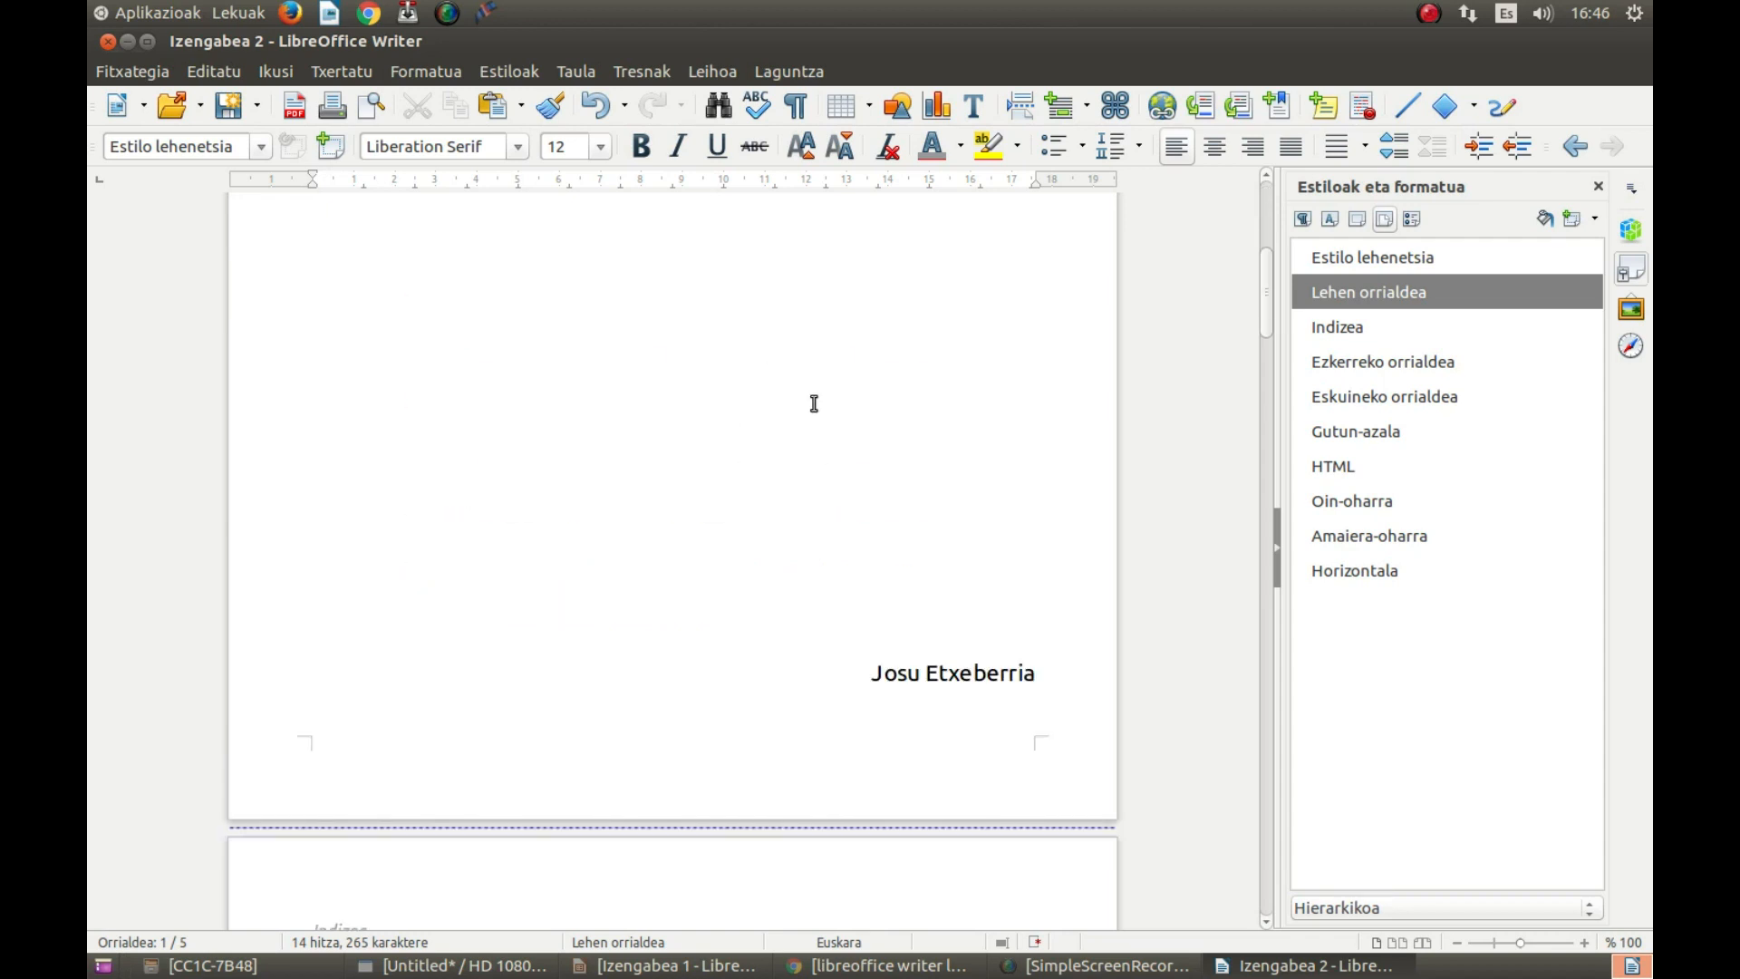
{"action": "scroll", "coordinate": [739, 532], "scroll_direction": "down", "scroll_amount": 4}
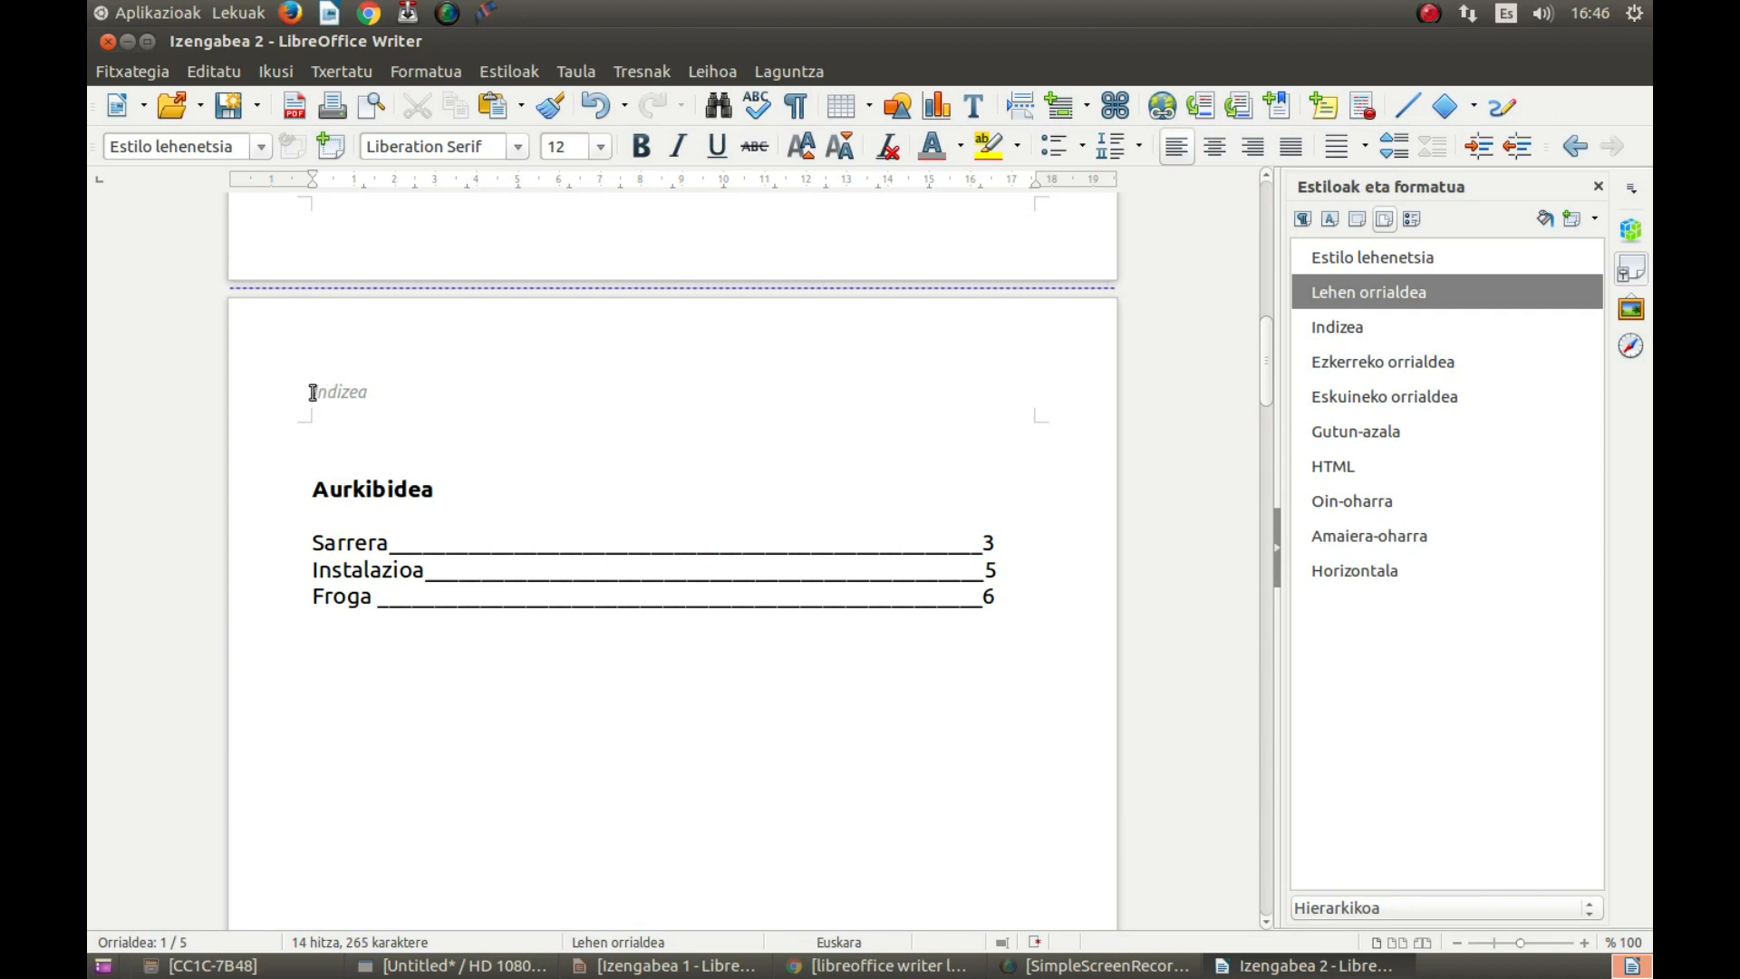
{"action": "scroll", "coordinate": [489, 426], "scroll_direction": "down", "scroll_amount": 20}
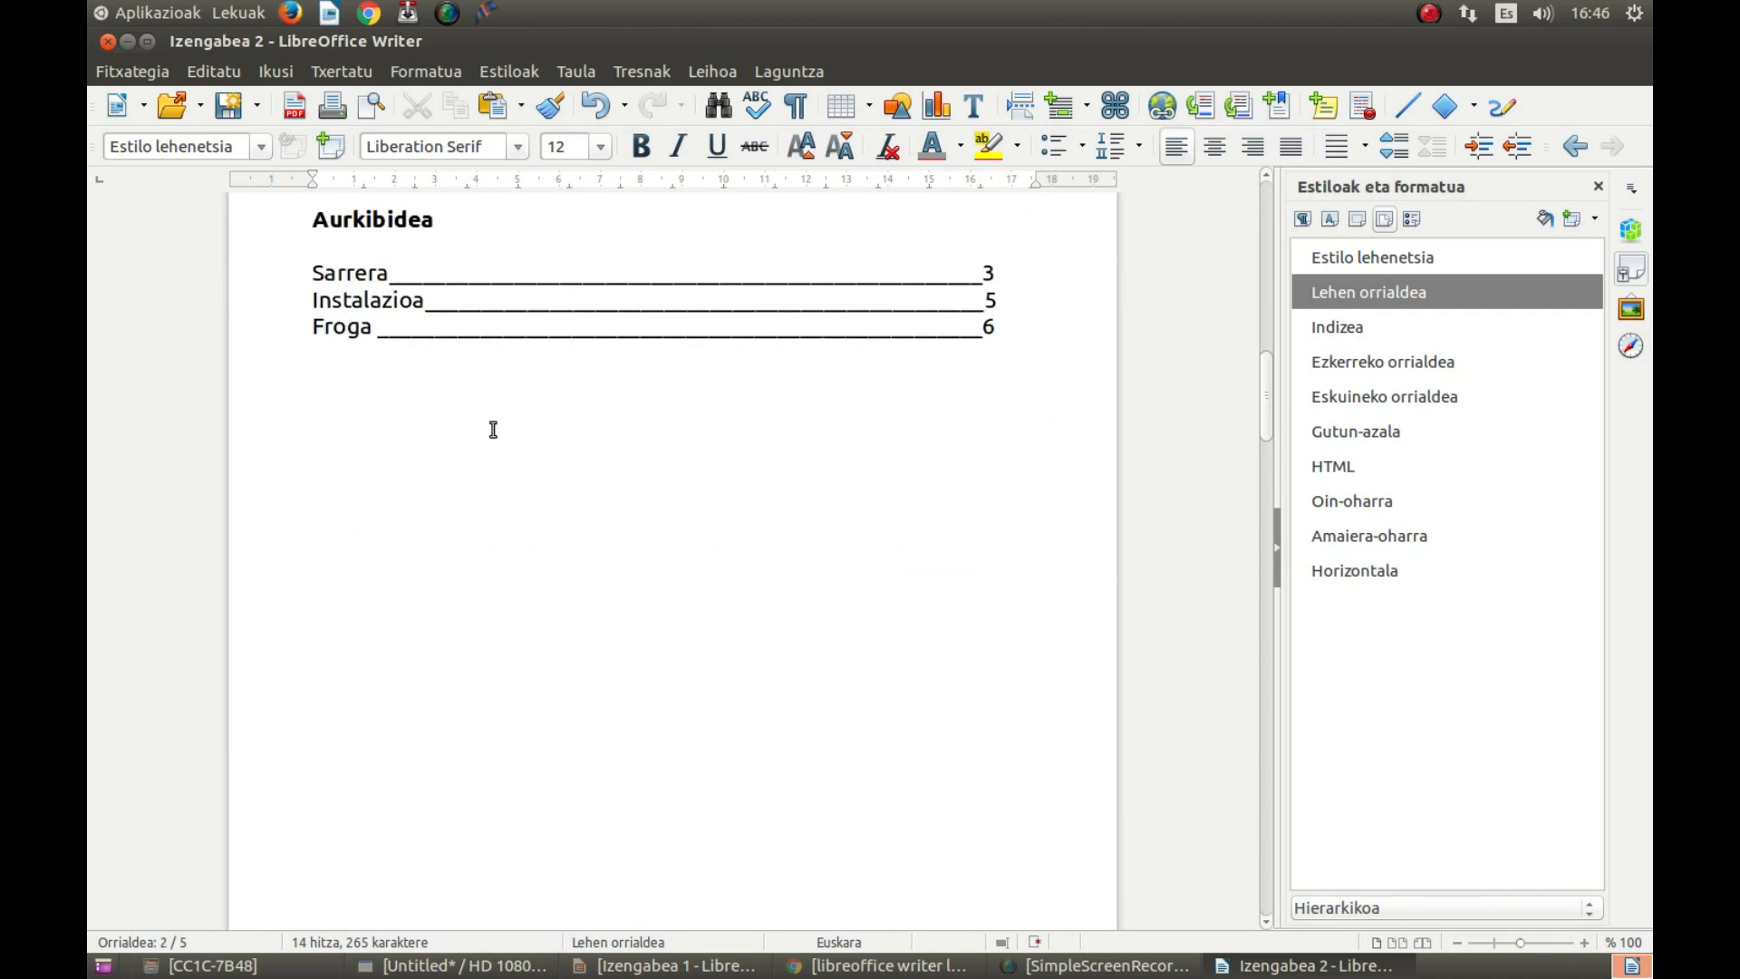
{"action": "scroll", "coordinate": [389, 444], "scroll_direction": "down", "scroll_amount": 20}
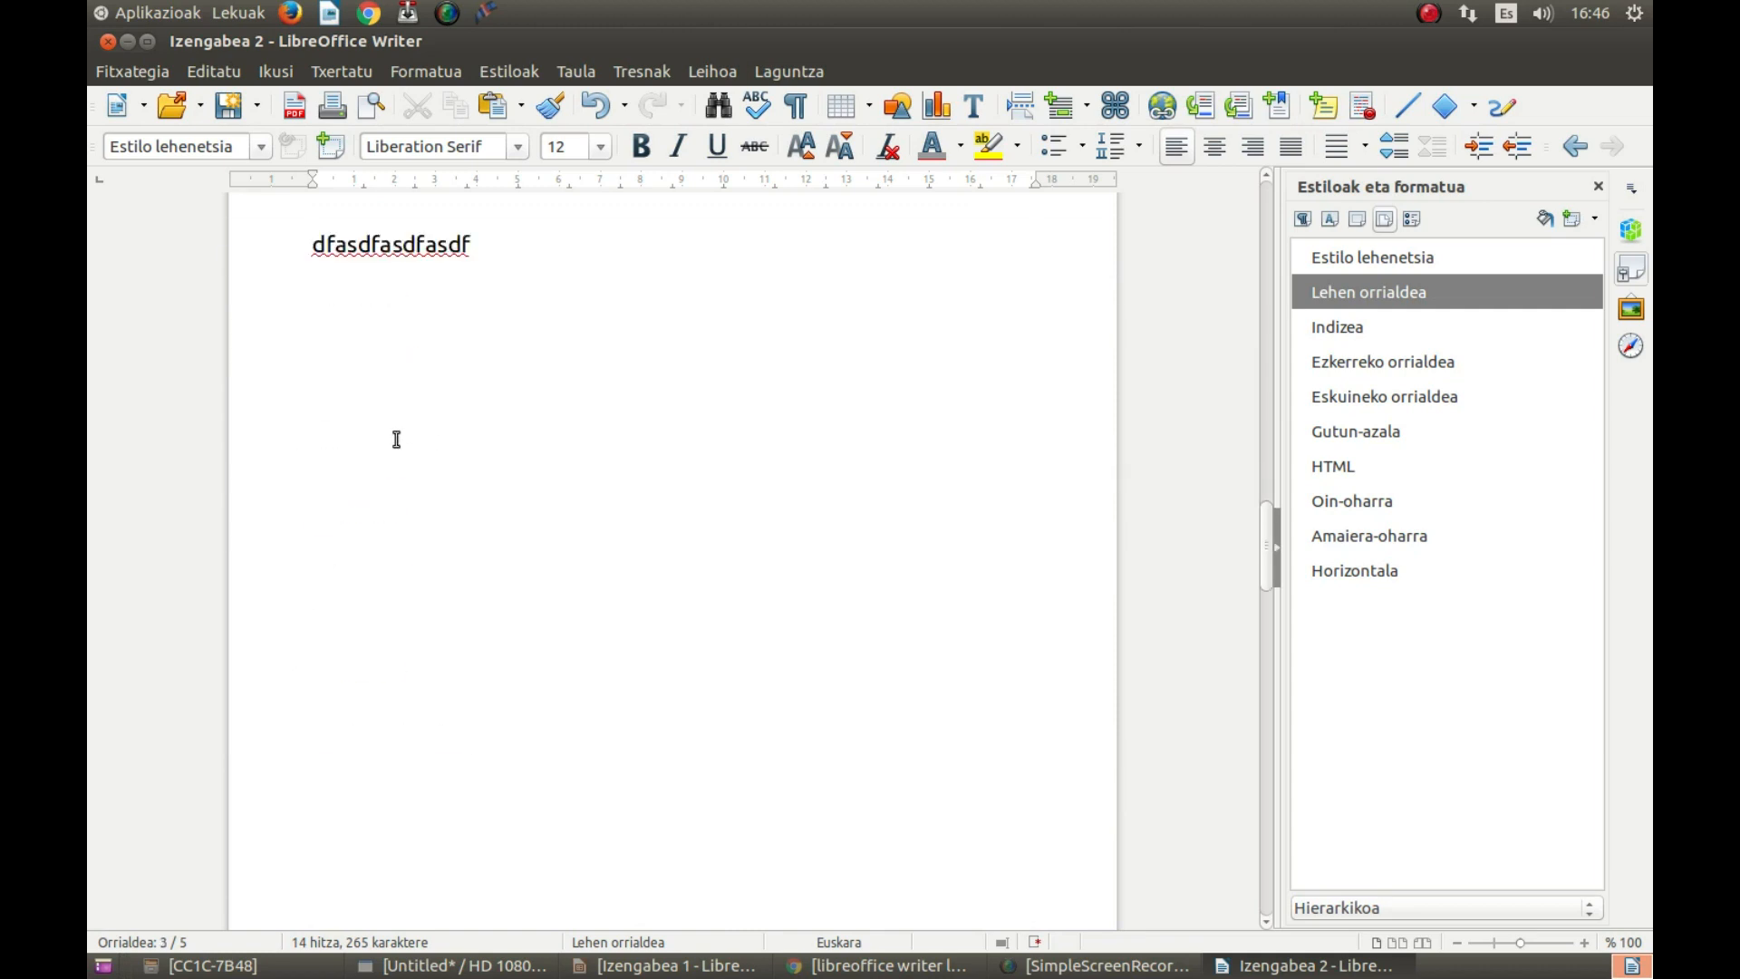
{"action": "scroll", "coordinate": [654, 527], "scroll_direction": "down", "scroll_amount": 10}
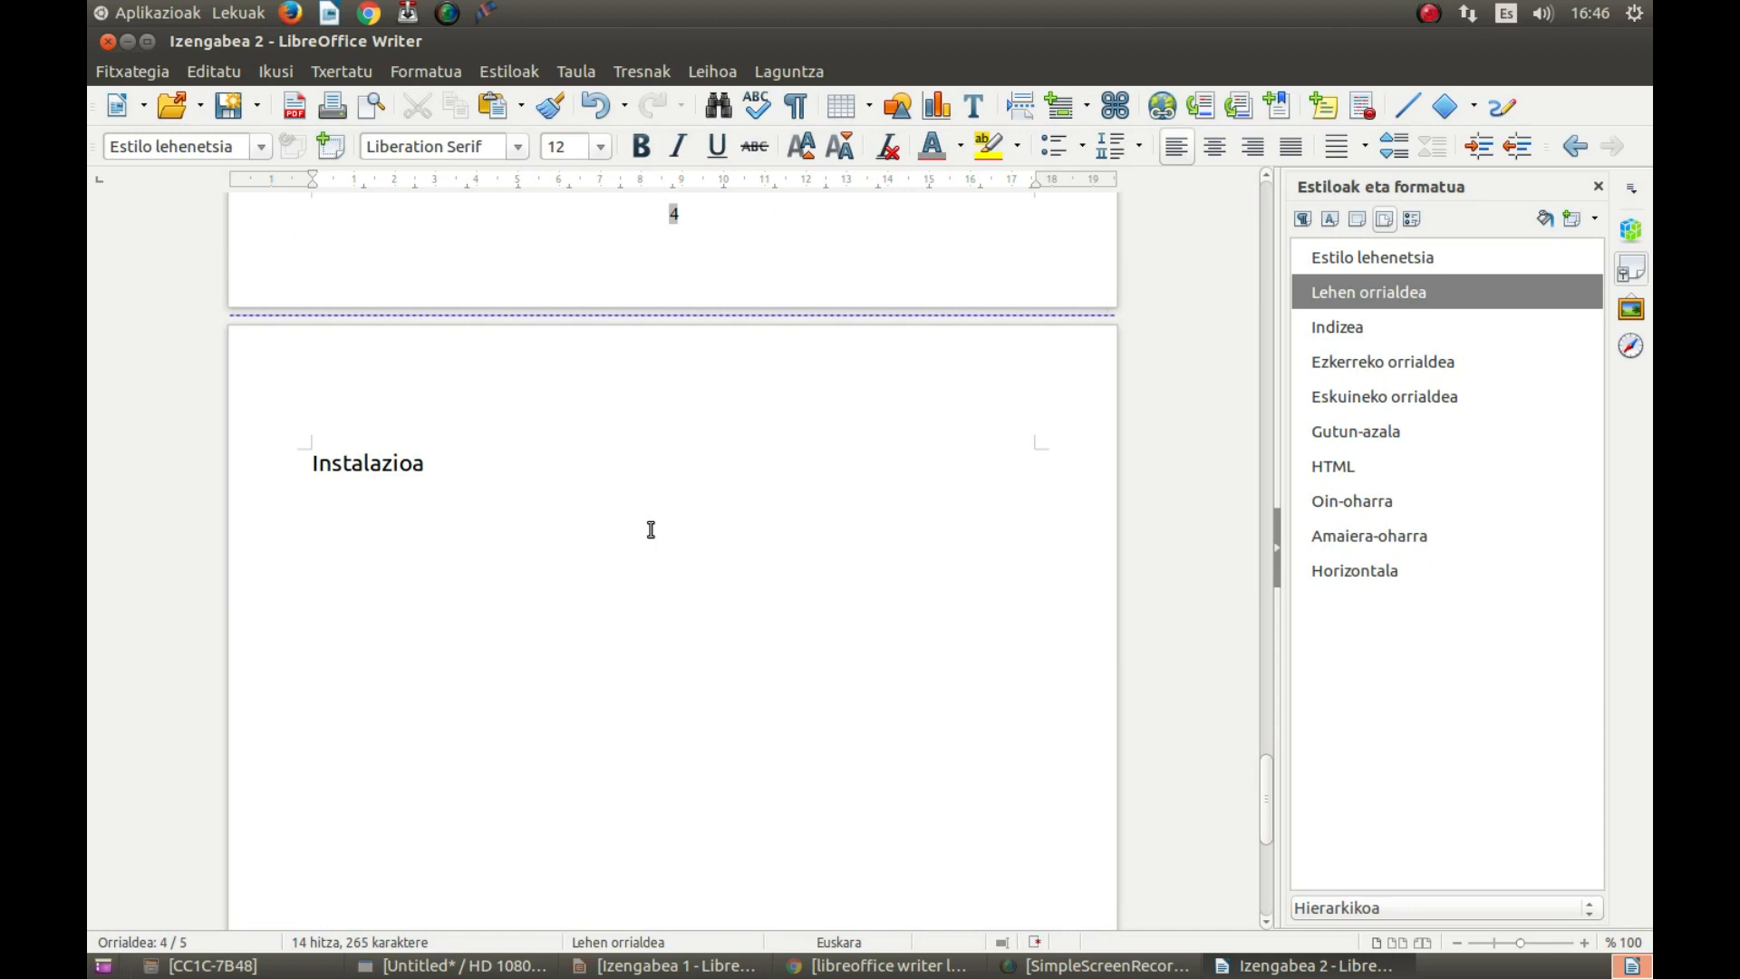
{"action": "scroll", "coordinate": [689, 523], "scroll_direction": "up", "scroll_amount": 15}
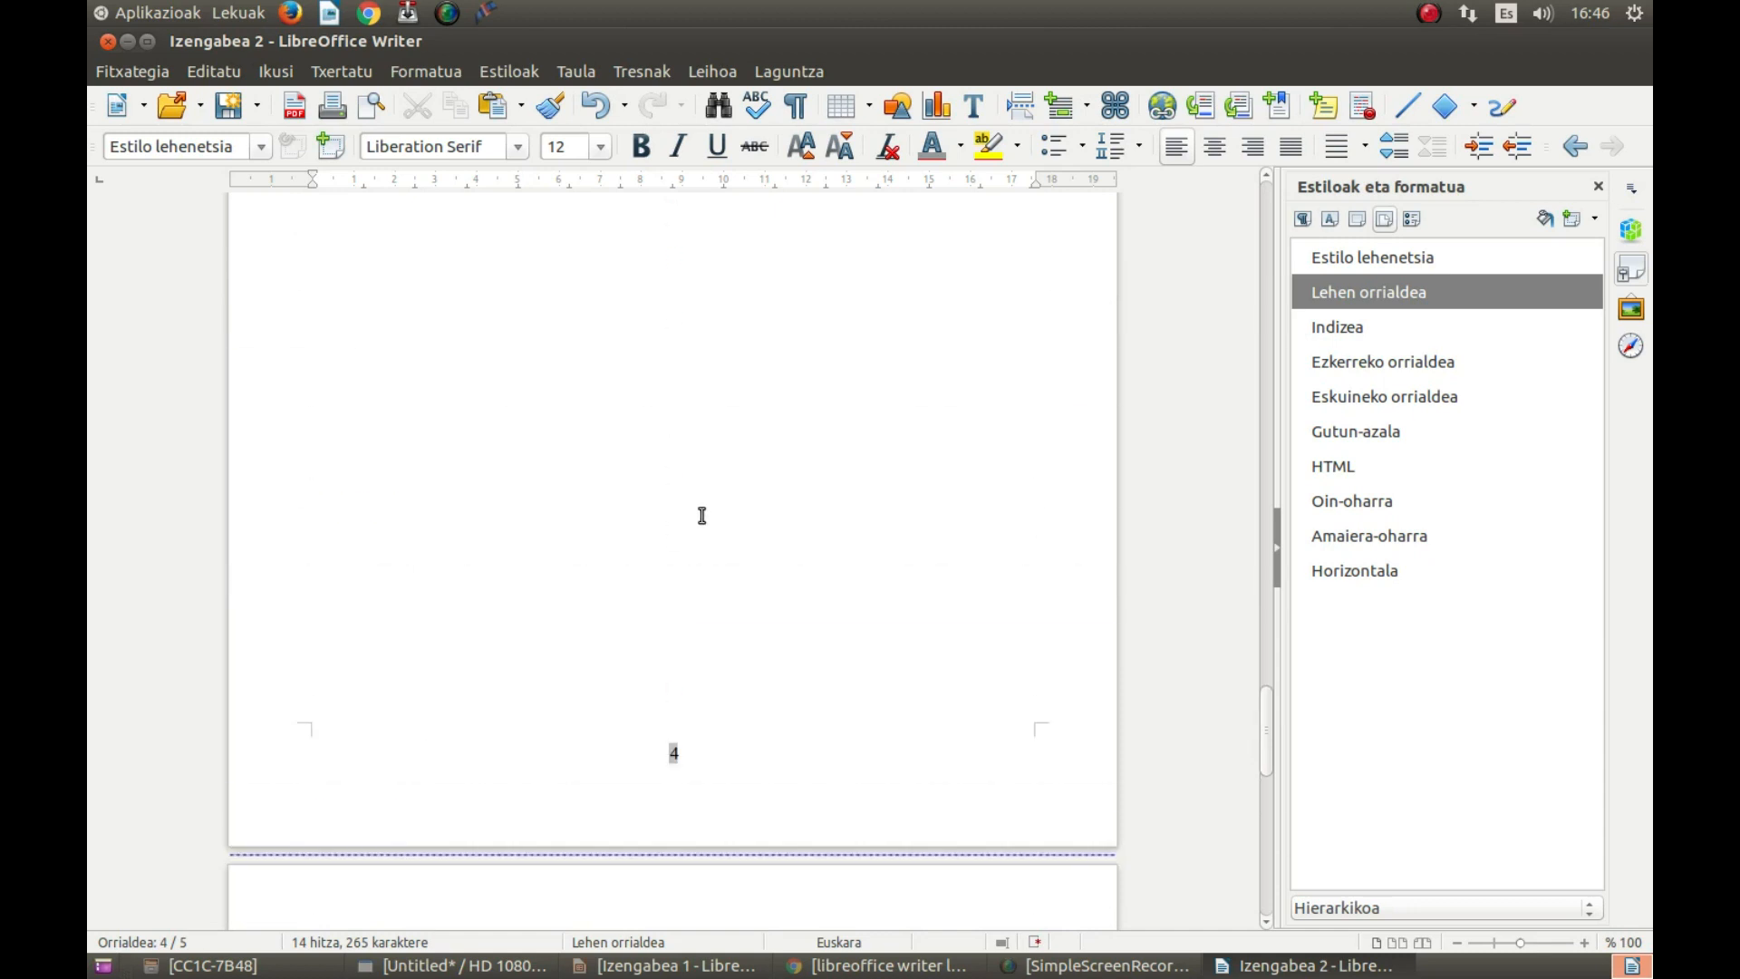
{"action": "scroll", "coordinate": [672, 556], "scroll_direction": "up", "scroll_amount": 8}
{"action": "scroll", "coordinate": [672, 562], "scroll_direction": "down", "scroll_amount": 12}
Place the cursor on the content, index and cover pages in turn to check each page's style.
{"action": "left_click", "coordinate": [655, 562]}
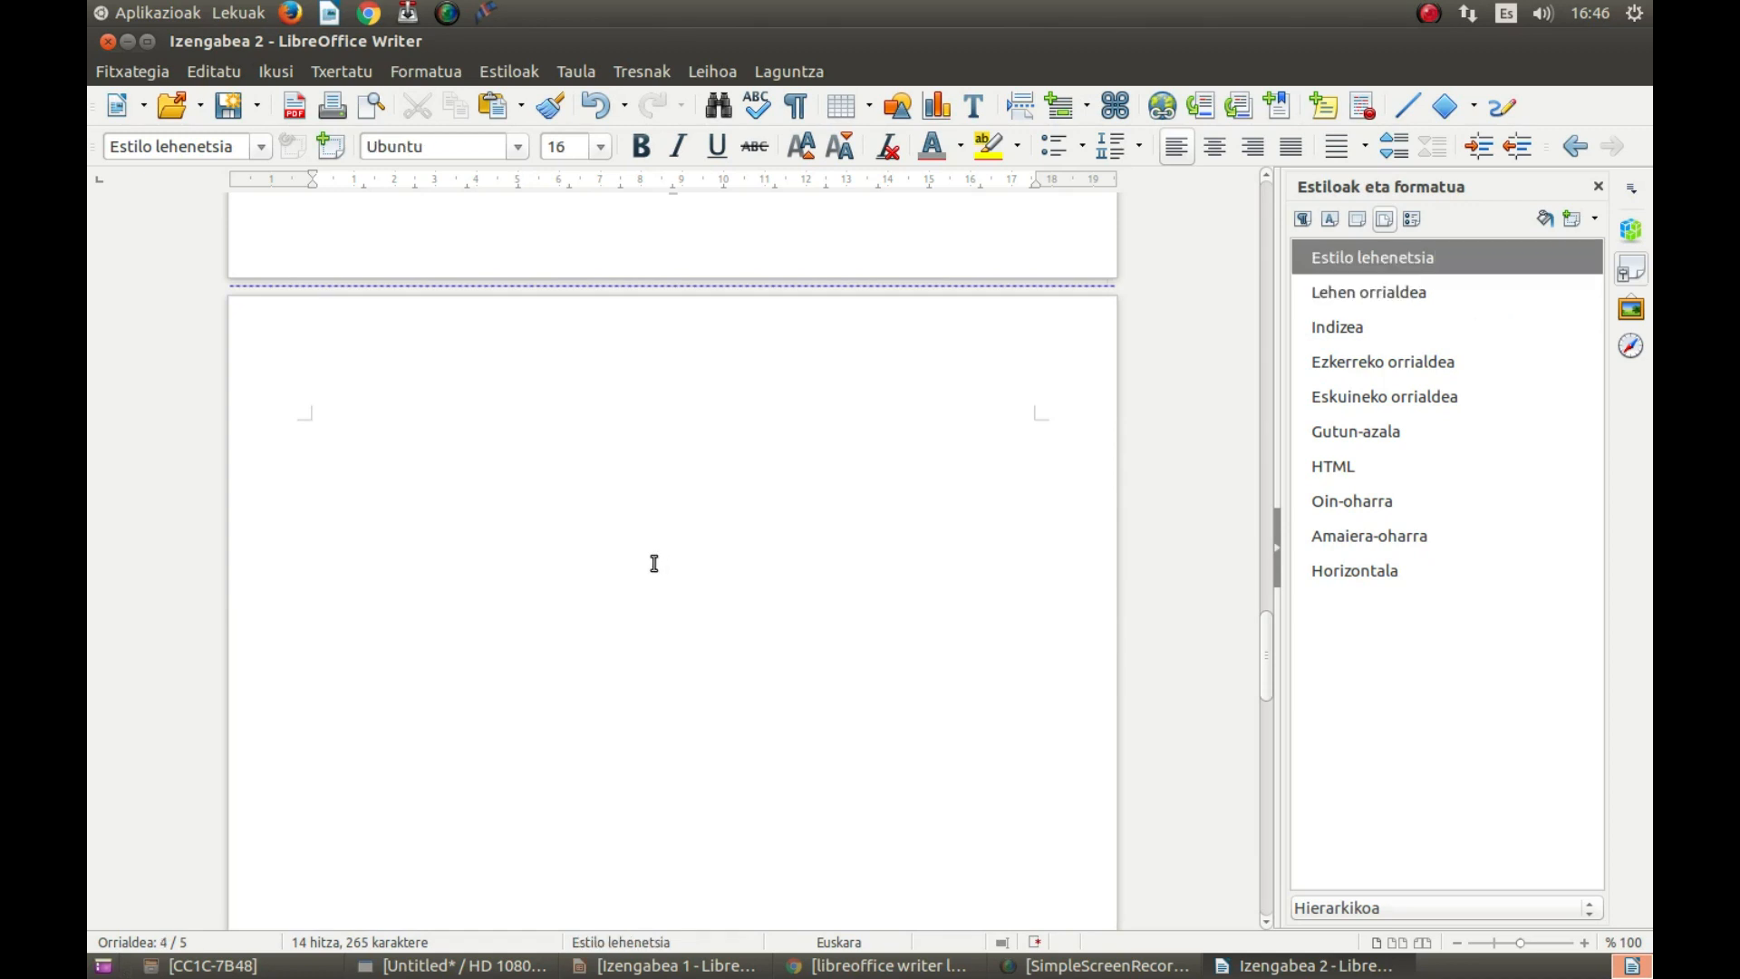
{"action": "scroll", "coordinate": [658, 562], "scroll_direction": "up", "scroll_amount": 18}
{"action": "scroll", "coordinate": [677, 546], "scroll_direction": "up", "scroll_amount": 20}
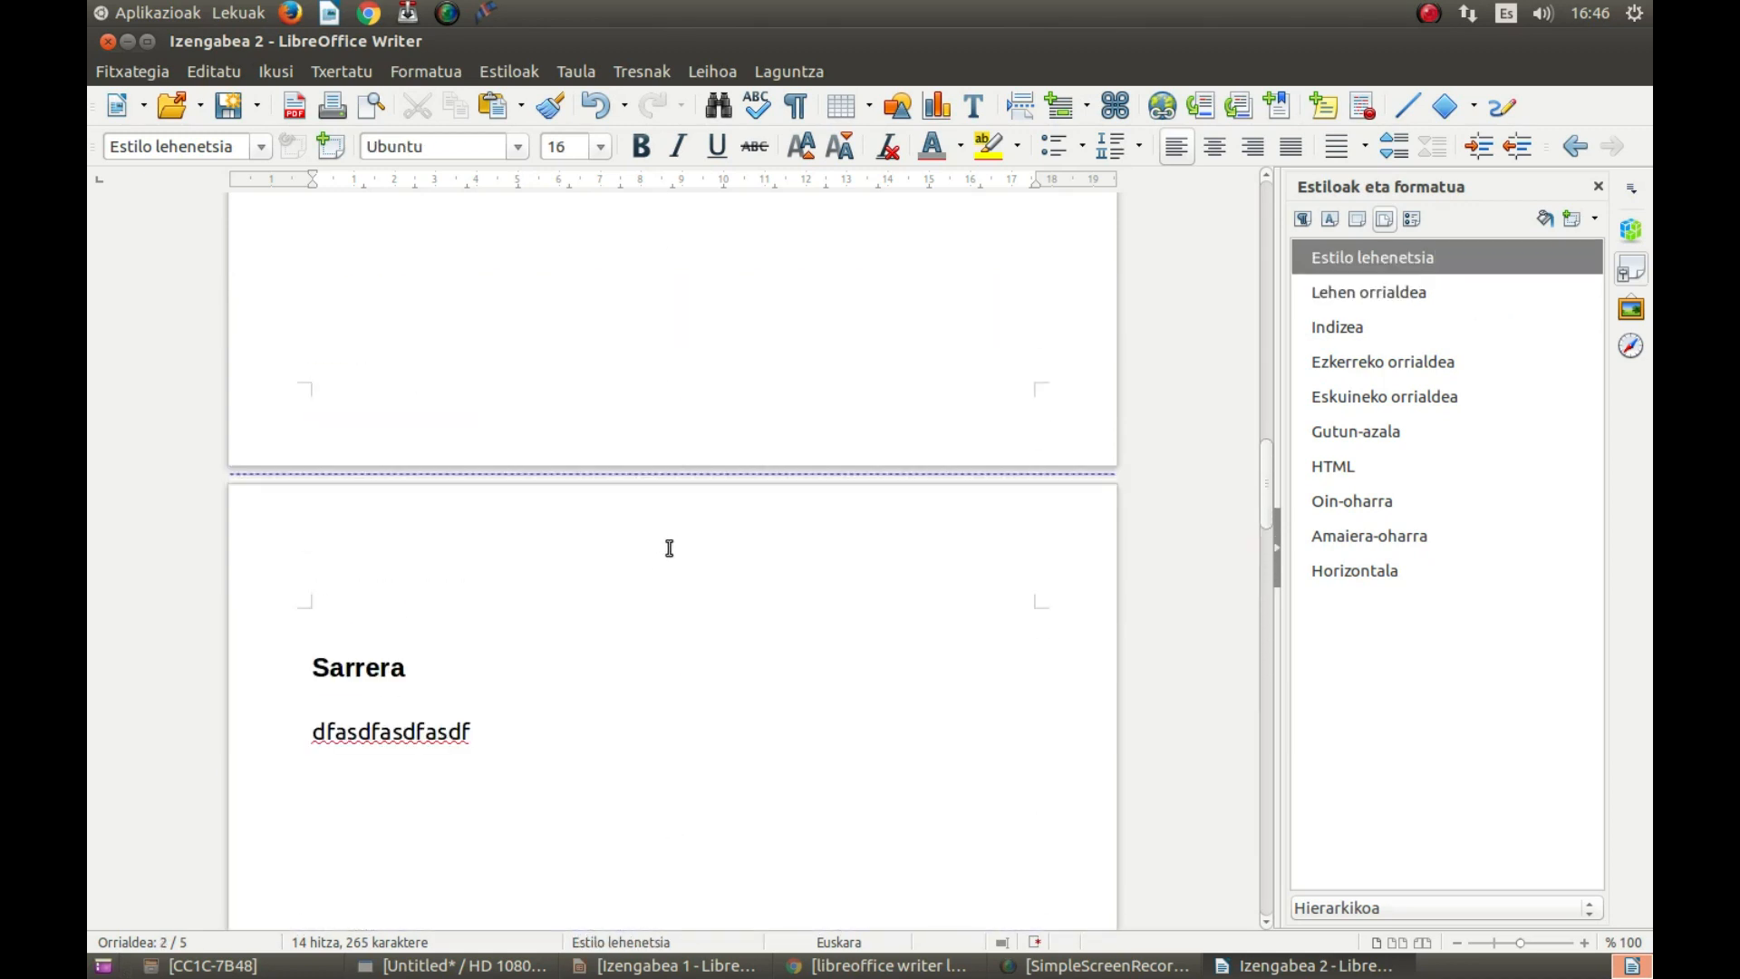
{"action": "left_click", "coordinate": [618, 362]}
{"action": "scroll", "coordinate": [618, 364], "scroll_direction": "up", "scroll_amount": 10}
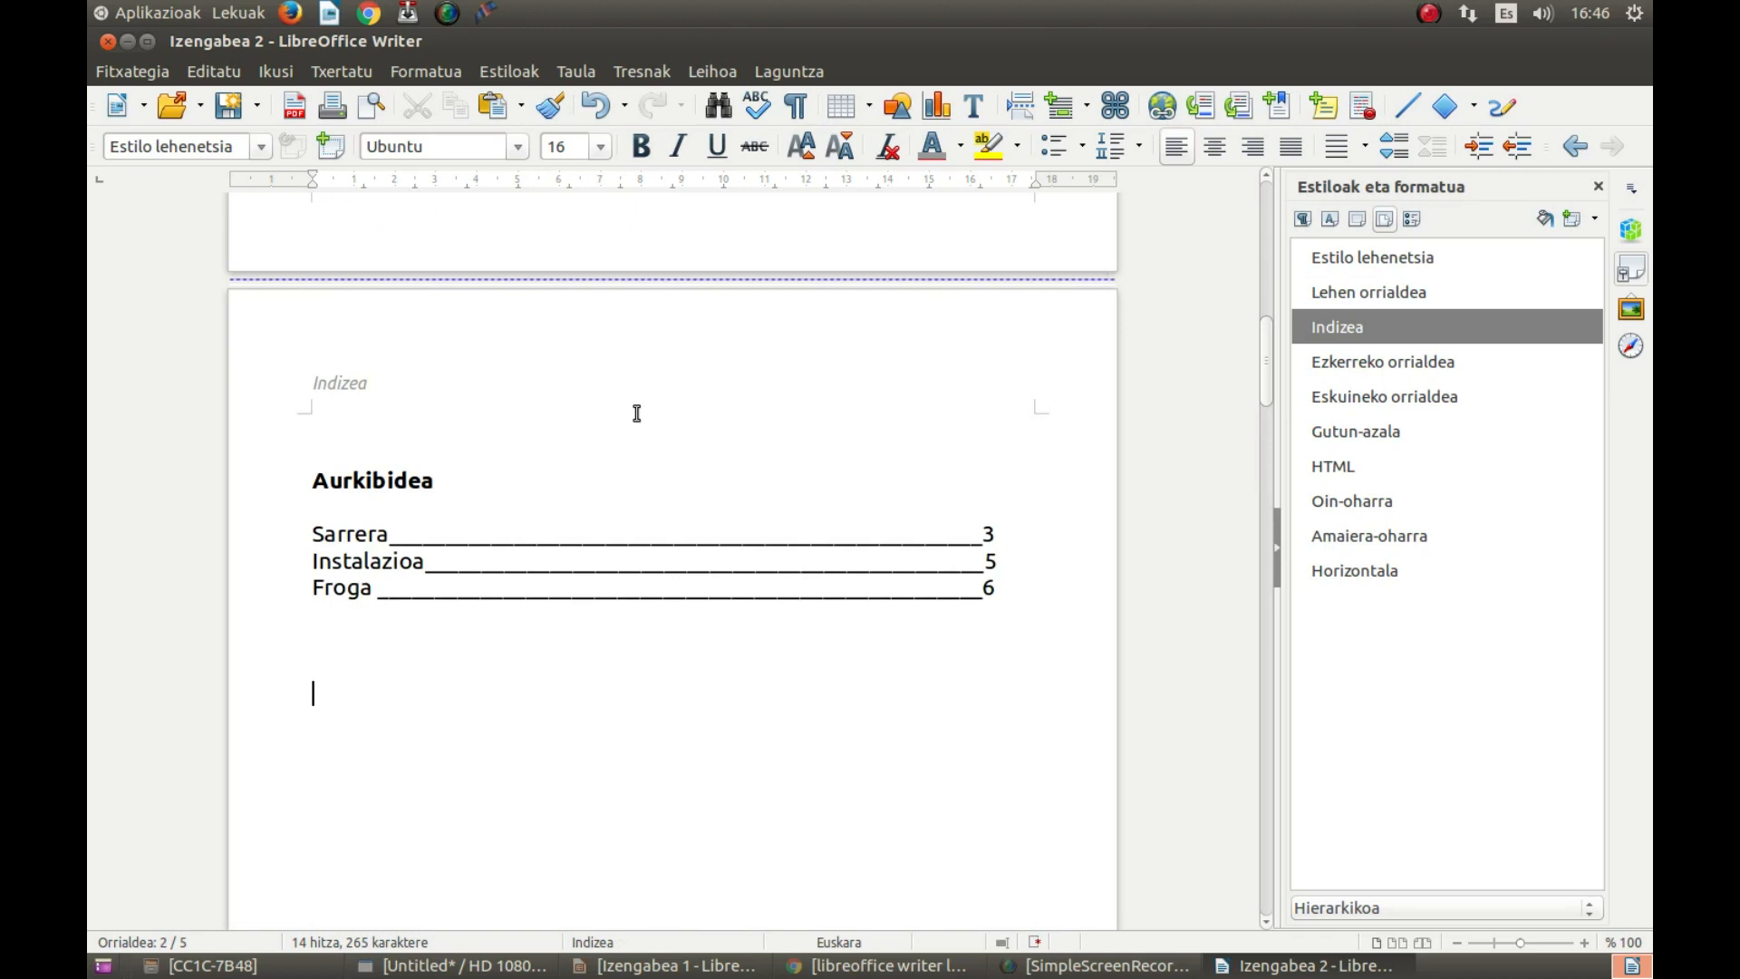
{"action": "left_click", "coordinate": [642, 426]}
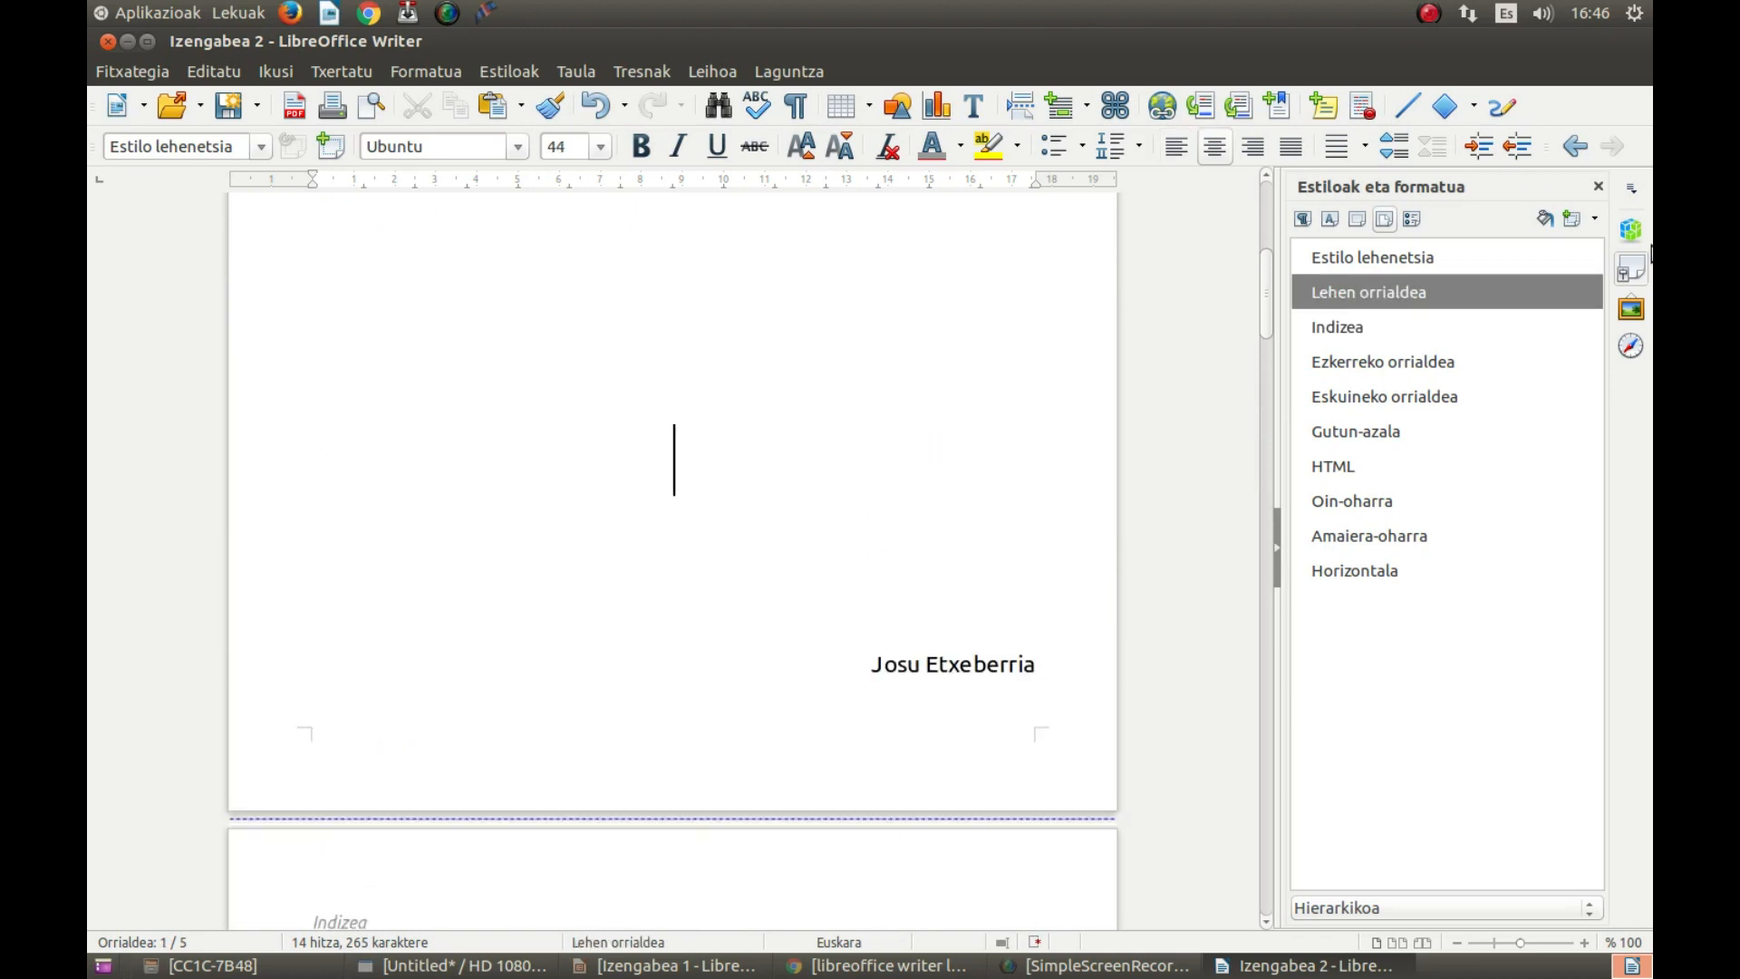
{"action": "scroll", "coordinate": [789, 827], "scroll_direction": "down", "scroll_amount": 10}
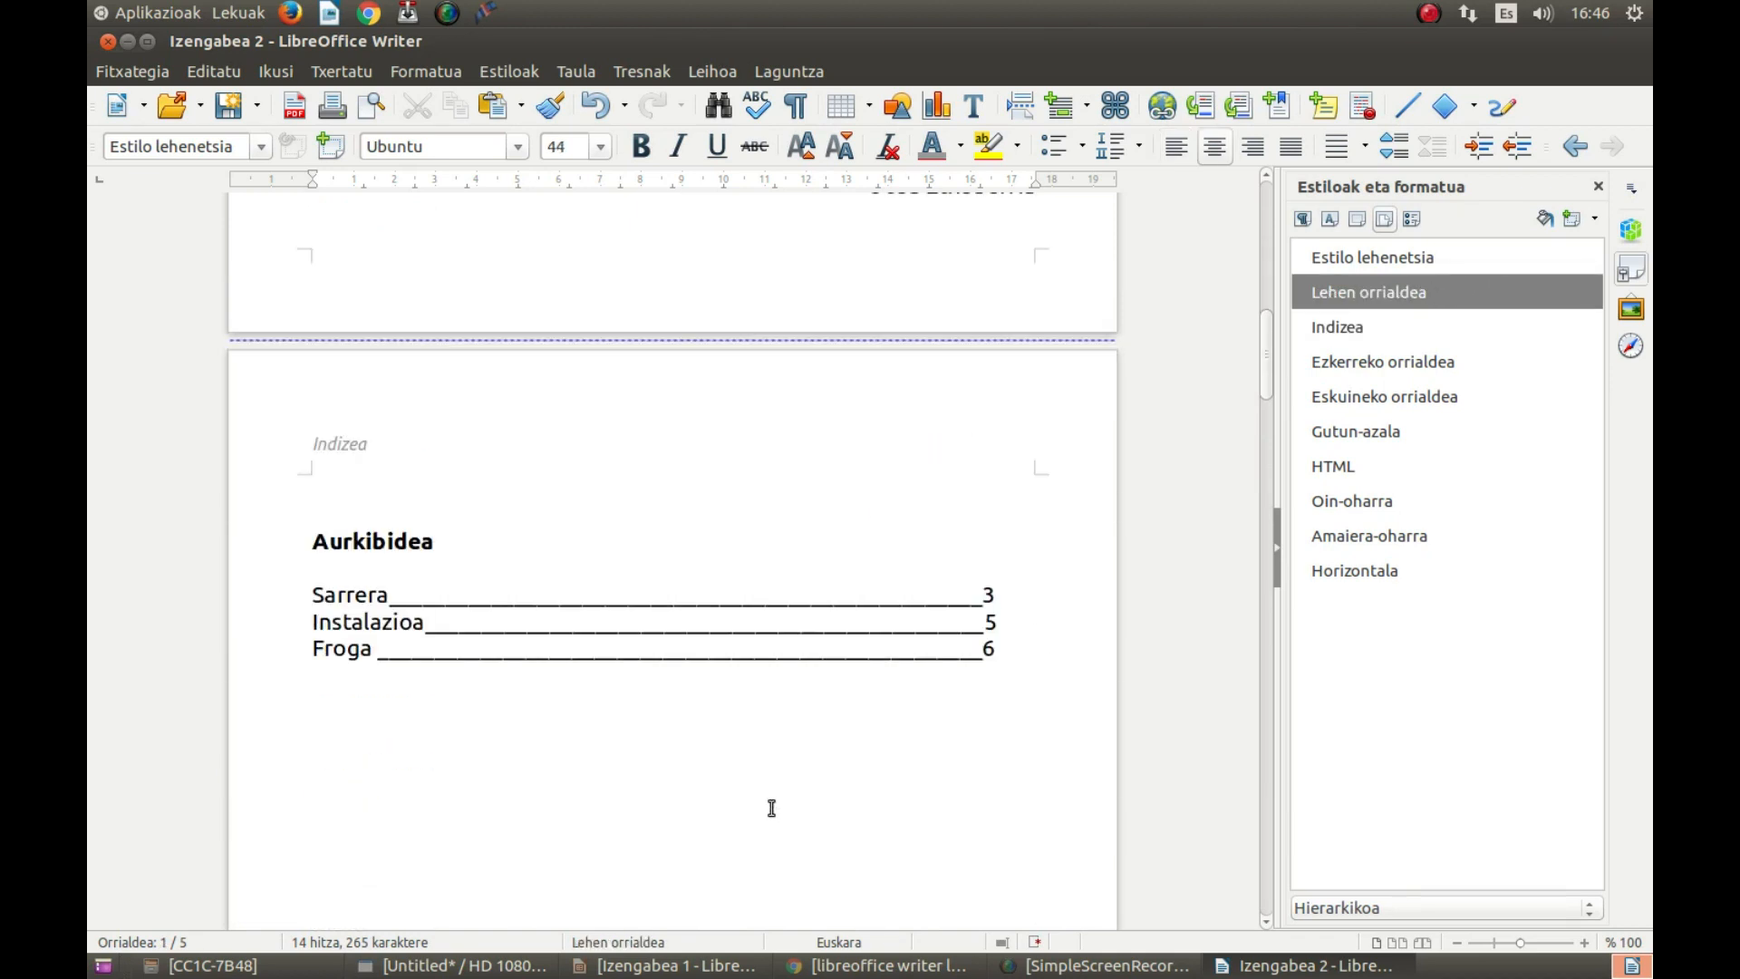
{"action": "left_click", "coordinate": [716, 716]}
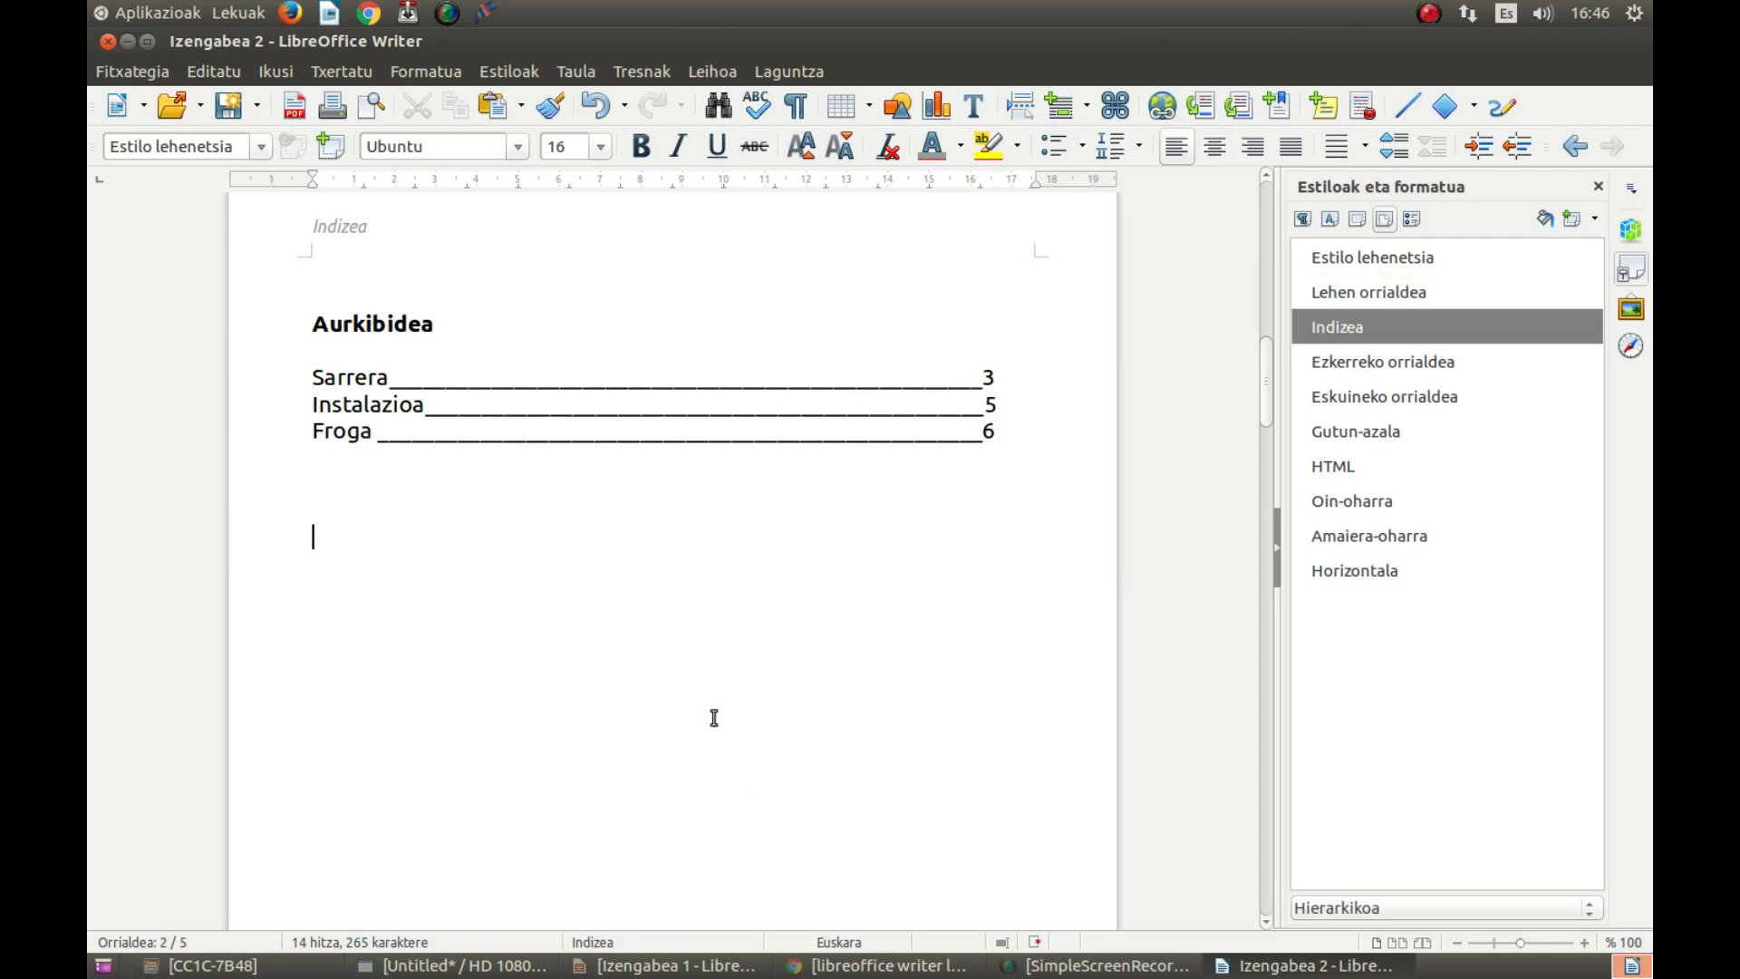
{"action": "scroll", "coordinate": [716, 716], "scroll_direction": "down", "scroll_amount": 10}
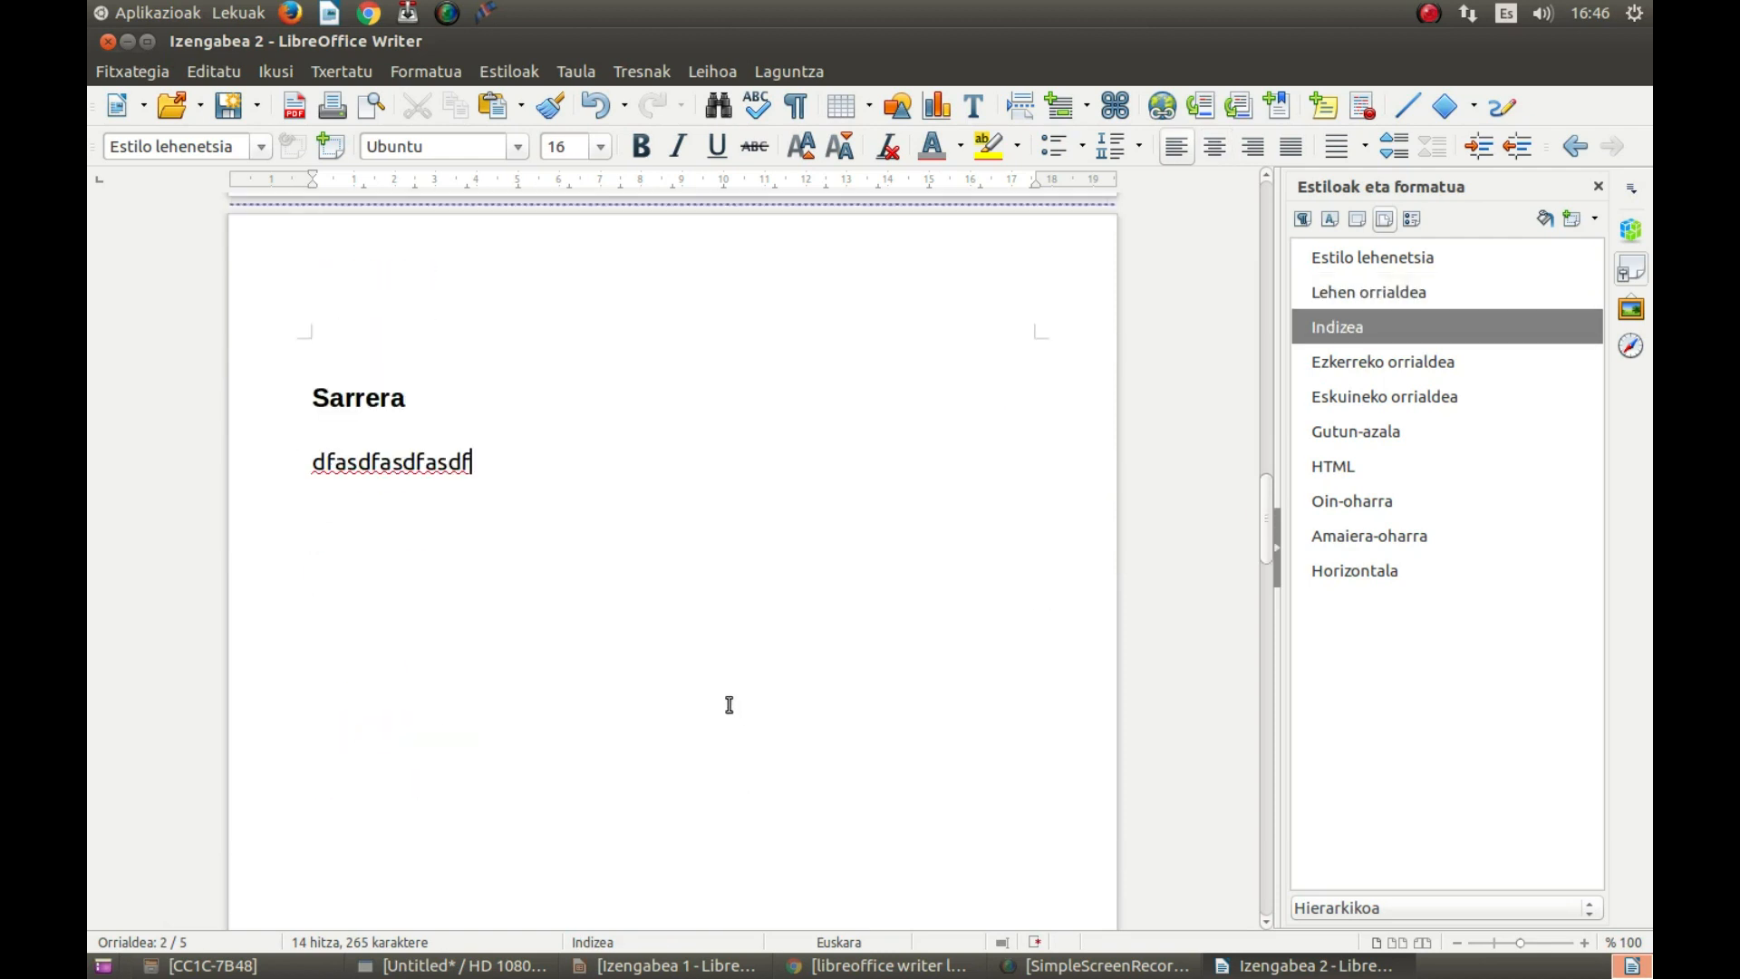
{"action": "left_click", "coordinate": [729, 704]}
{"action": "scroll", "coordinate": [730, 704], "scroll_direction": "down", "scroll_amount": 10}
{"action": "scroll", "coordinate": [759, 696], "scroll_direction": "down", "scroll_amount": 8}
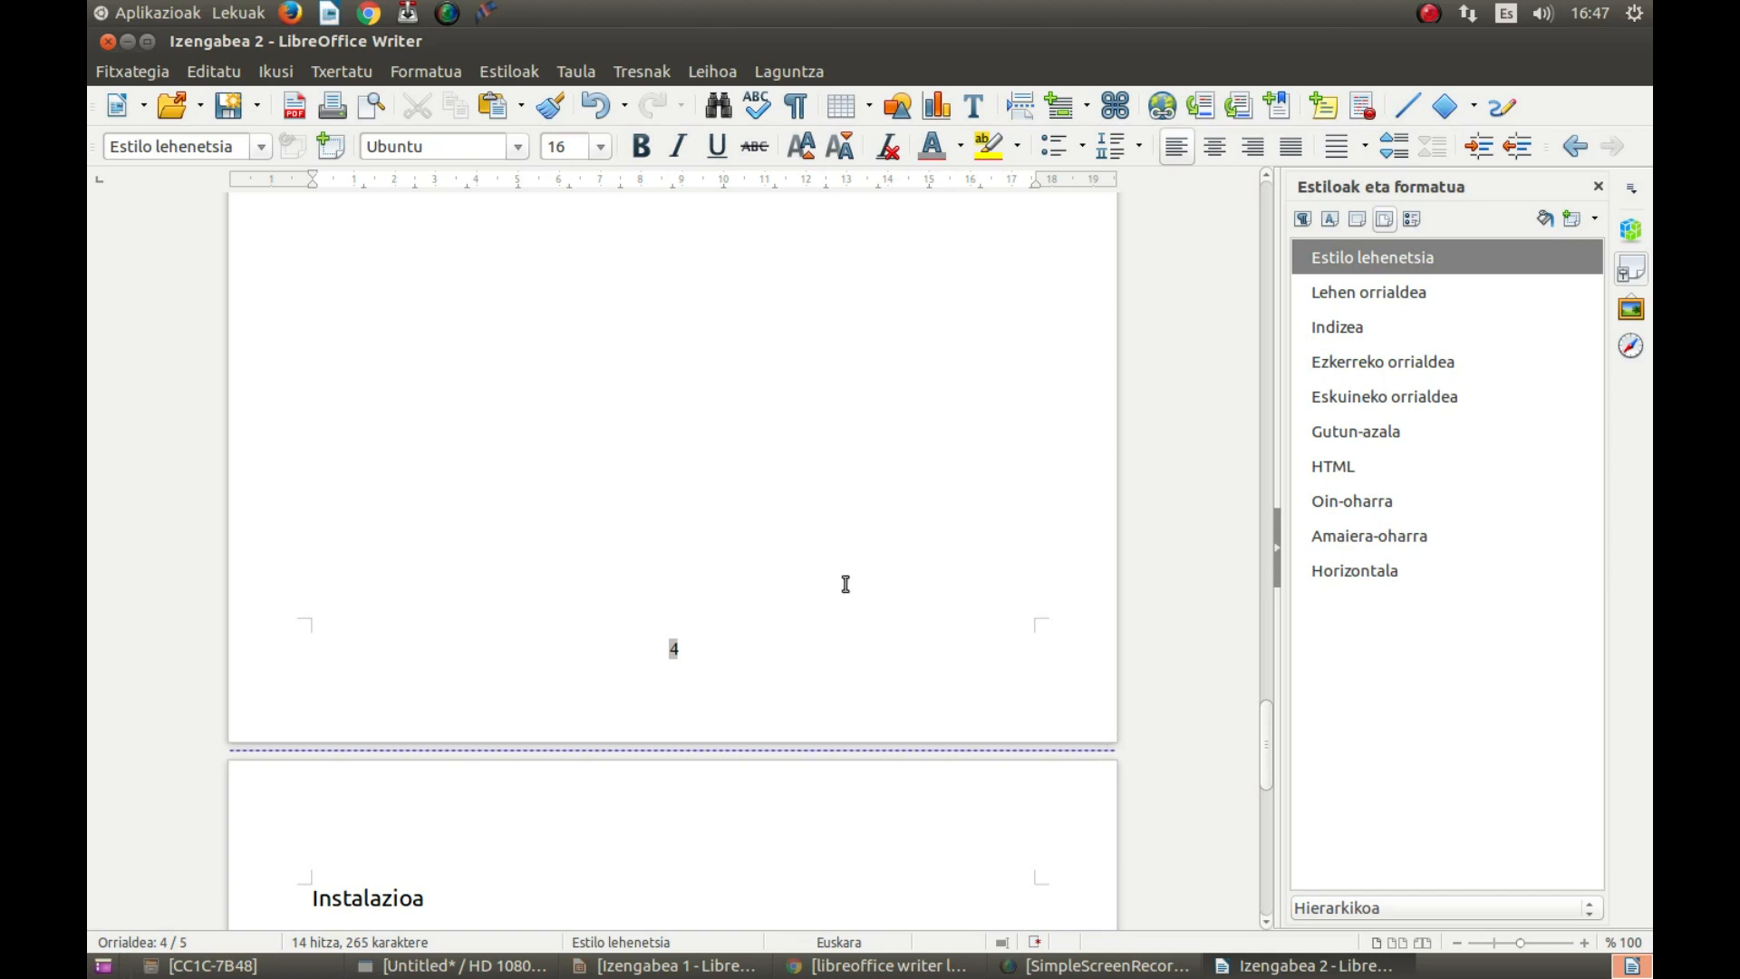
Close the document Izengabea 2.
{"action": "left_click", "coordinate": [107, 40]}
{"action": "left_click", "coordinate": [906, 544]}
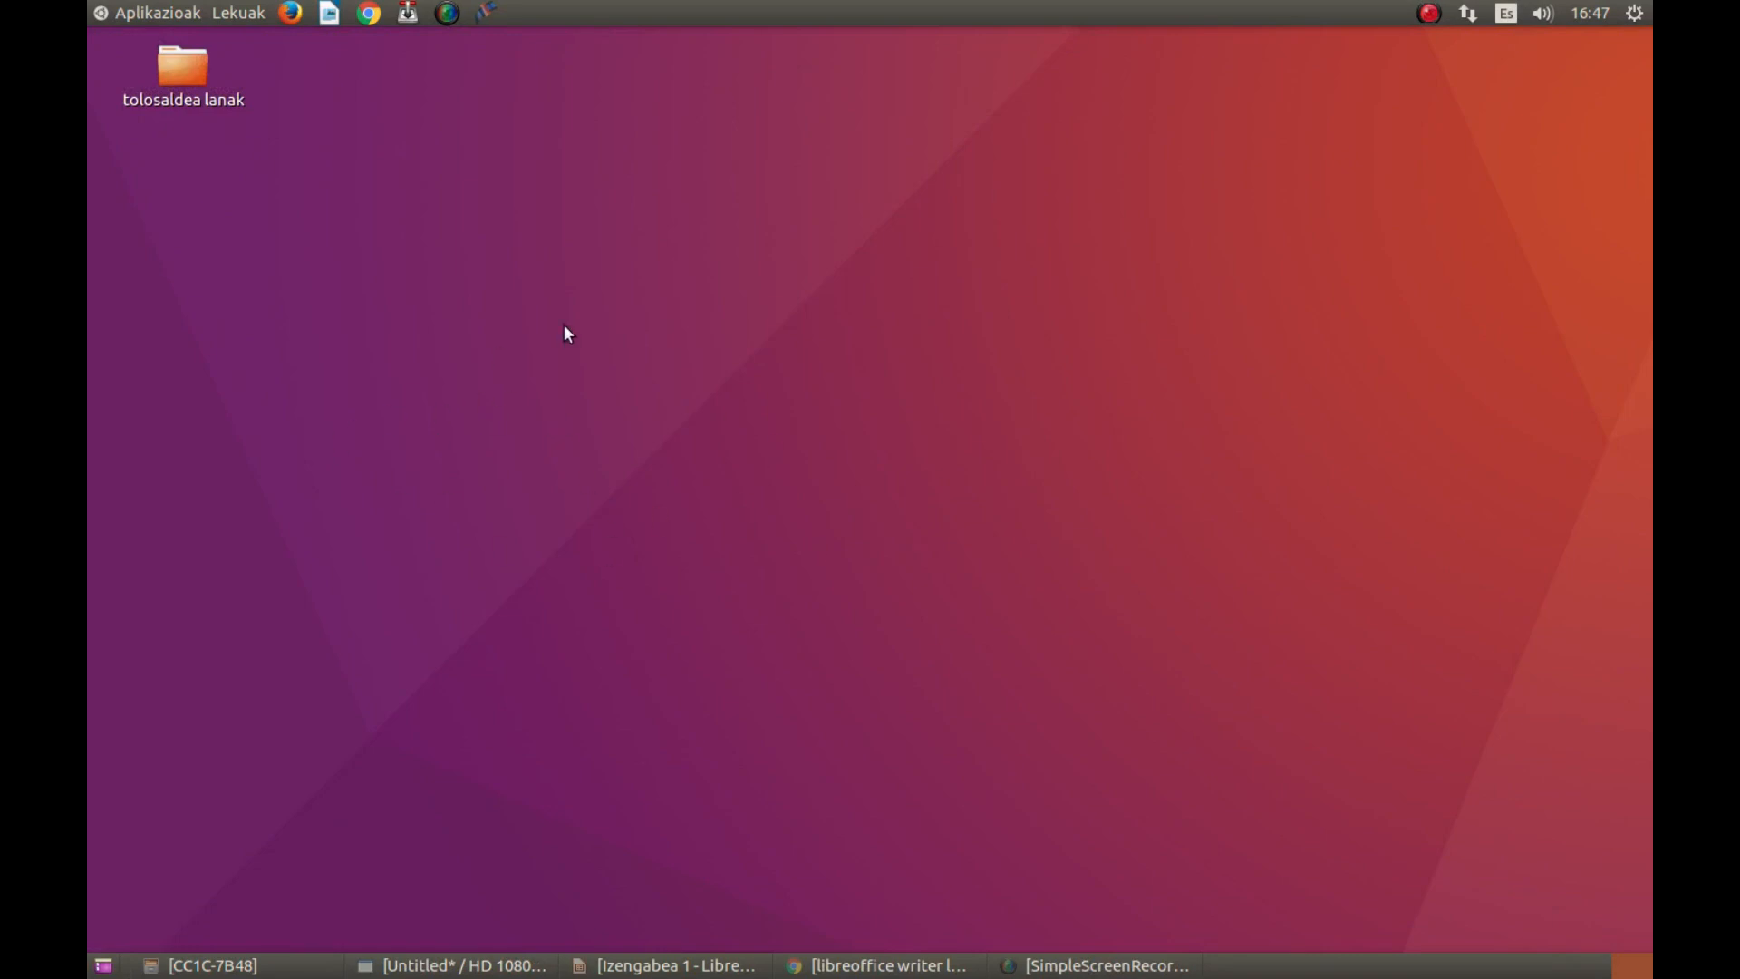